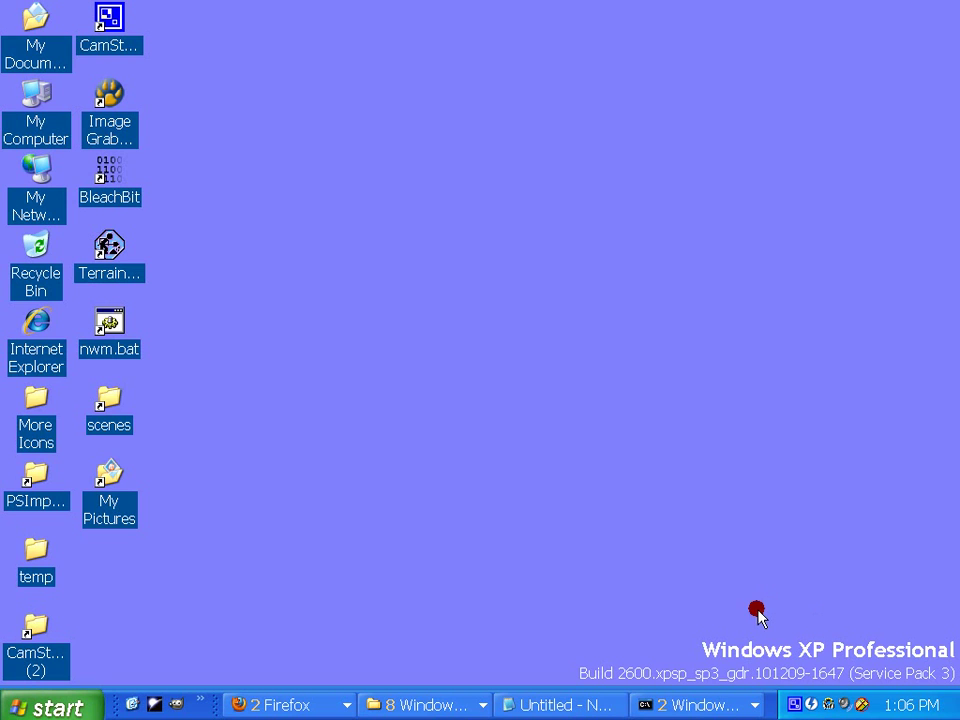
Select the nwm.bat launcher icon on the desktop
left_click(122, 340)
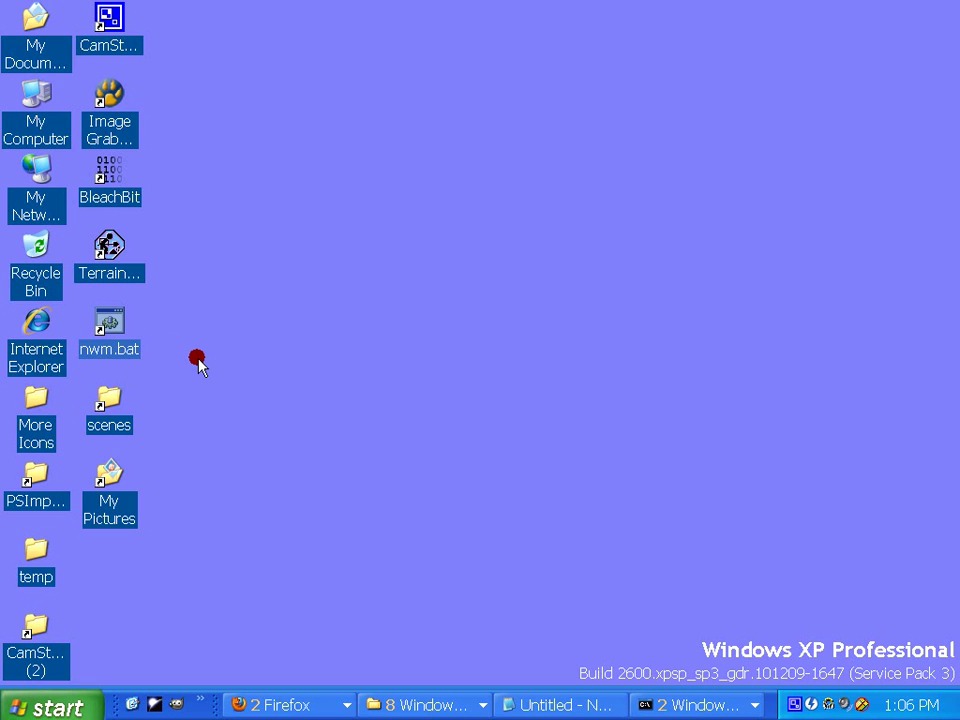
Launch the viewer from nwm.bat and read the console's Java details and model list (Air_Elemental to Umberhulk)
double_click(117, 320)
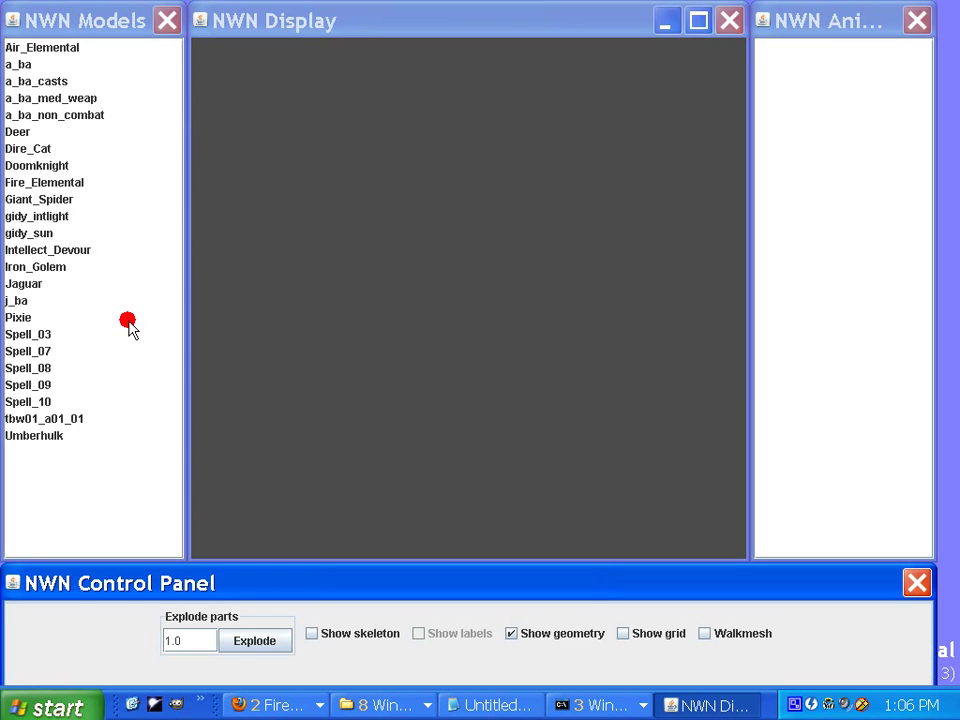
left_click_drag(356, 13, 373, 285)
left_click_drag(358, 58, 452, 47)
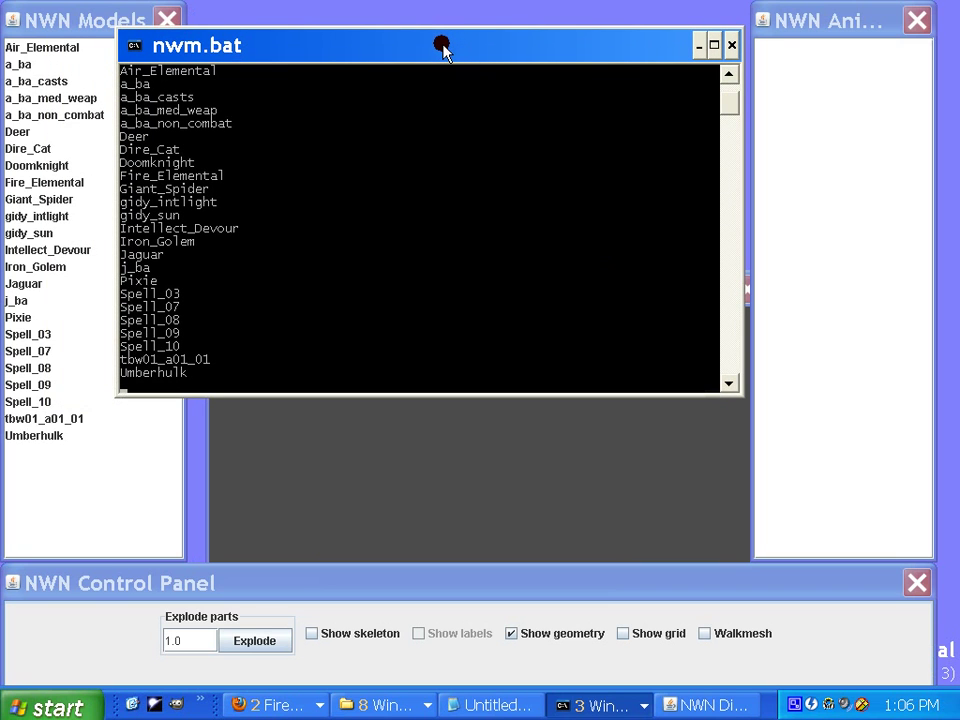
left_click_drag(729, 103, 688, 98)
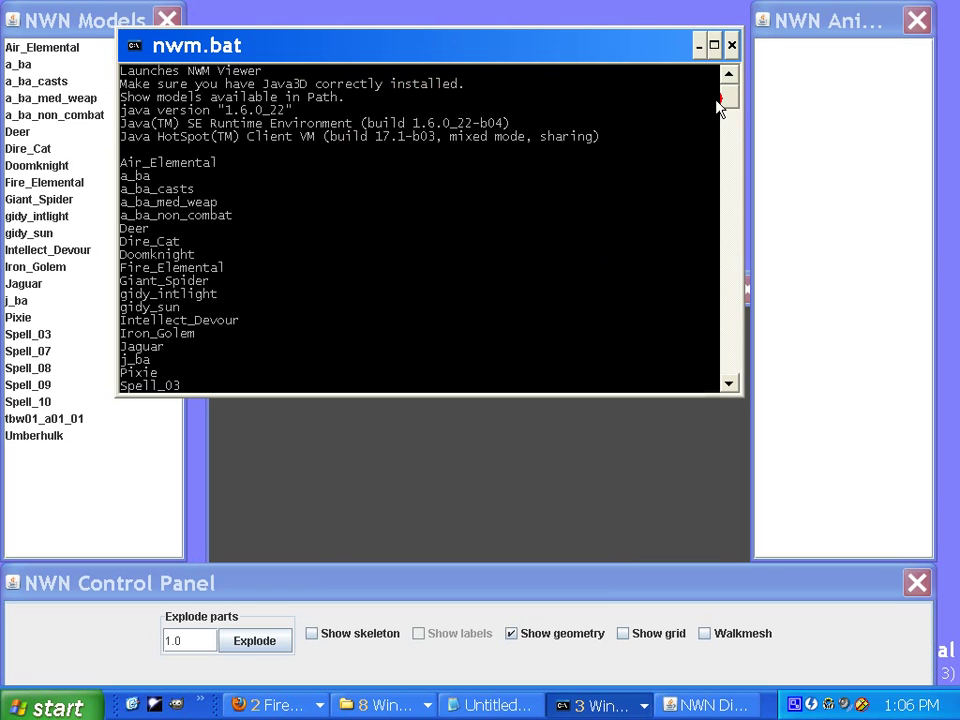
mouse_move(724, 100)
left_mouse_down()
mouse_move(722, 112)
mouse_move(722, 96)
left_mouse_up()
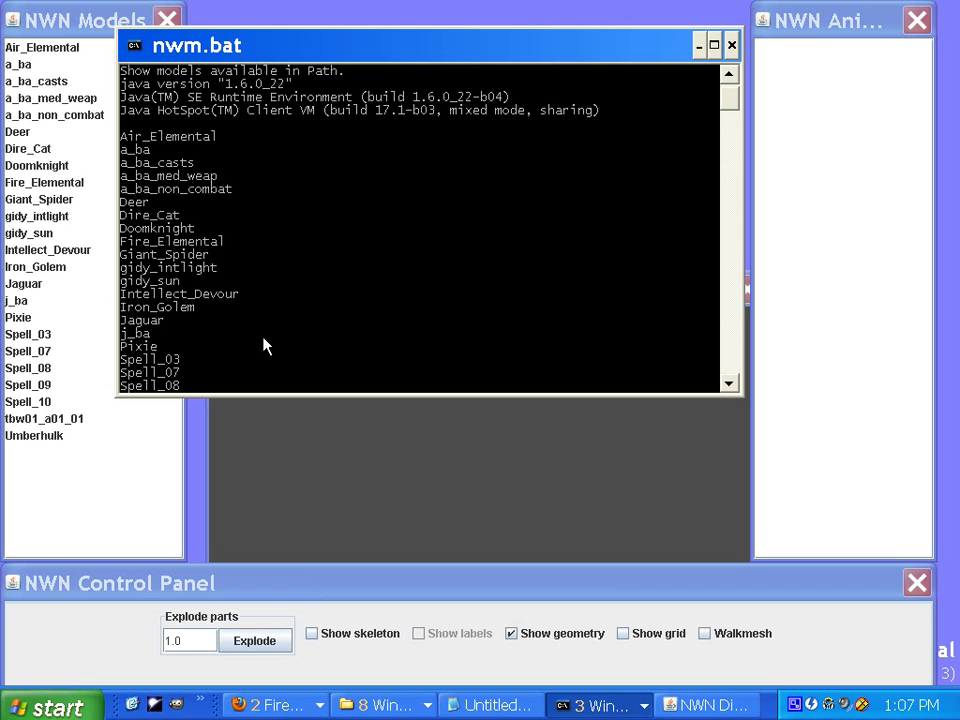
left_click_drag(735, 94, 733, 111)
Move the NWN Display window back to the top and activate the Models, Display and Animations windows
left_click(432, 444)
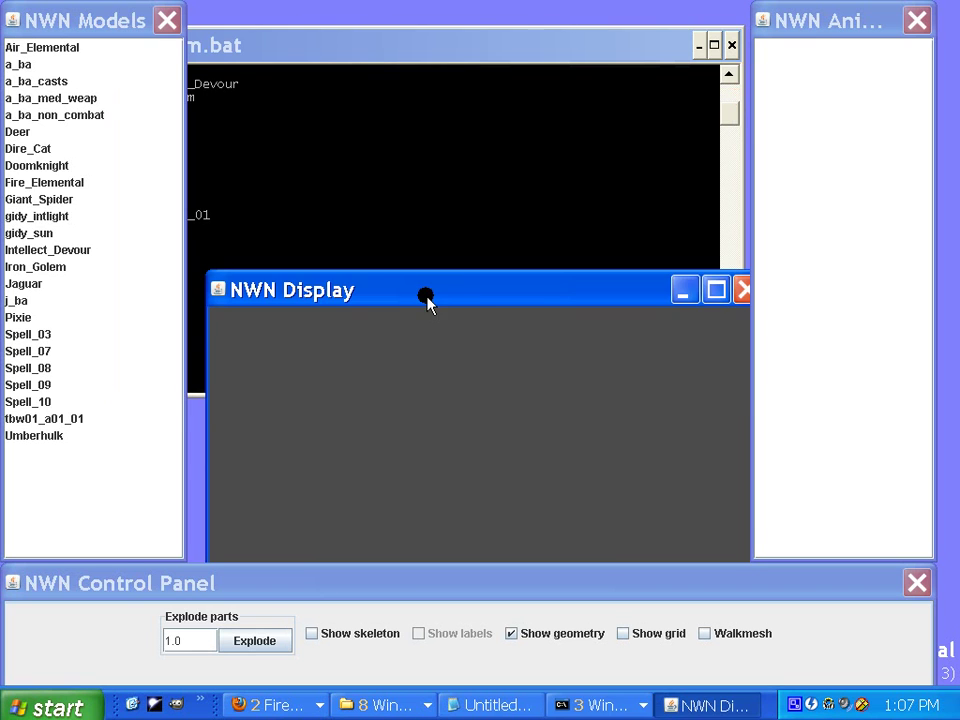
left_click_drag(426, 300, 390, 56)
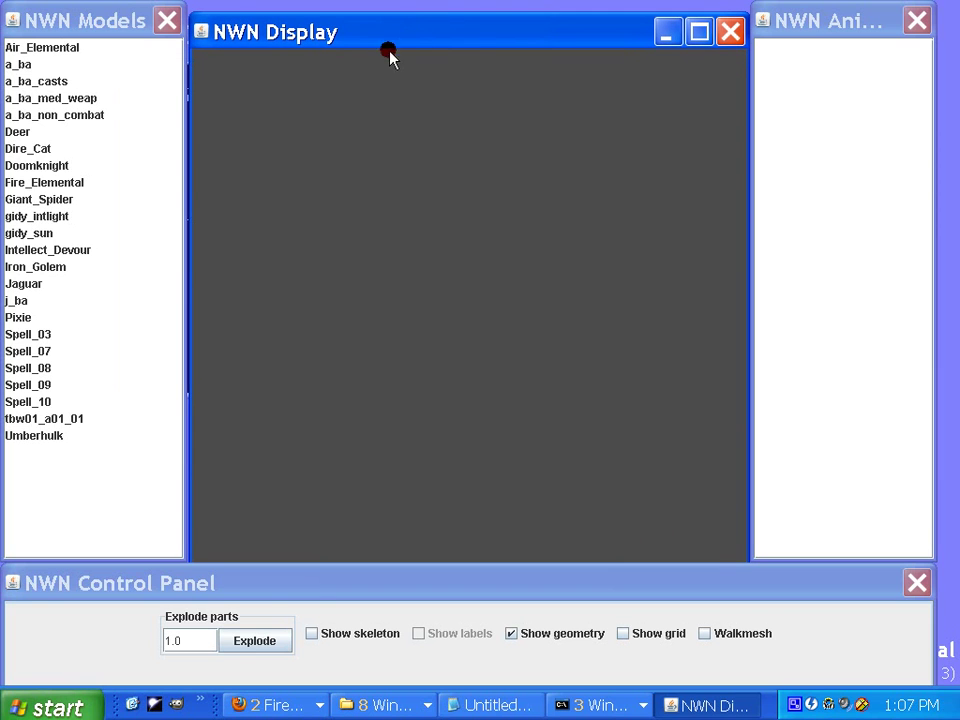
left_click(100, 28)
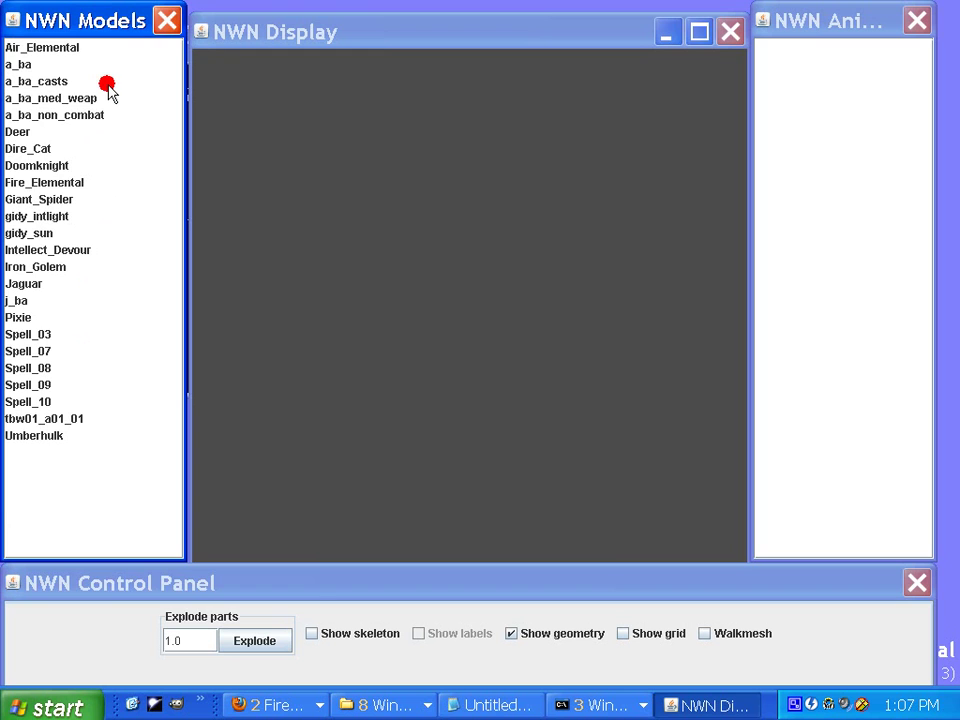
left_click(351, 28)
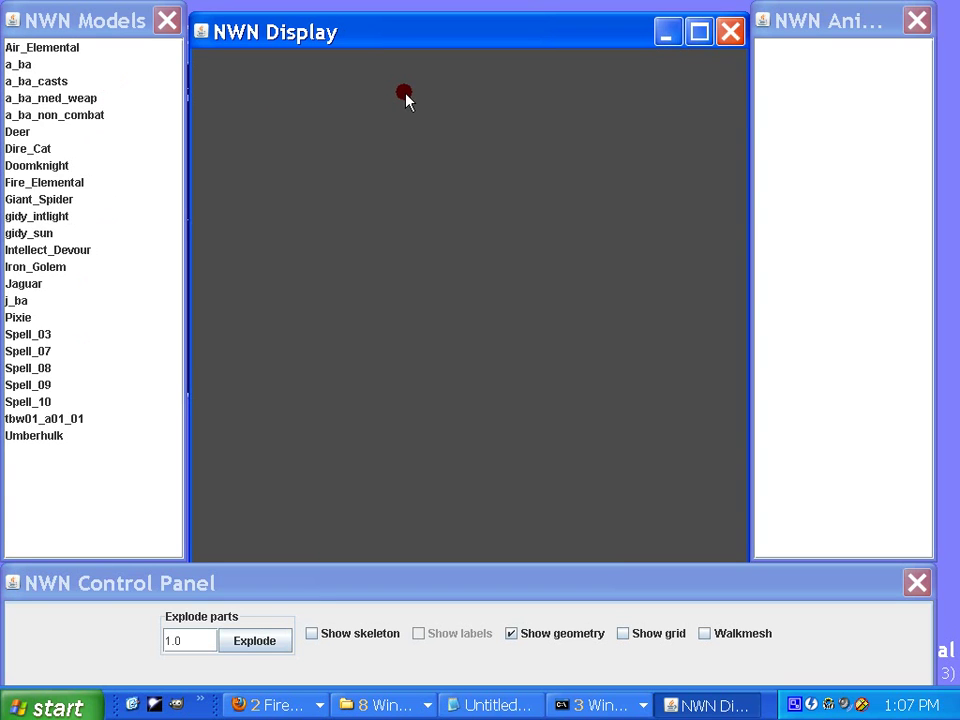
left_click(808, 26)
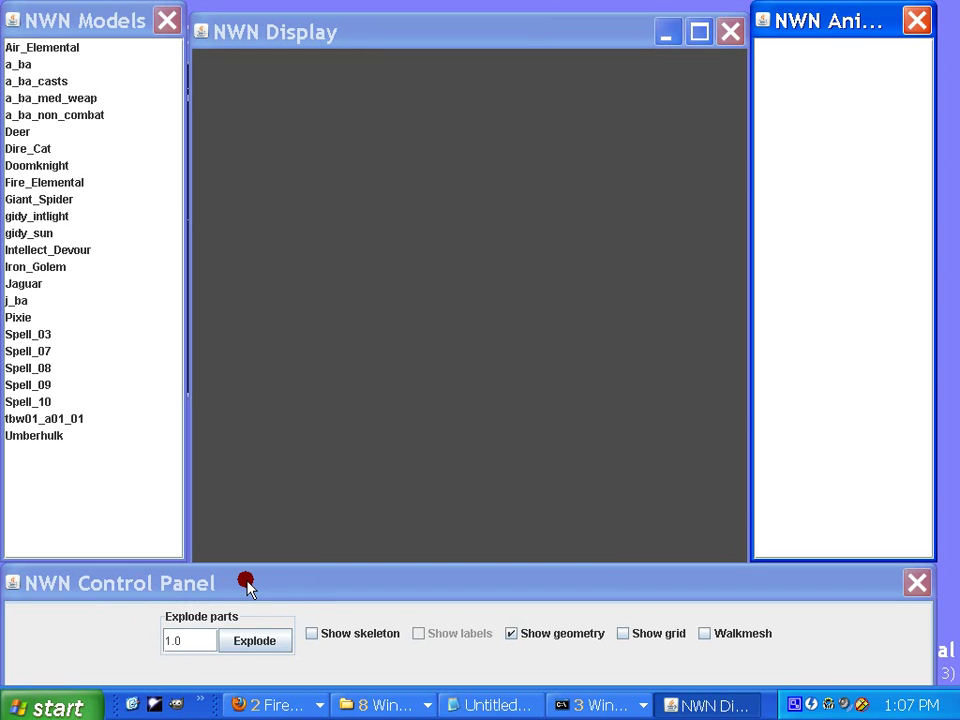
Raise the control panel and show its Animation tab with time scale 1.0 and looping off
left_click_drag(247, 582, 247, 517)
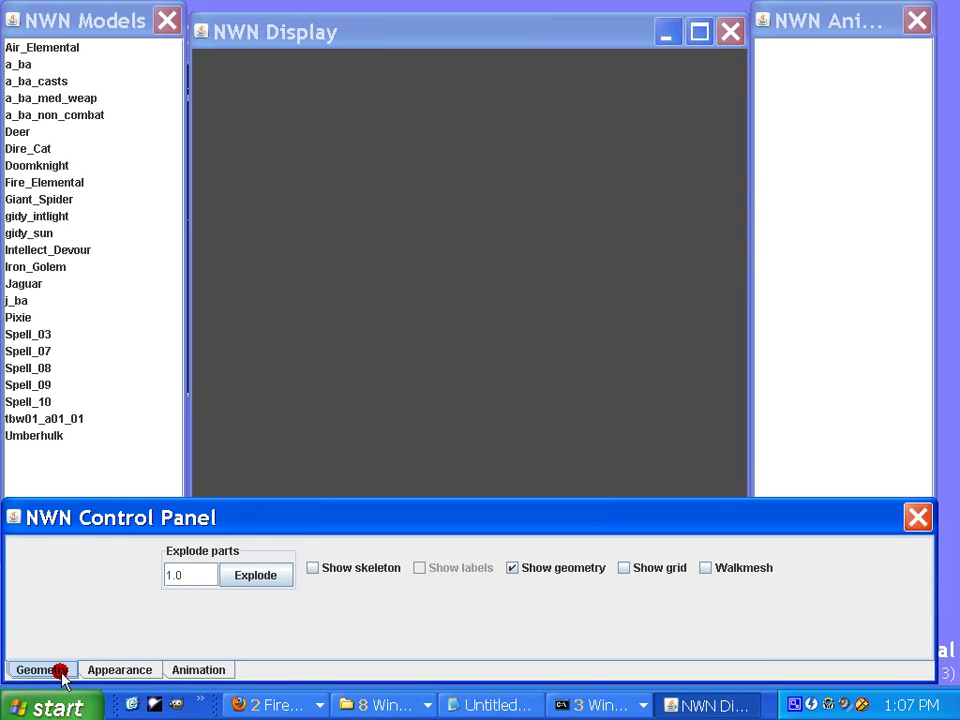
left_click(125, 672)
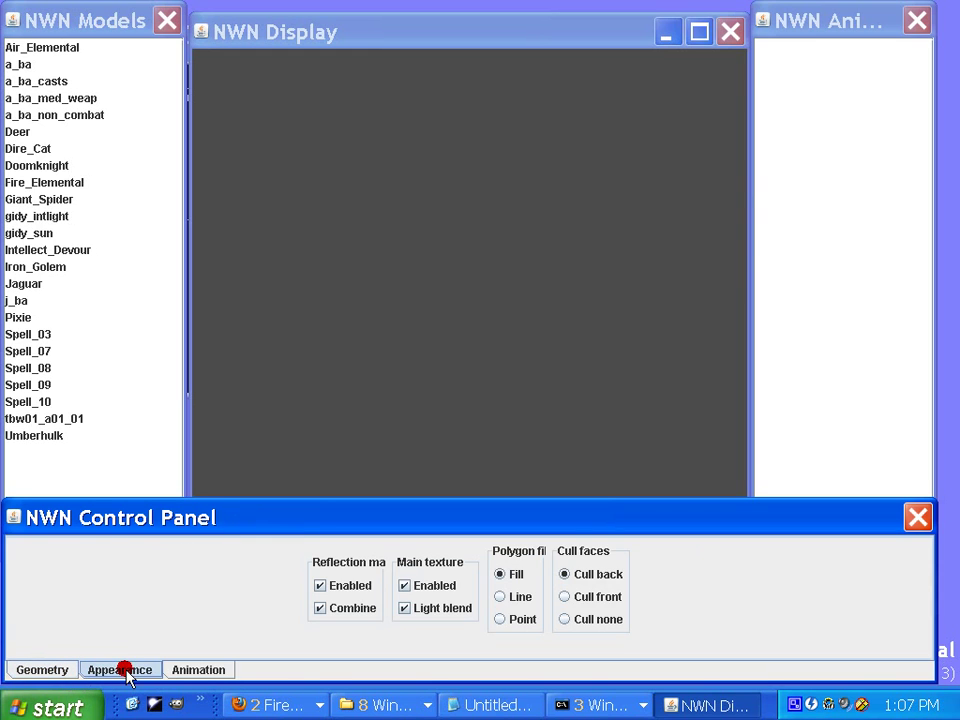
left_click(198, 671)
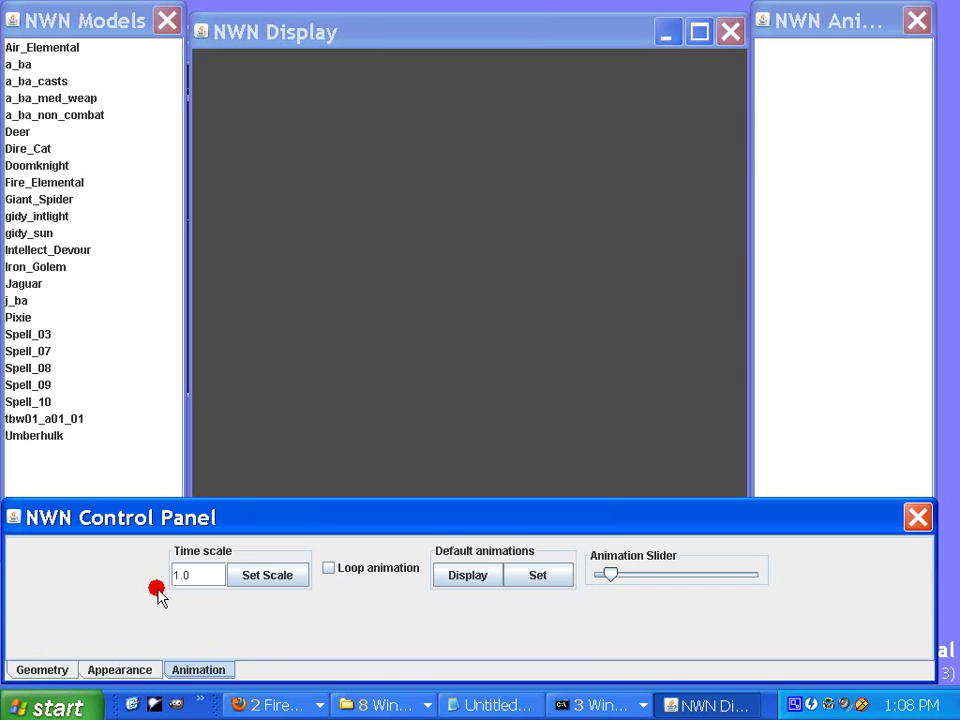
left_click_drag(160, 516, 160, 536)
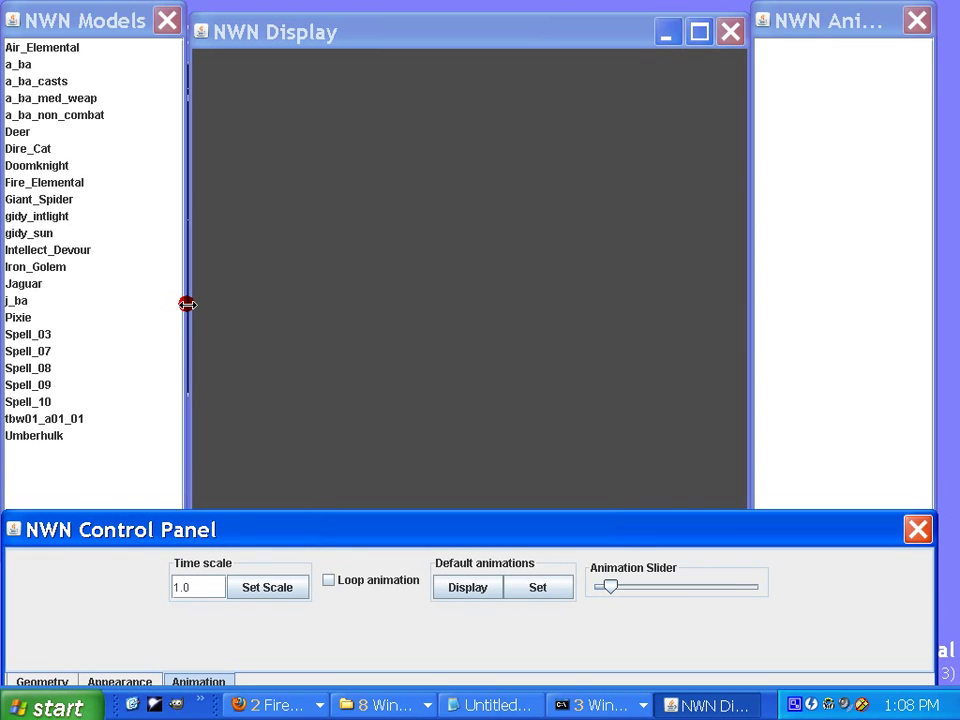
Load the Deer model and rotate it into an enlarged side view
left_click(22, 132)
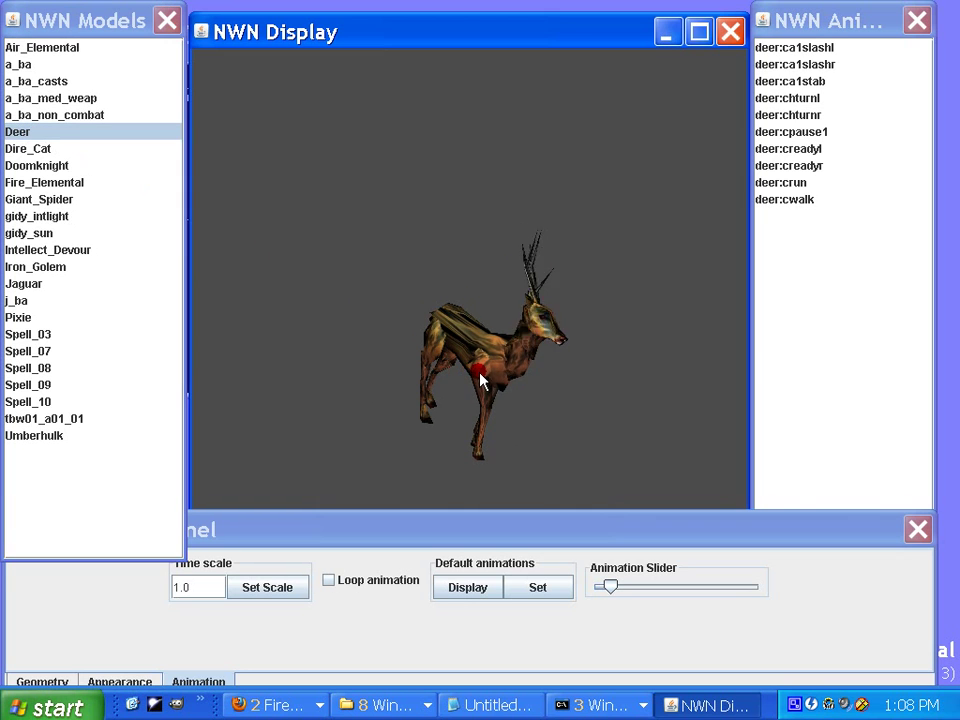
left_click_drag(480, 378, 600, 360)
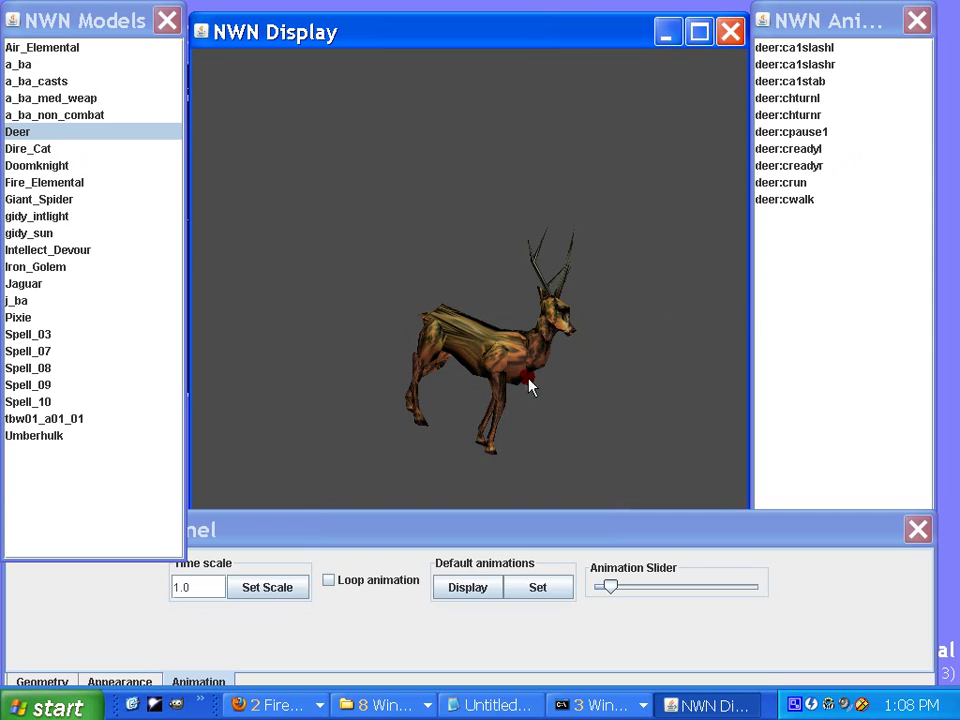
mouse_move(545, 397)
left_mouse_down()
mouse_move(561, 394)
mouse_move(595, 415)
mouse_move(574, 437)
mouse_move(362, 529)
mouse_move(363, 518)
left_mouse_up()
On the Appearance tab, turn the deer's reflection map off and back on while rotating it
left_click(47, 671)
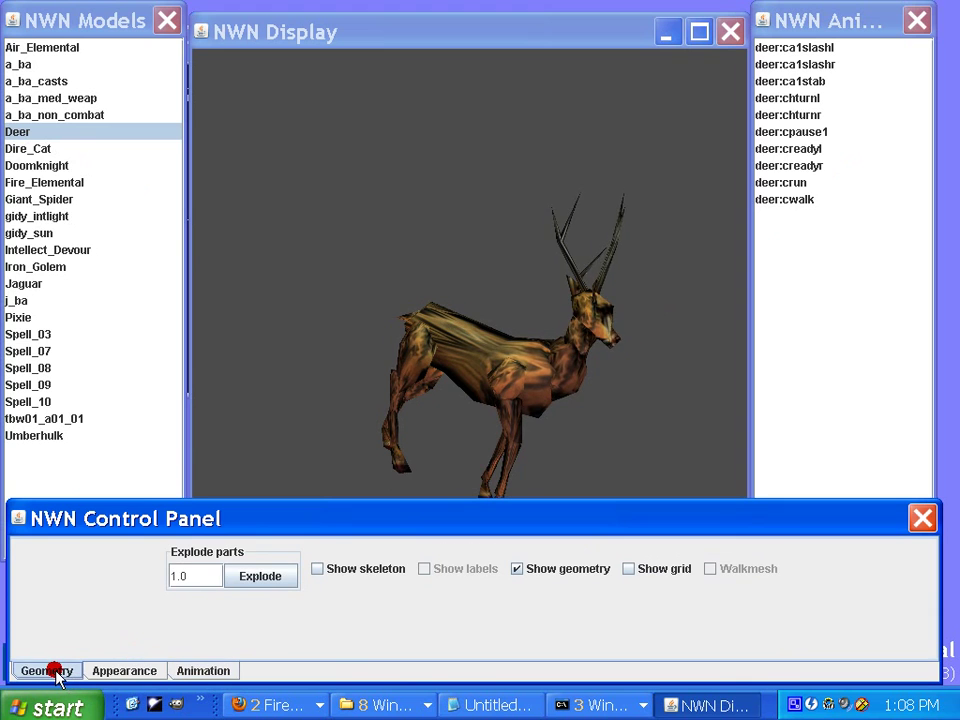
left_click(120, 673)
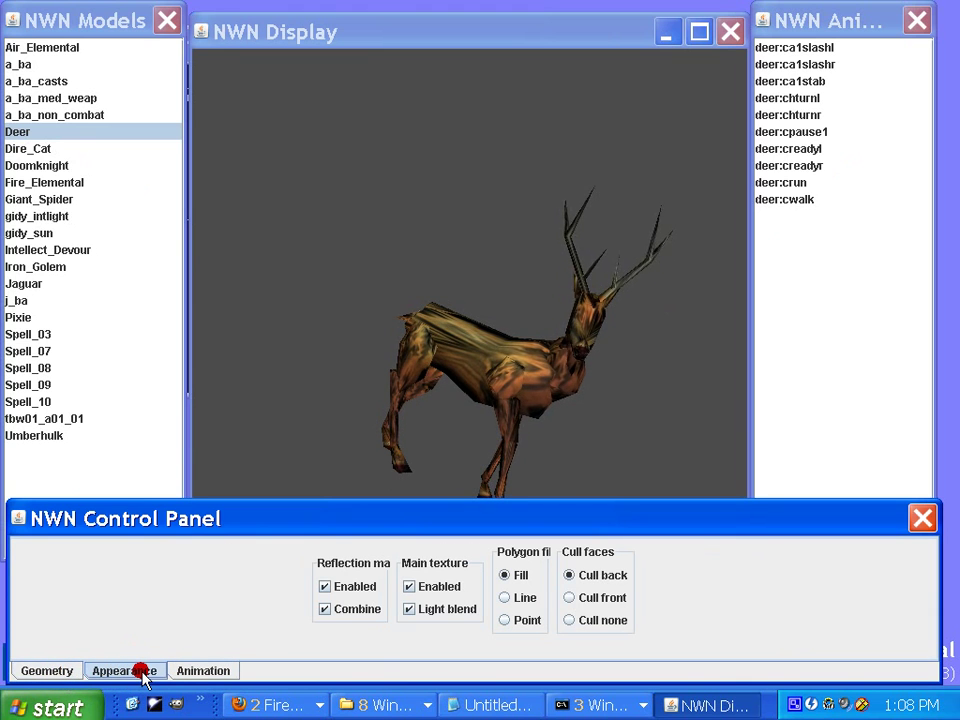
left_click(323, 590)
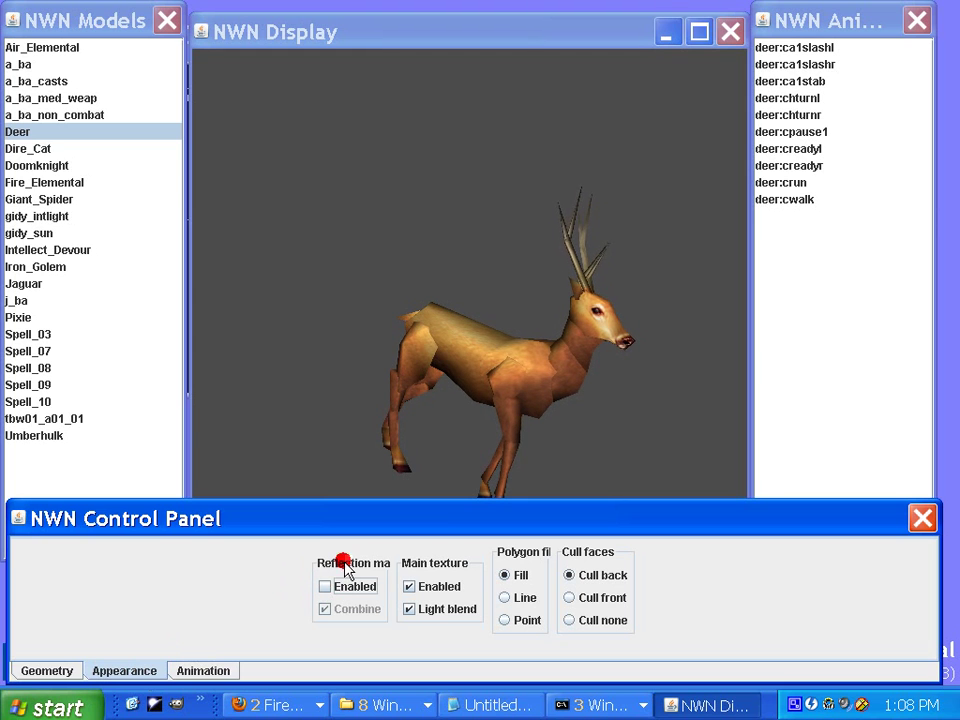
left_click_drag(452, 454, 525, 460)
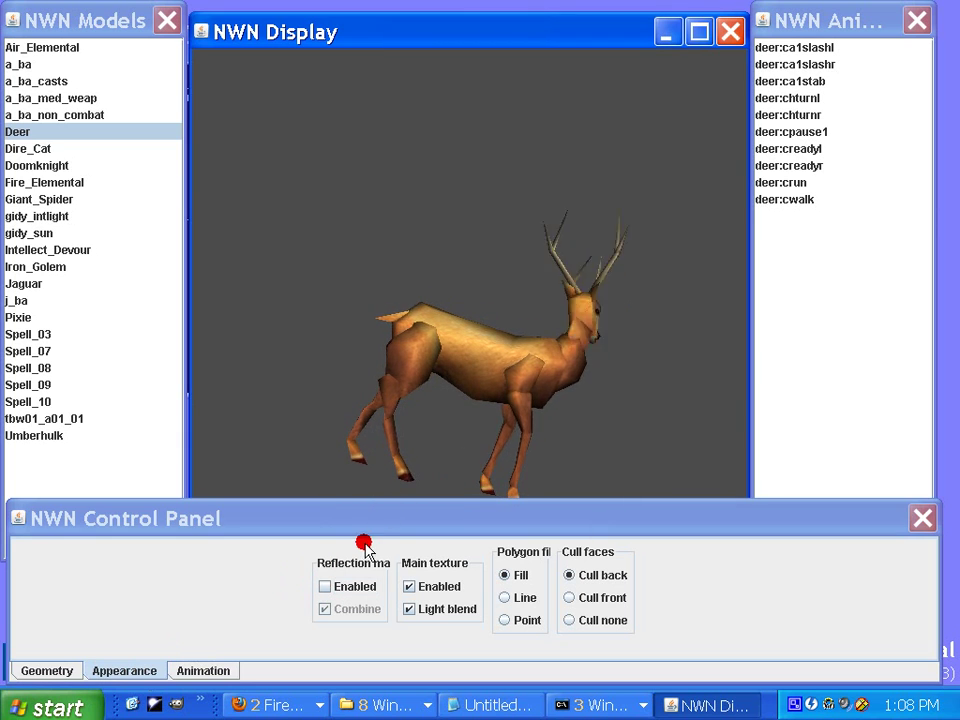
left_click(347, 586)
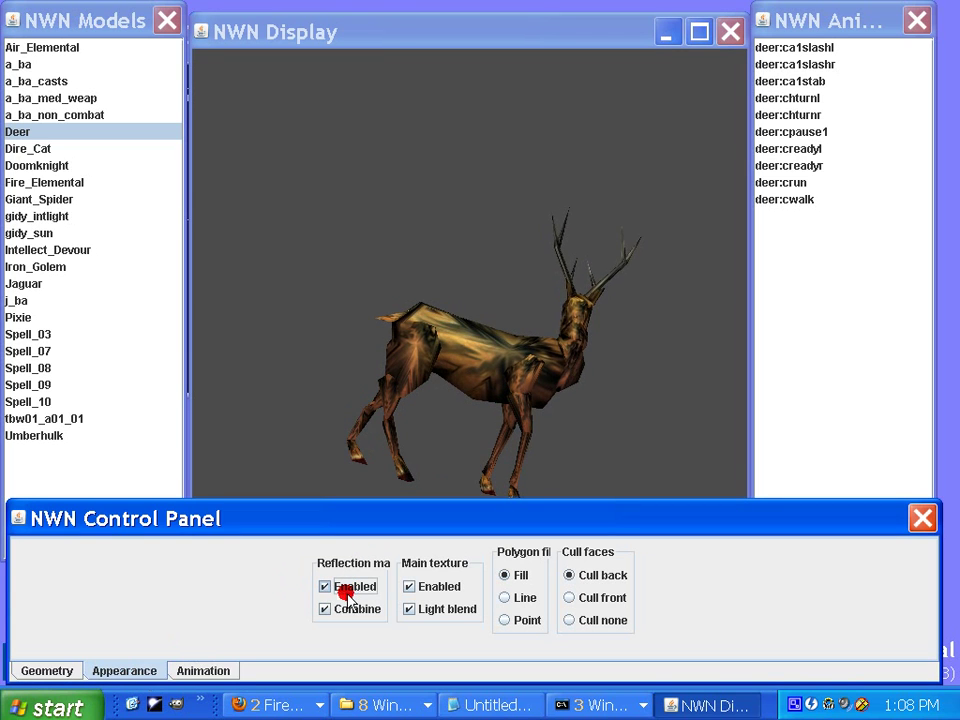
Toggle Combine blending between chrome and textured looks, then disable the reflection map
left_click(340, 609)
left_click(339, 586)
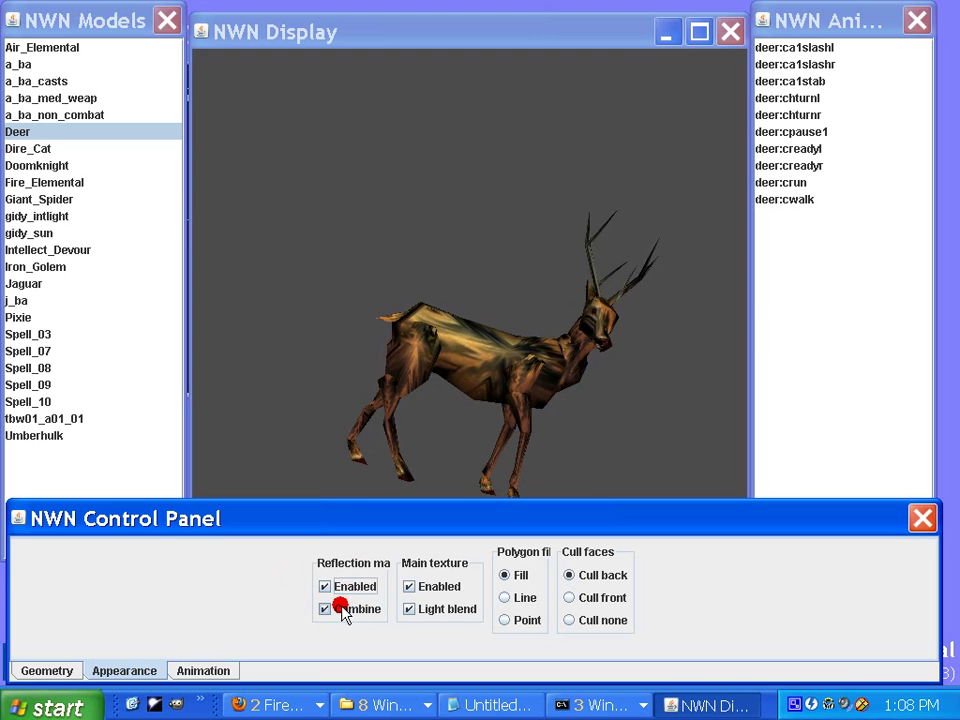
left_click(342, 610)
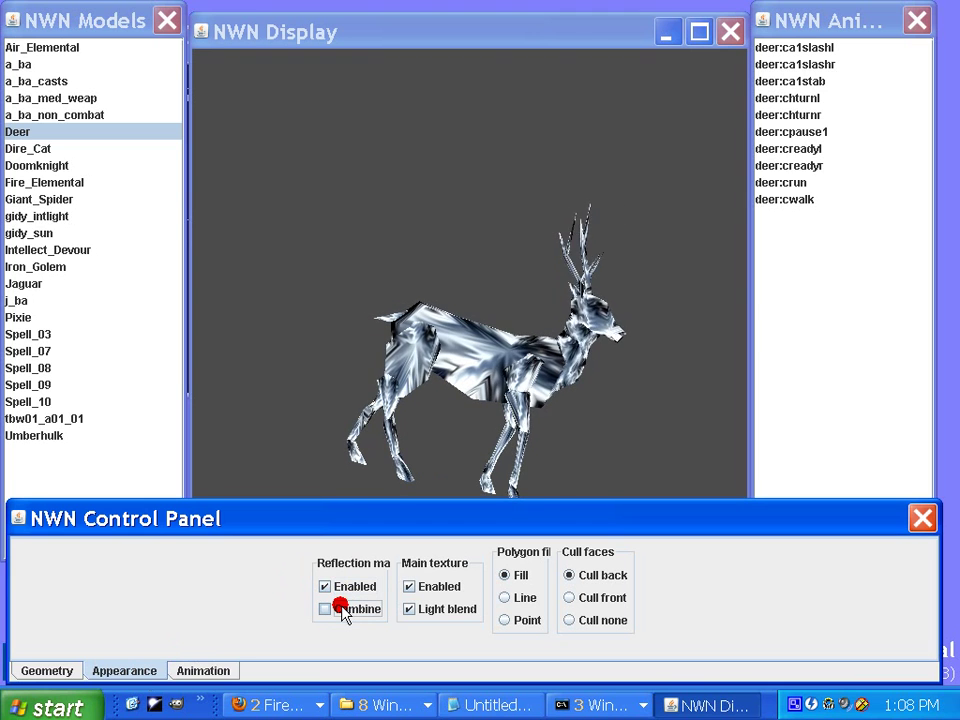
left_click(342, 610)
left_click(342, 610)
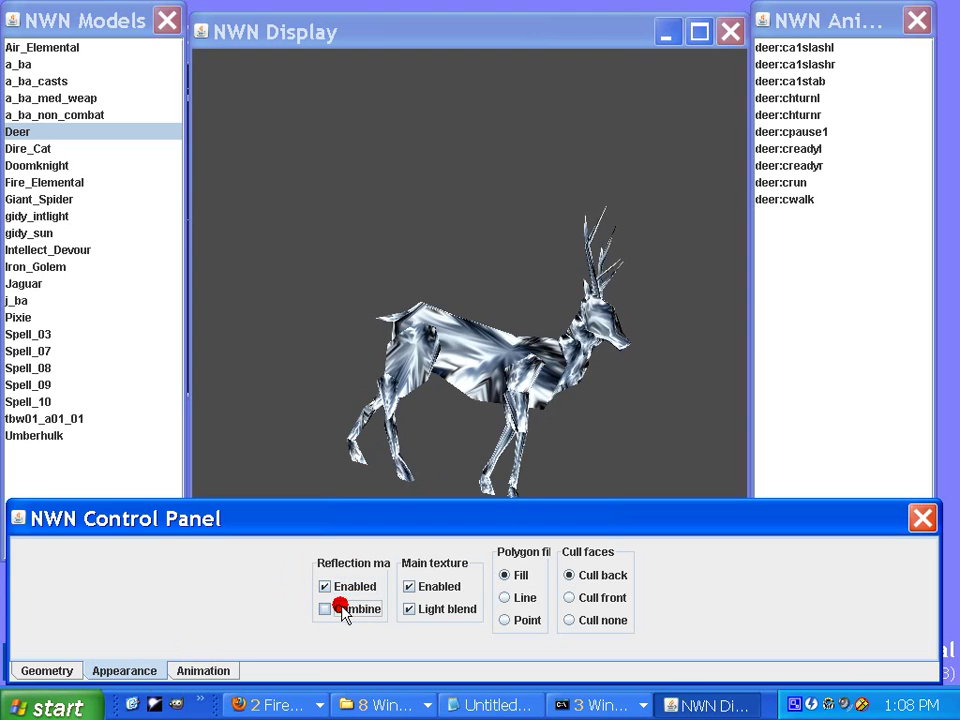
left_click(342, 610)
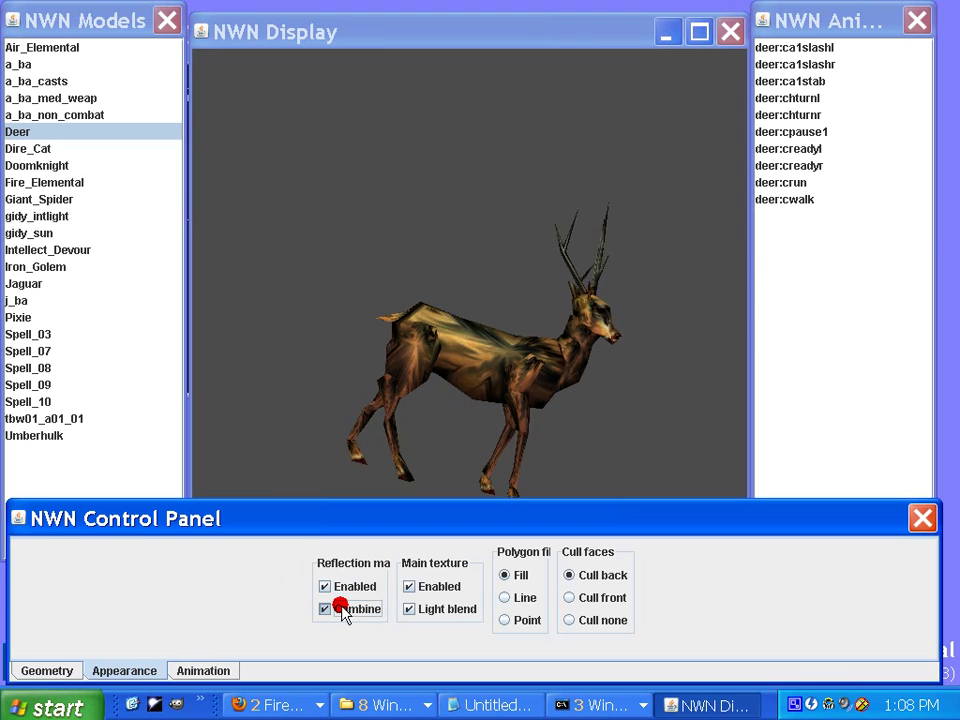
left_click(342, 610)
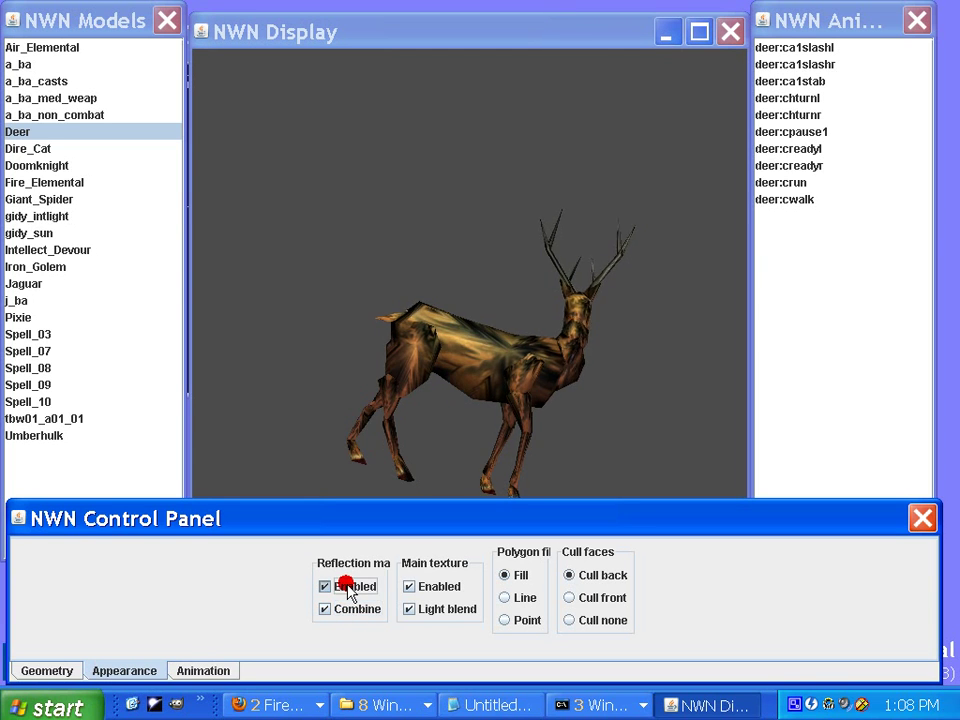
left_click(348, 590)
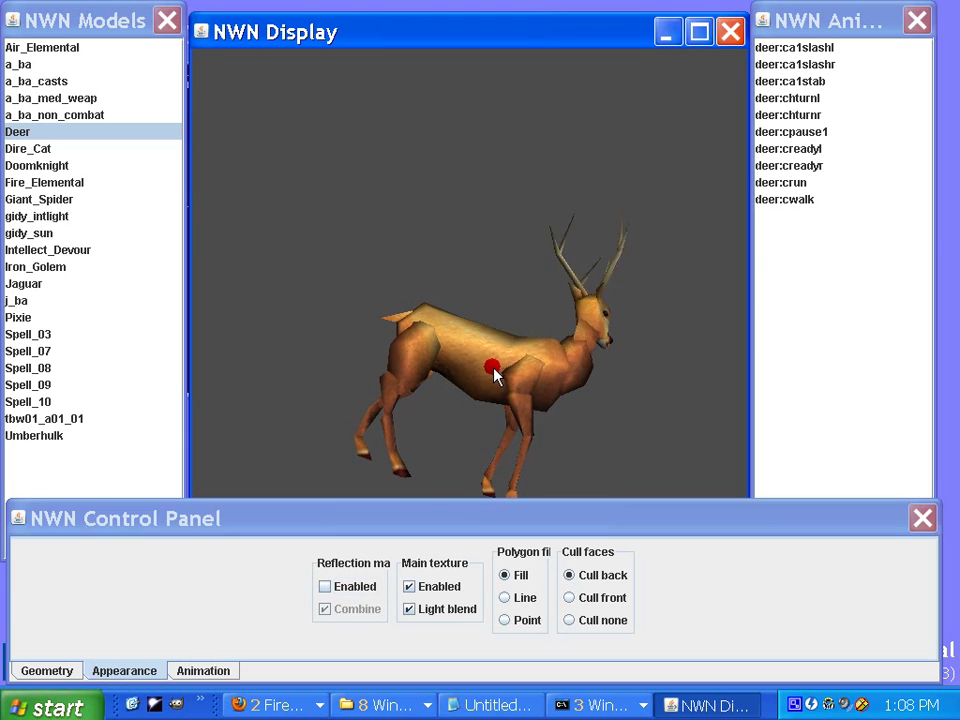
Turn off the main texture's light blending, rotate the deer frontally, then restore blending
left_click(431, 612)
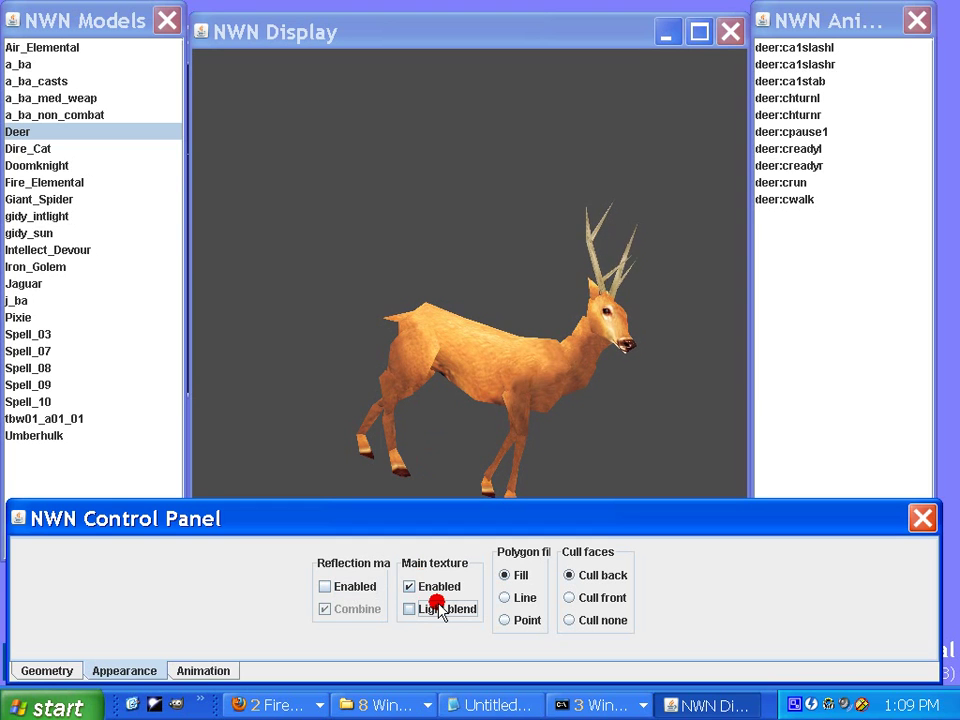
left_click(465, 388)
mouse_move(465, 388)
left_mouse_down()
mouse_move(363, 362)
mouse_move(456, 388)
left_mouse_up()
left_click(435, 608)
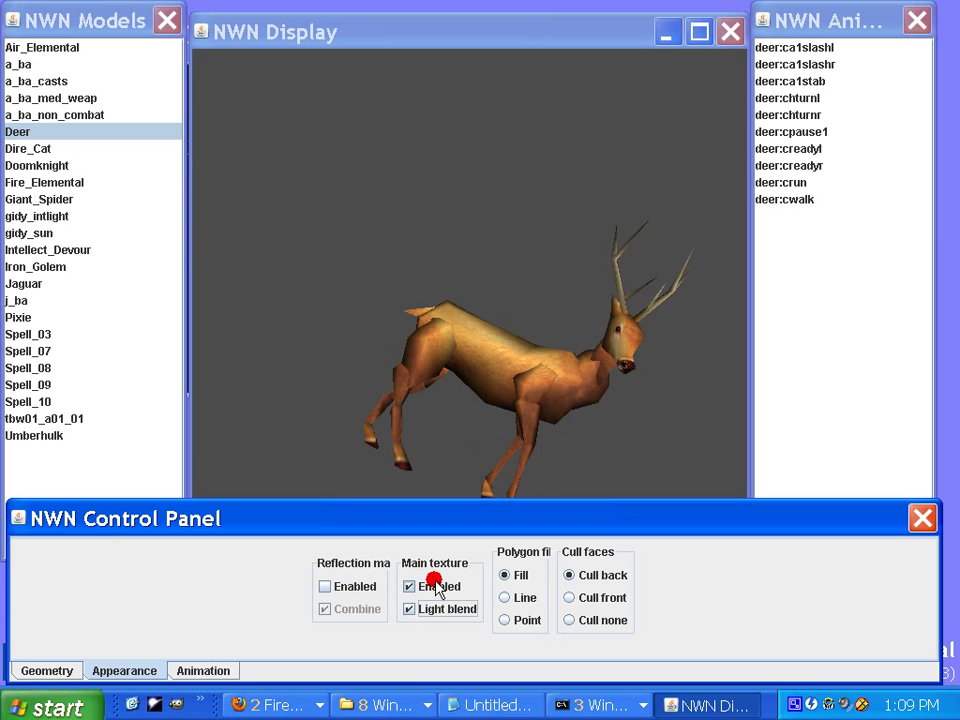
Disable the deer's main texture and rotate it to inspect the bare geometry
left_click(435, 584)
left_click(621, 349)
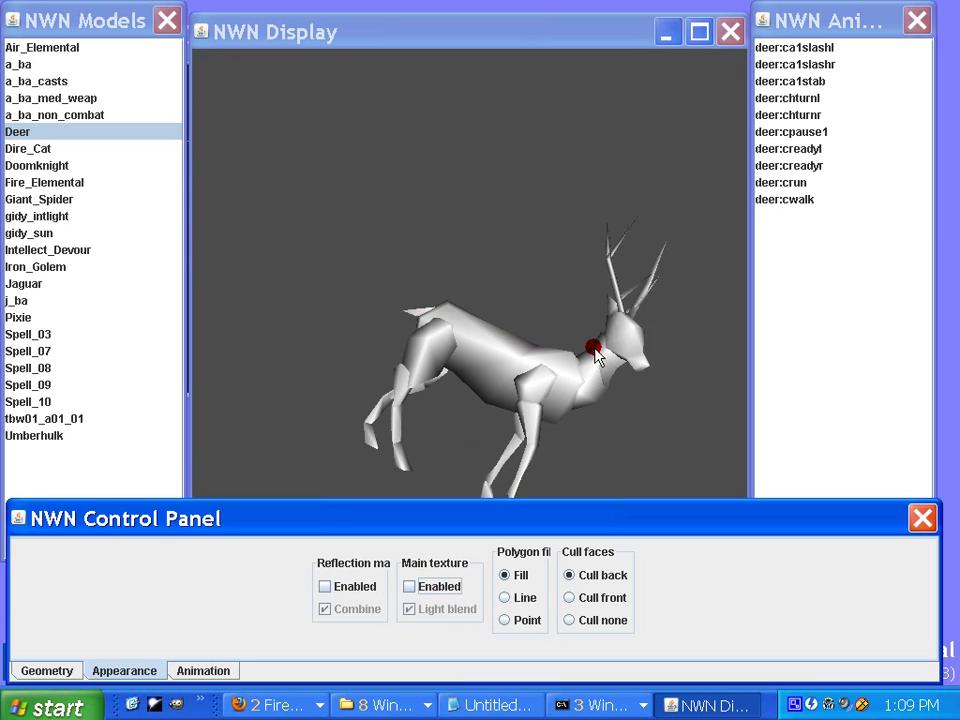
left_click_drag(621, 349, 414, 249)
Re-enable the main texture, preview Line and Point polygon fill, then return to Fill
left_click(437, 585)
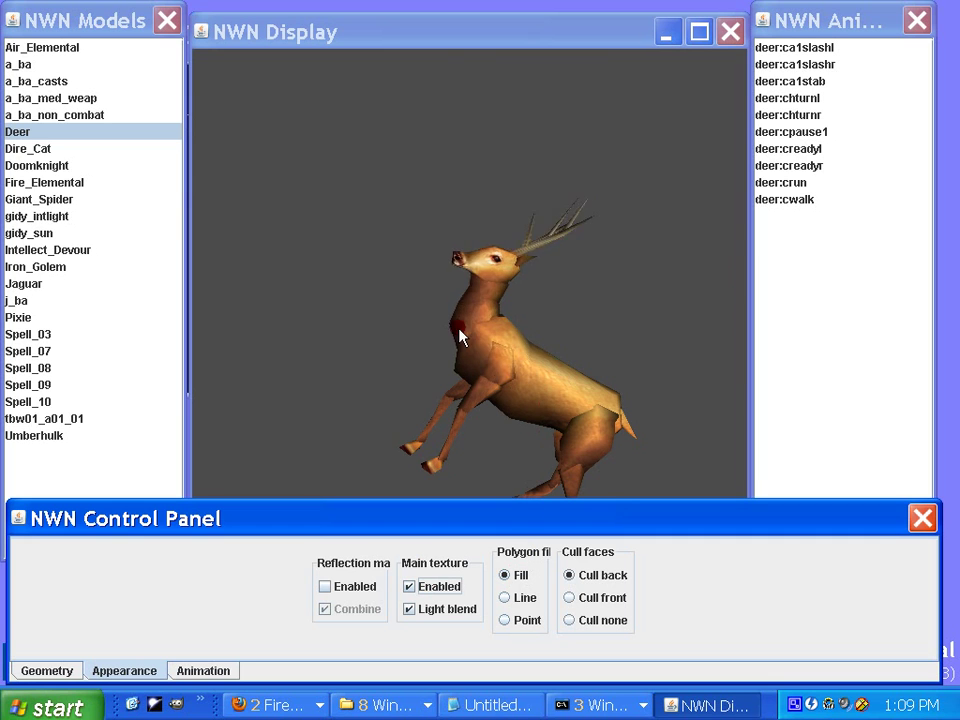
left_click(516, 597)
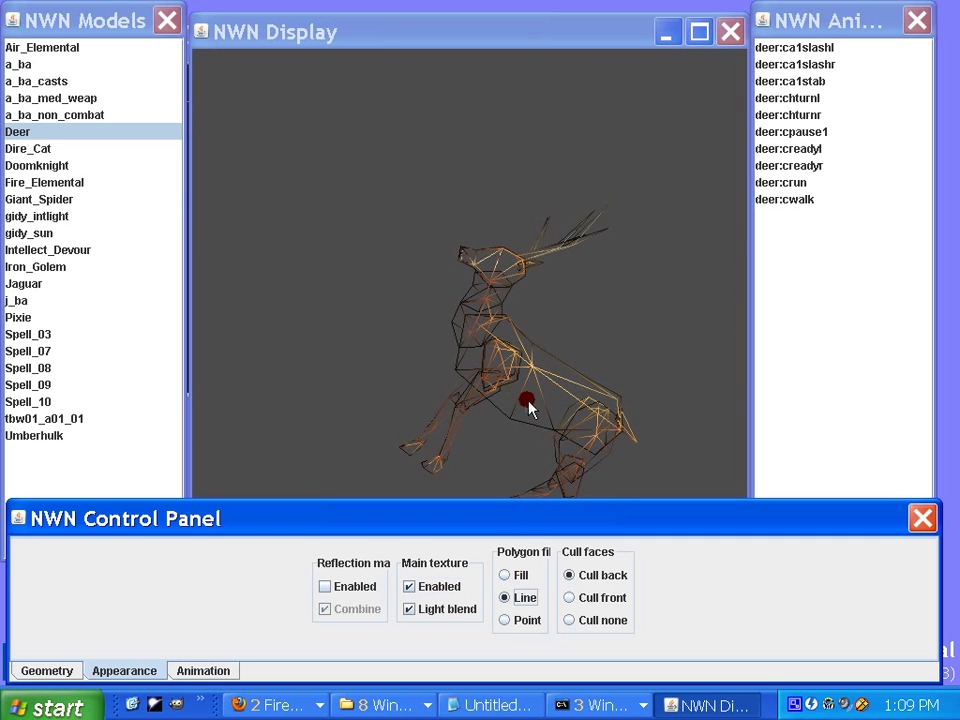
left_click_drag(525, 396, 495, 343)
left_click(518, 620)
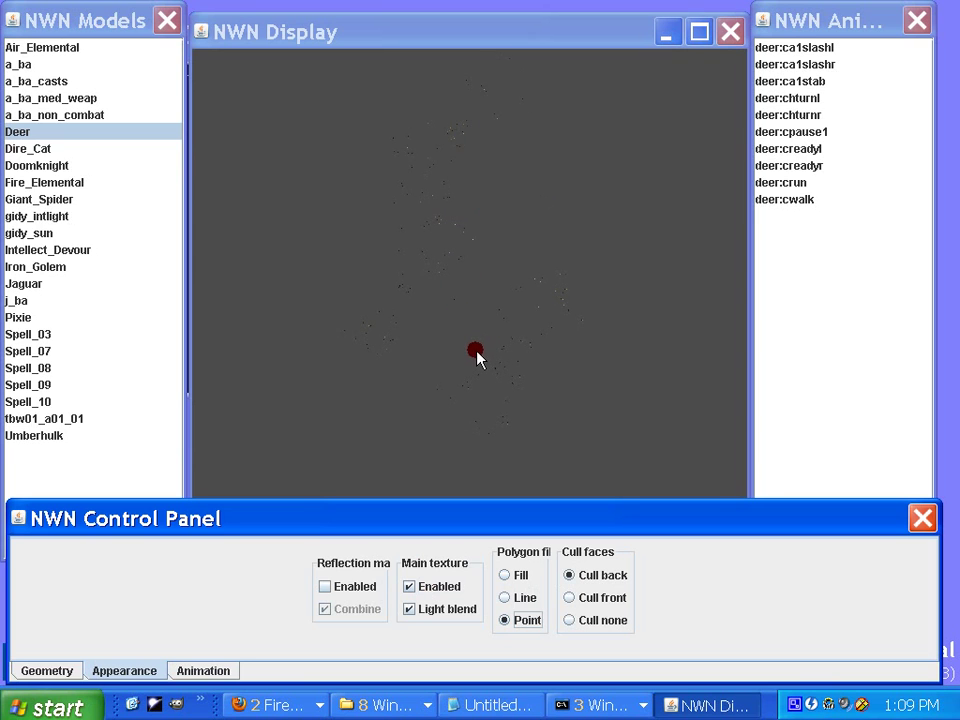
left_click(506, 575)
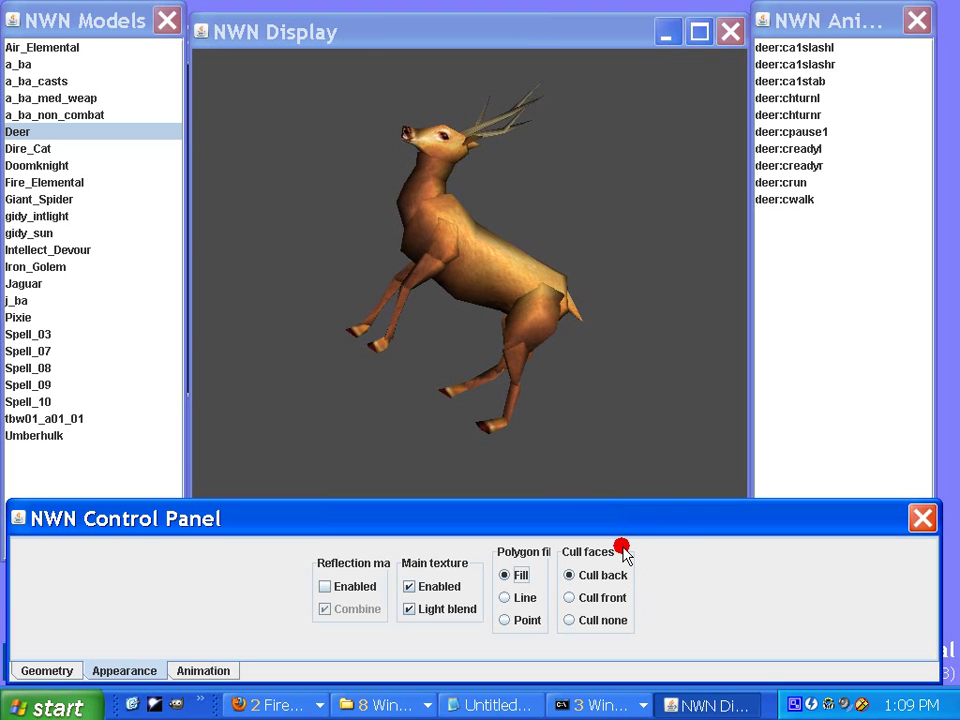
Try Cull front then restore Cull back, and play ca1slashl, ca1stab, crun and cwalk
left_click(607, 598)
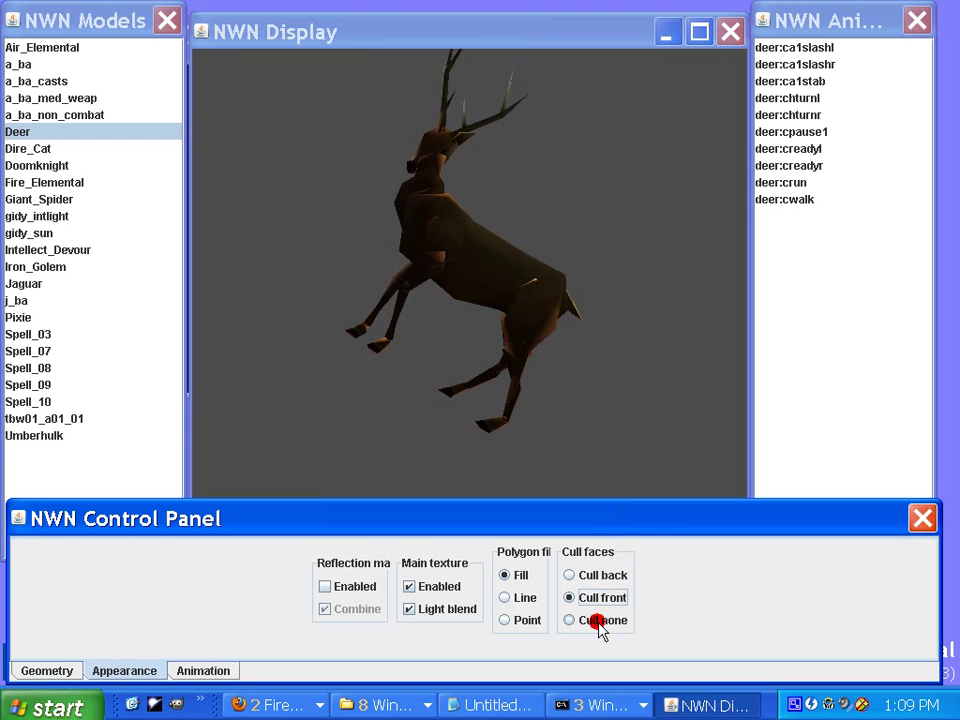
left_click(599, 575)
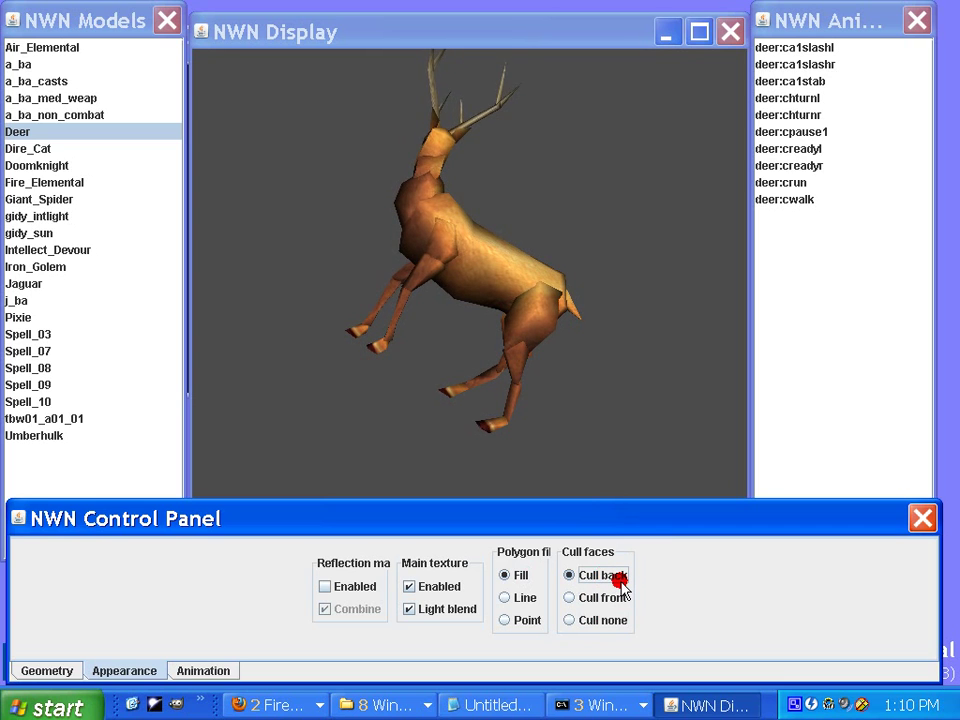
left_click(808, 50)
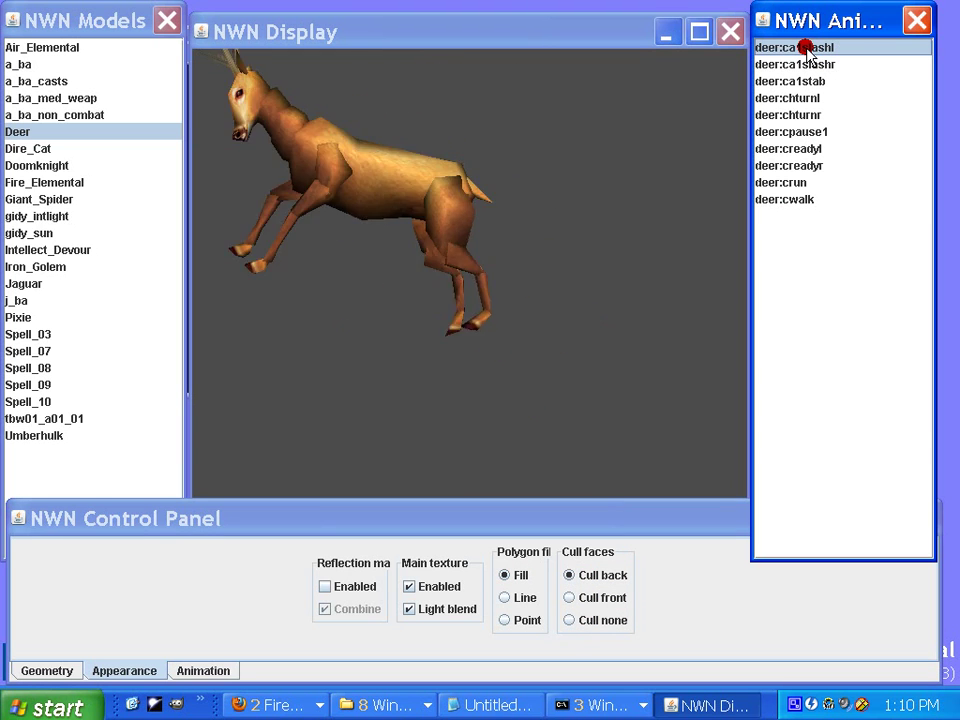
left_click(806, 81)
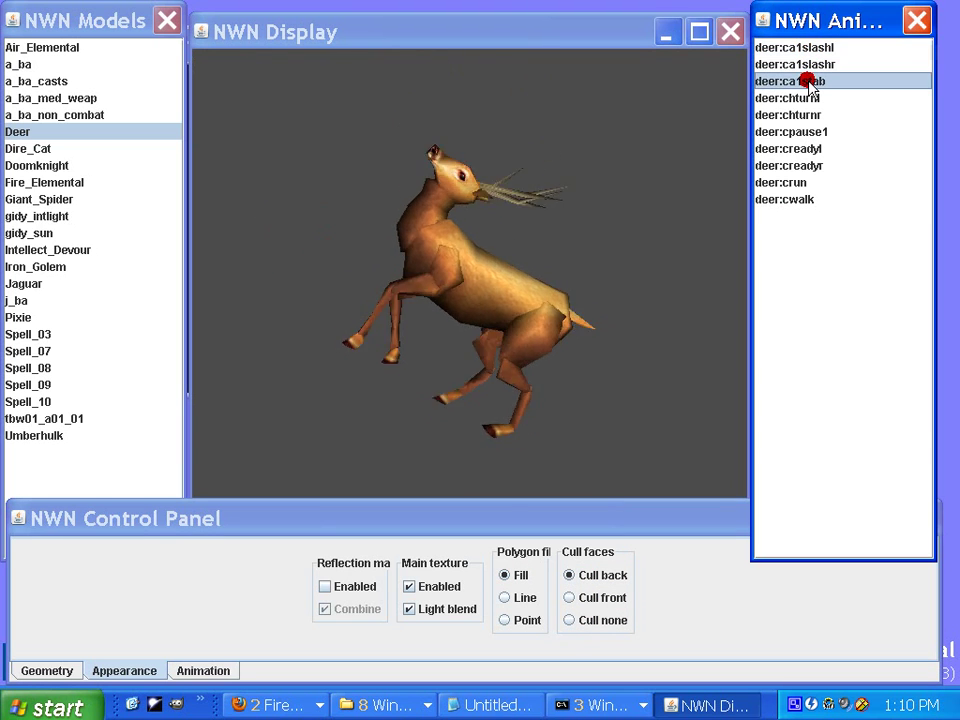
left_click(794, 184)
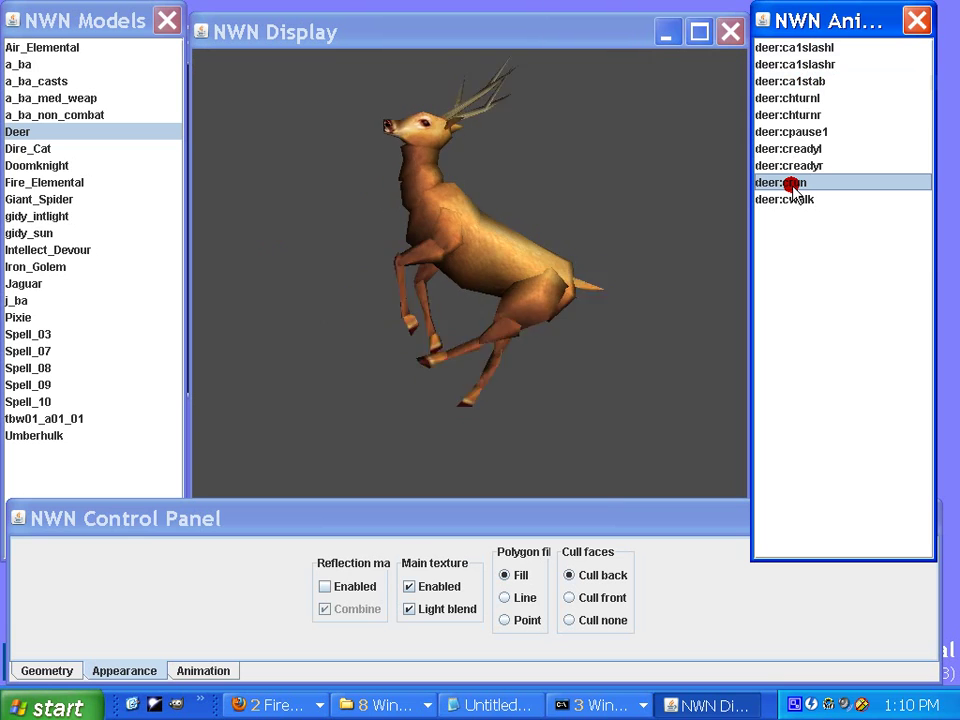
left_click(795, 199)
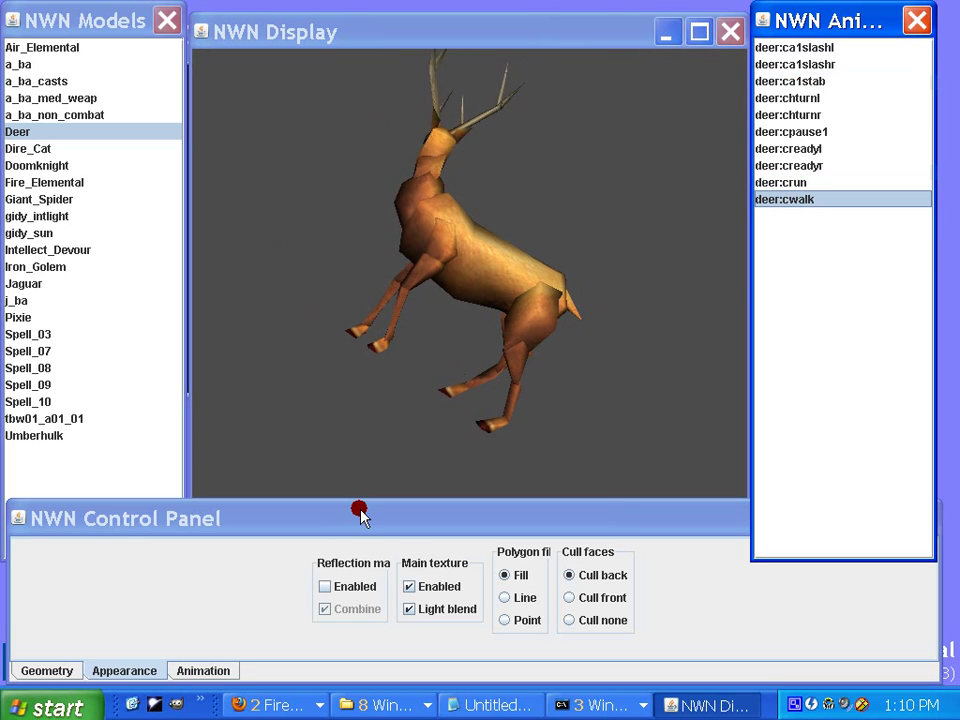
left_click(205, 670)
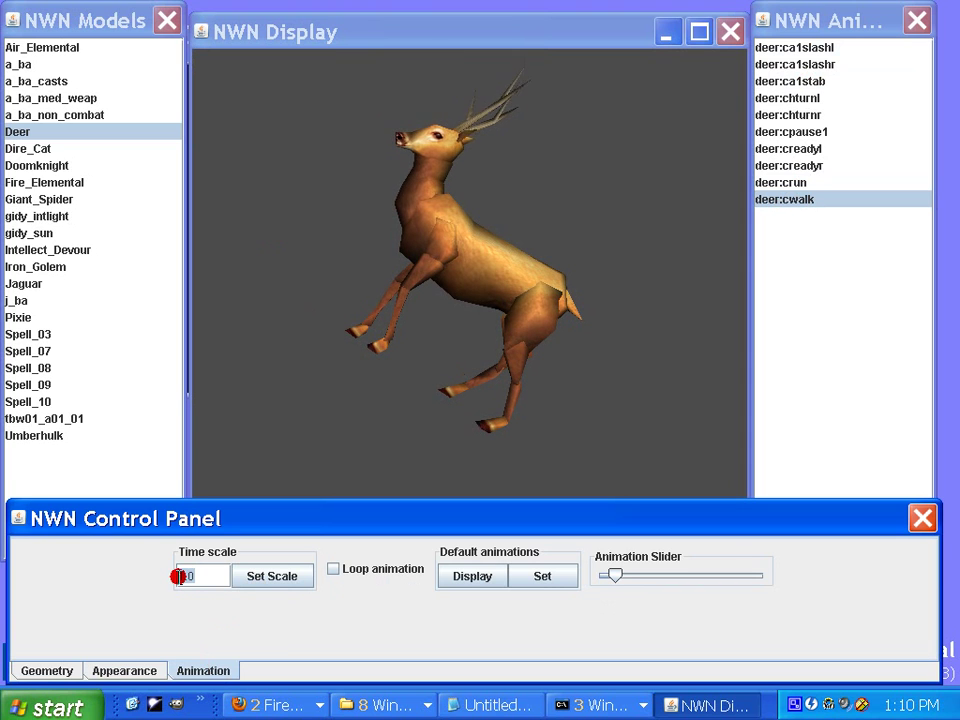
Replay the deer's cwalk and apply a time scale of .1
left_click(818, 203)
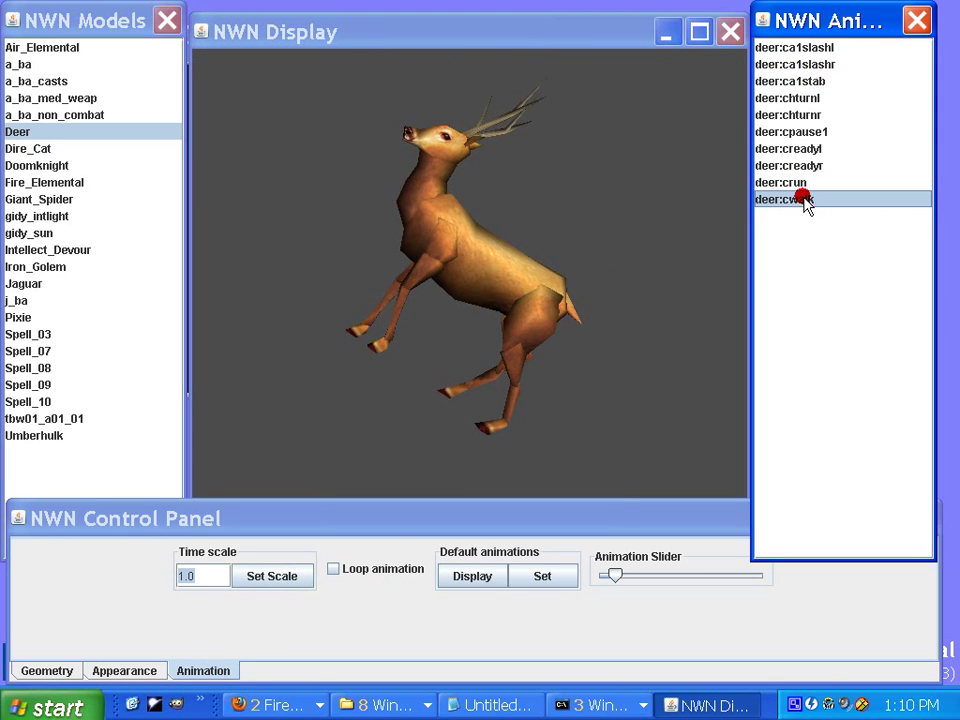
left_click(206, 574)
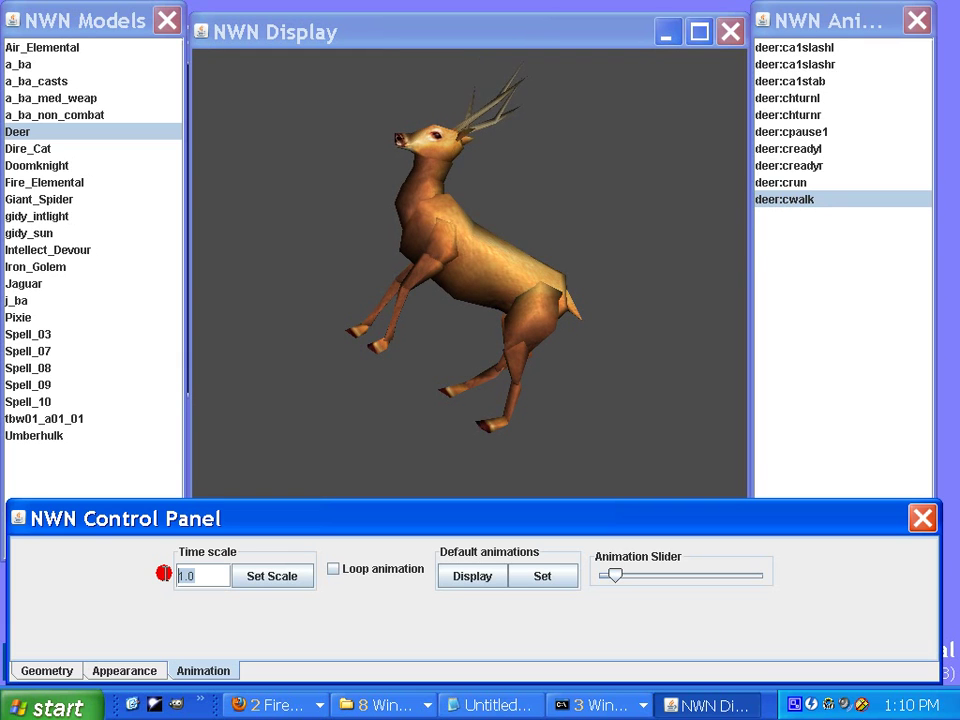
key("BackSpace")
type("1")
type(".")
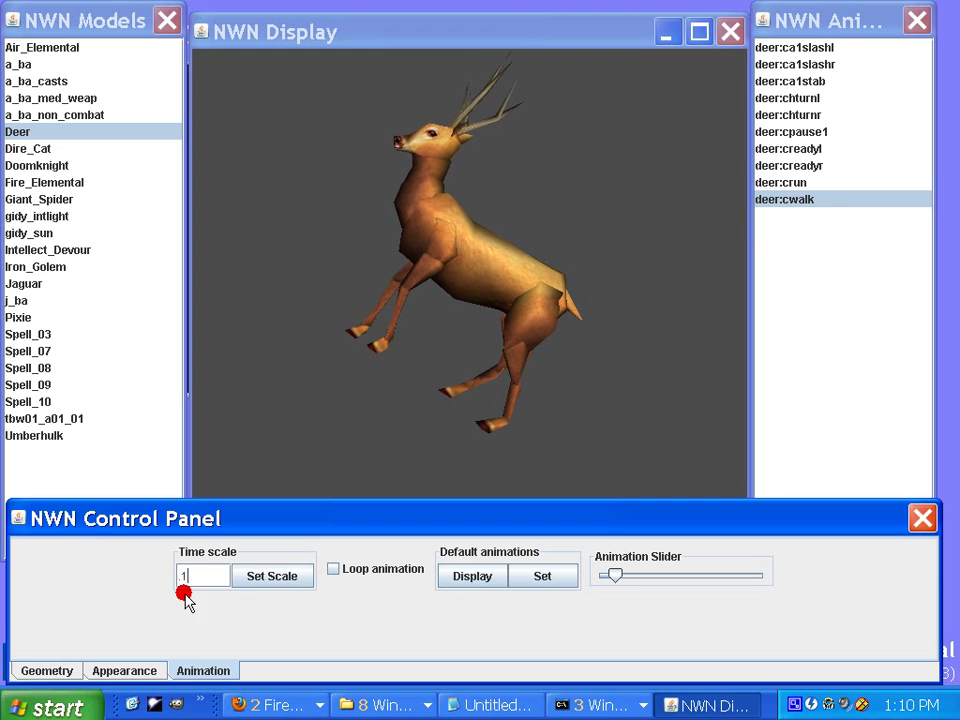
left_click(268, 577)
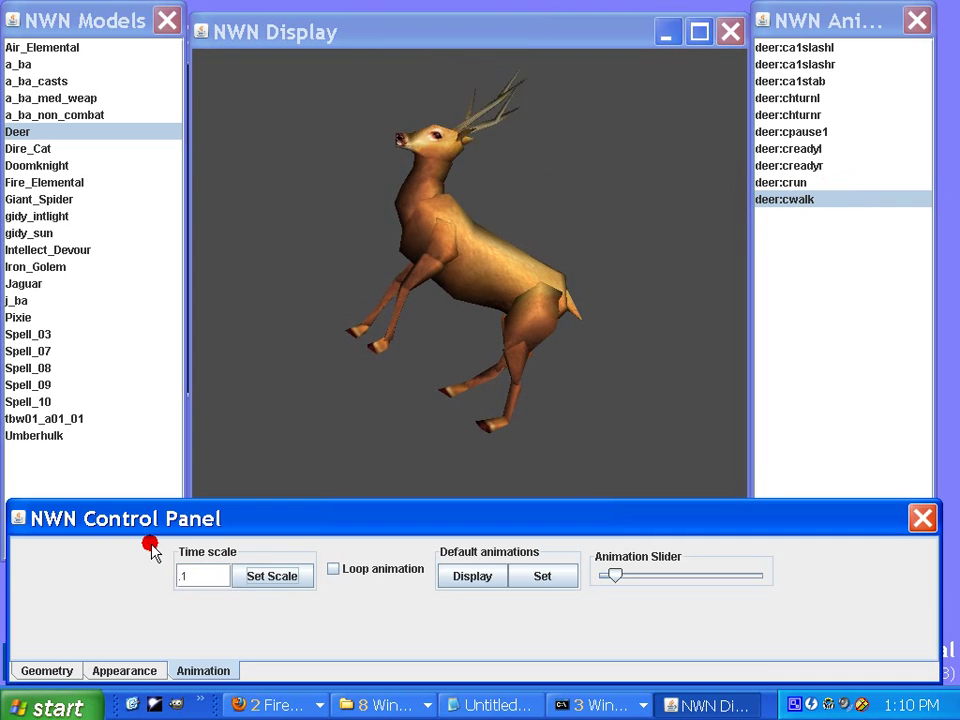
Change the time scale to 2.0 and apply it, then select the value for re-entry
left_click_drag(201, 572, 150, 570)
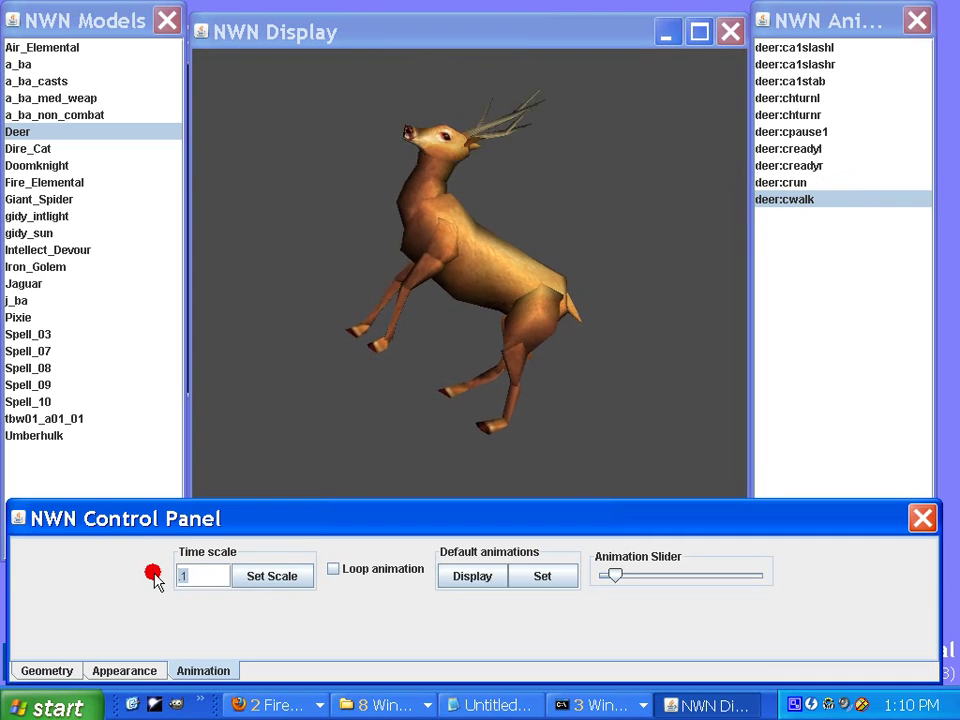
type("1.0")
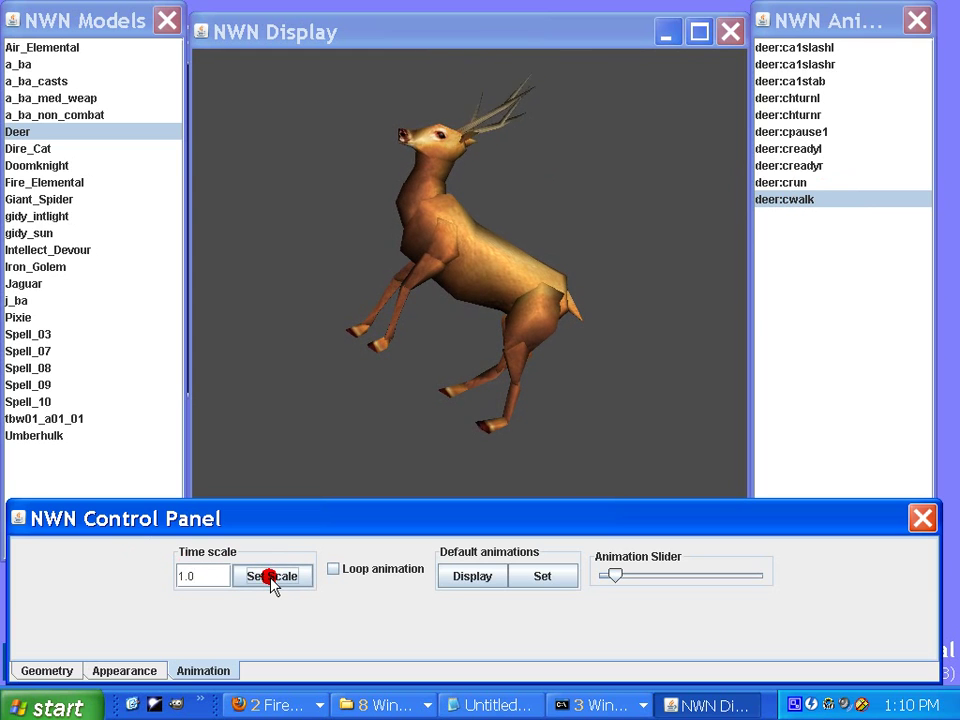
left_click_drag(199, 575, 170, 576)
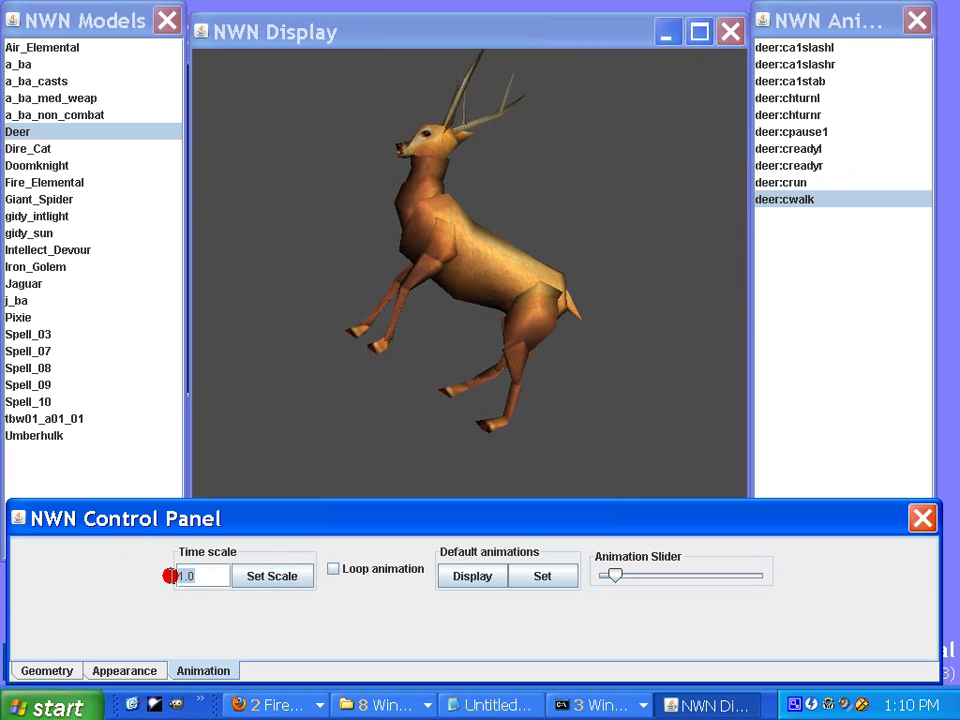
type("2")
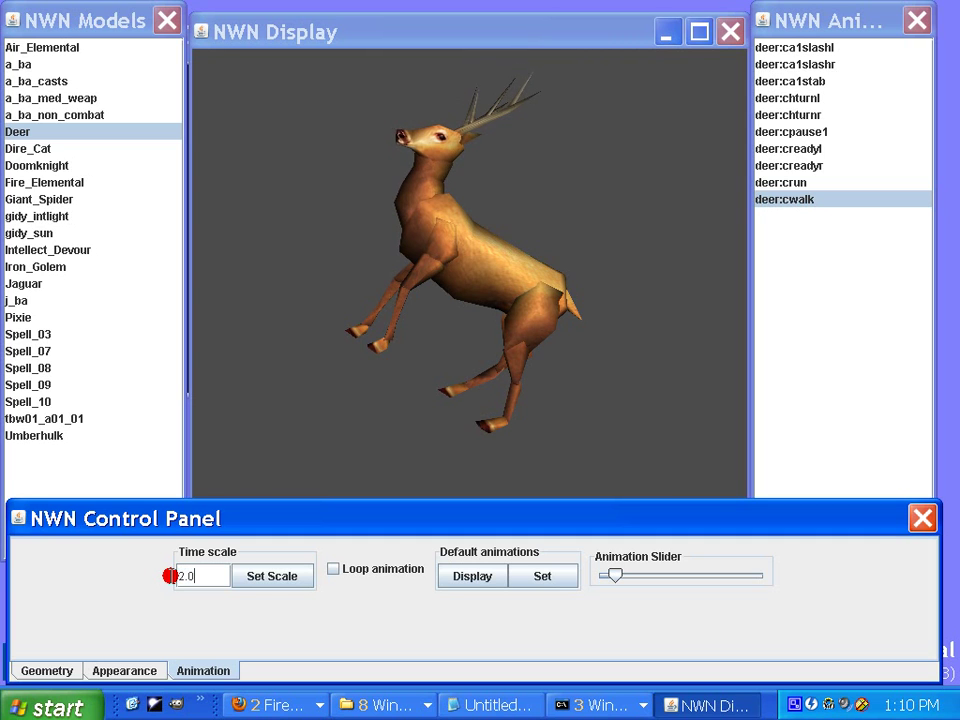
type(".0")
left_click(266, 578)
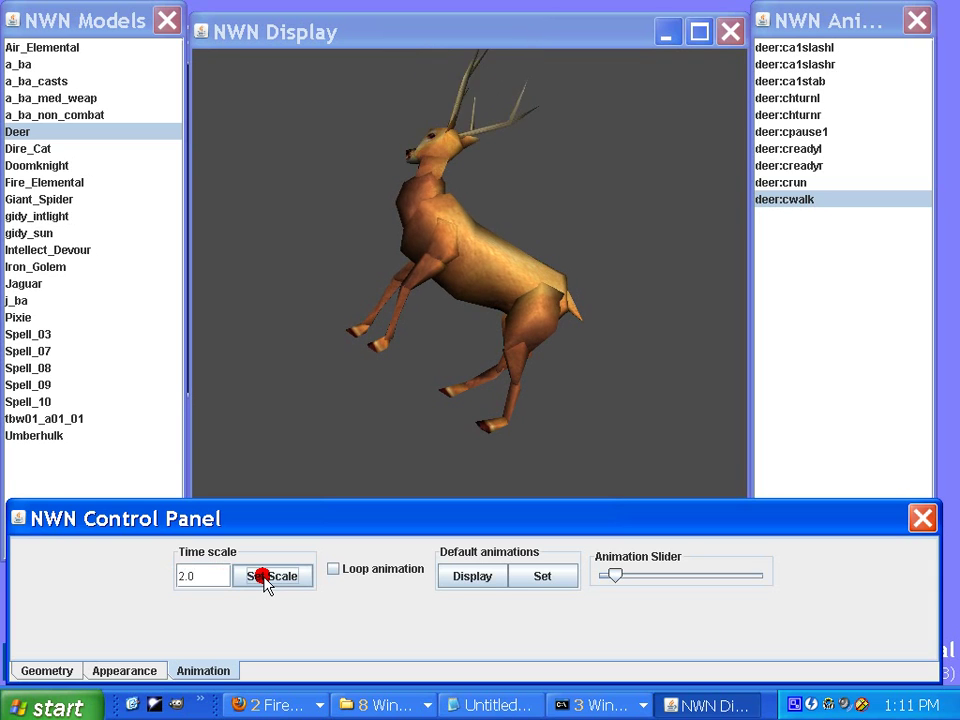
left_click_drag(222, 576, 161, 574)
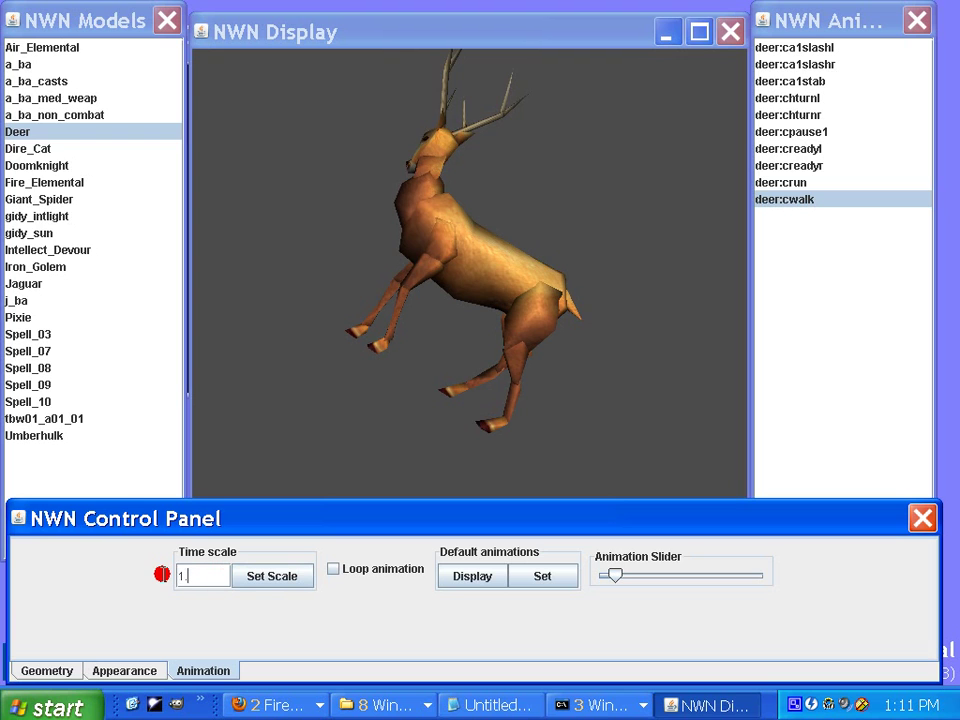
Restore time scale 1.0 and compare the deer's crun and cwalk animations
left_click(285, 575)
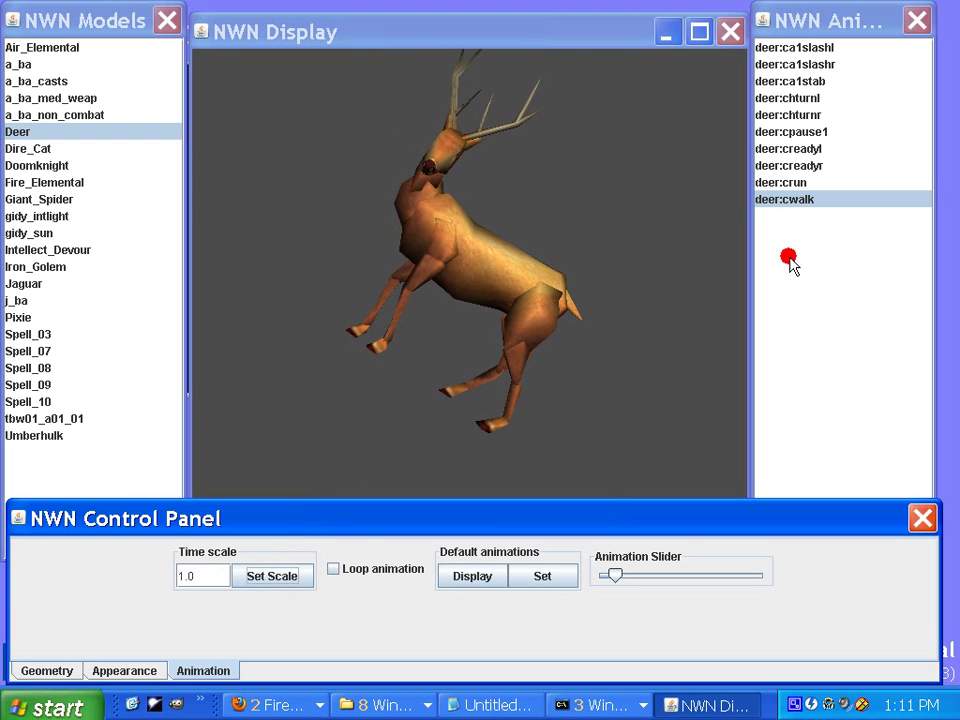
left_click(787, 184)
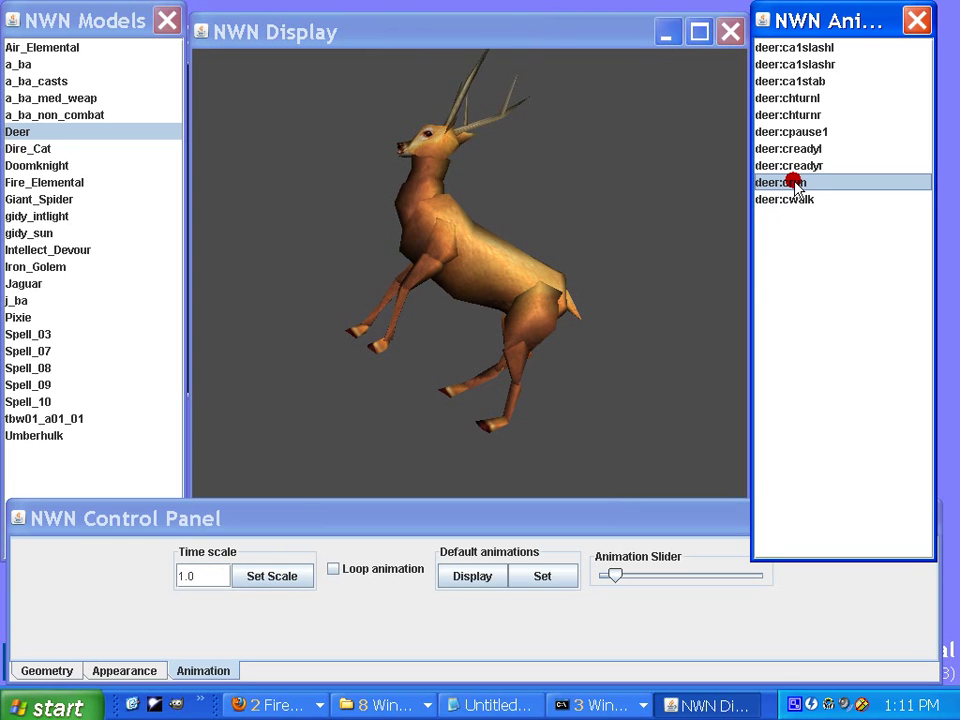
left_click(797, 201)
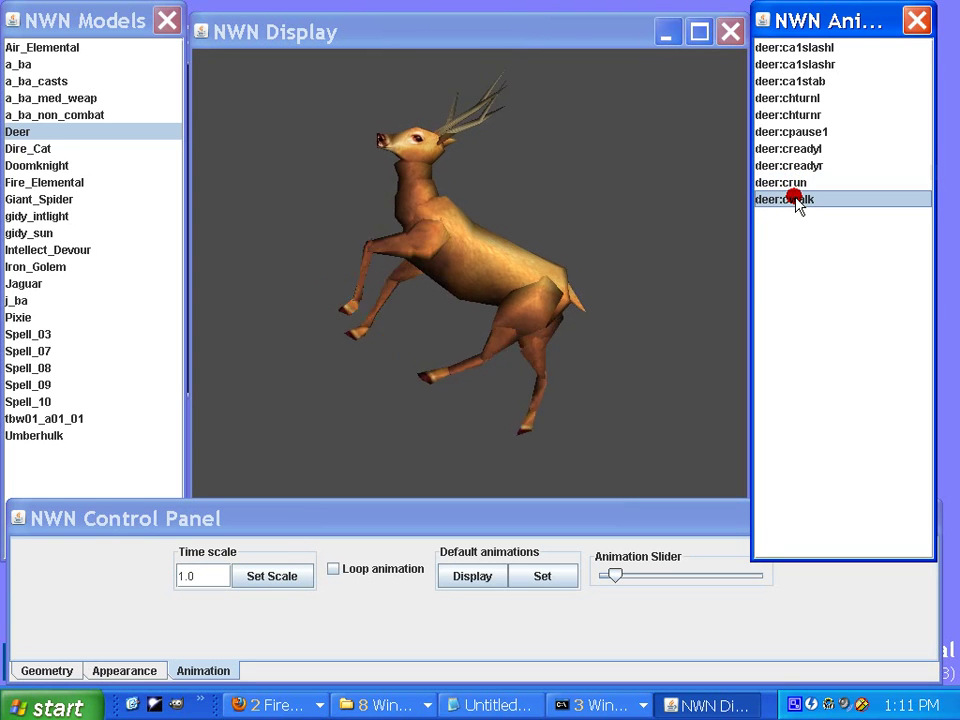
left_click(797, 184)
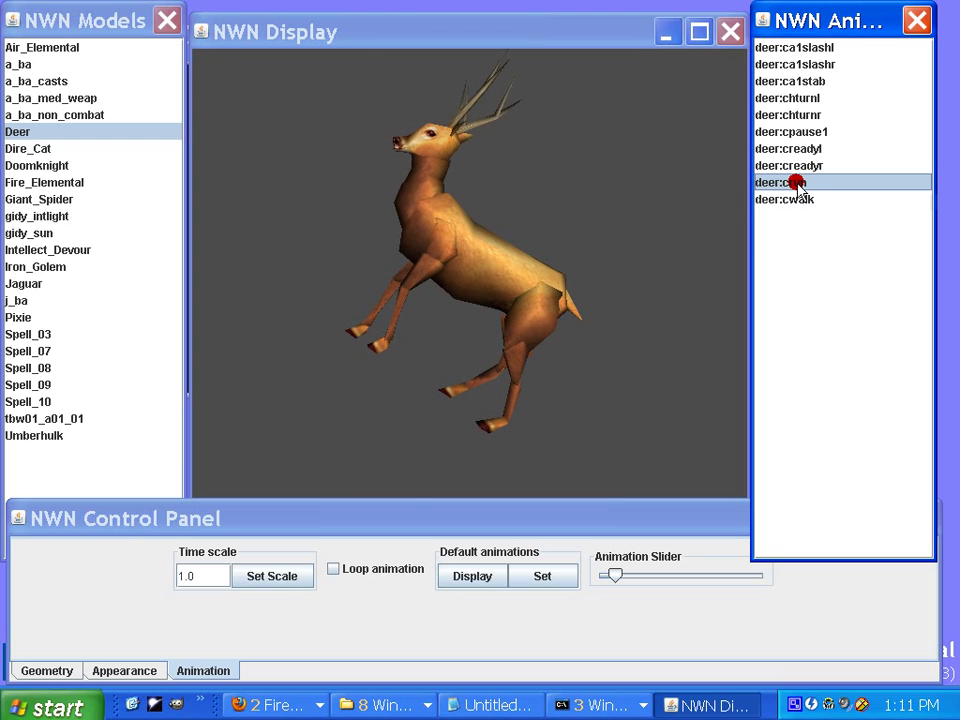
Play deer:cwalk with Loop animation on, then turn looping off and play crun once
left_click(362, 572)
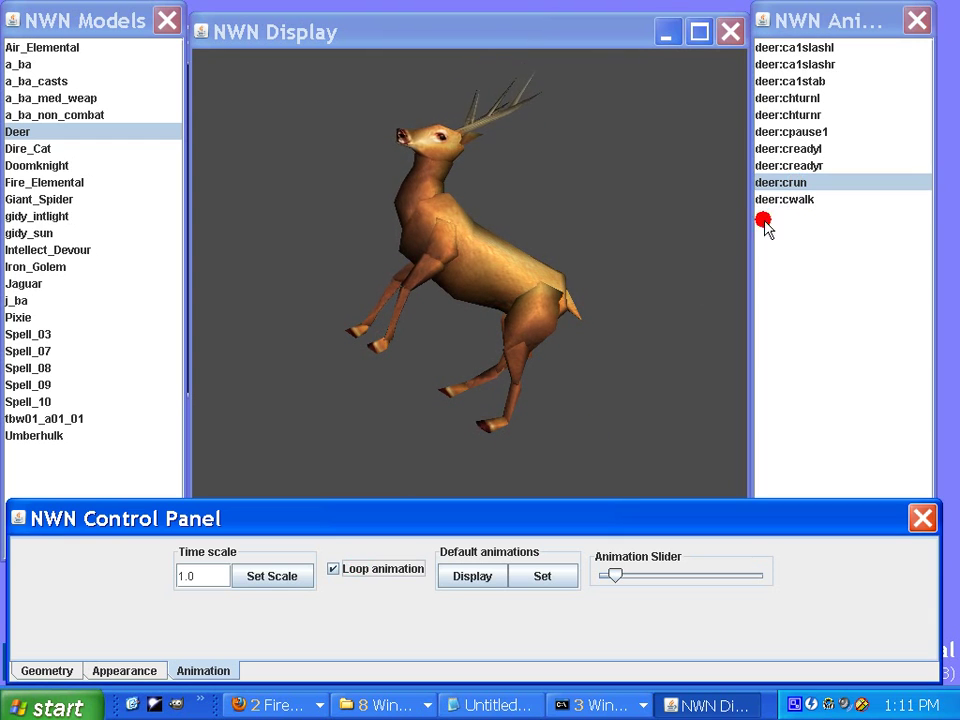
left_click(797, 203)
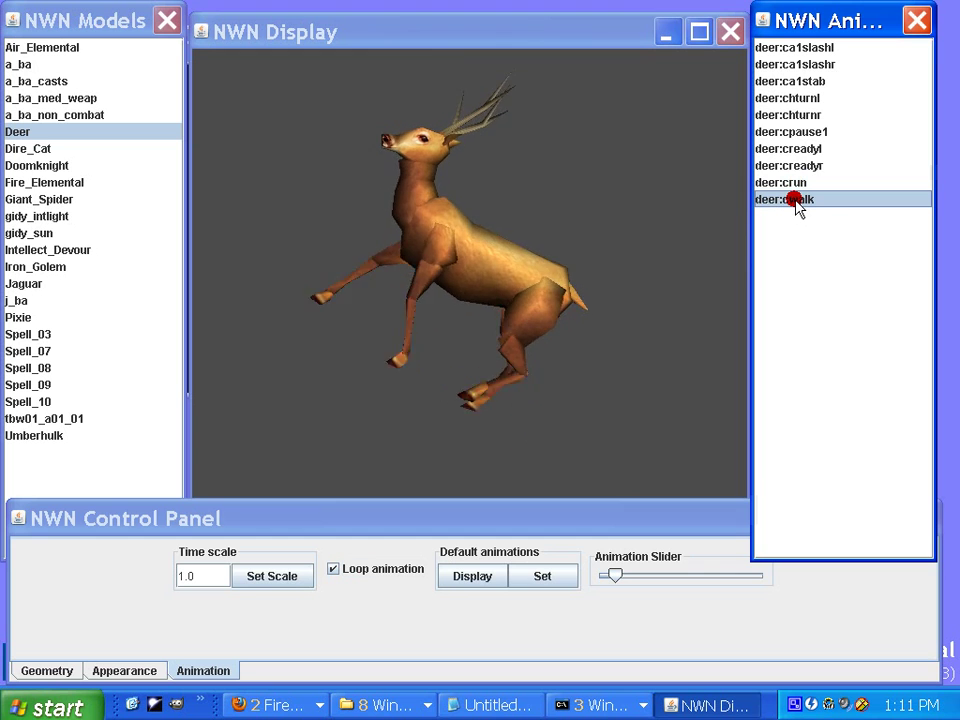
left_click(350, 569)
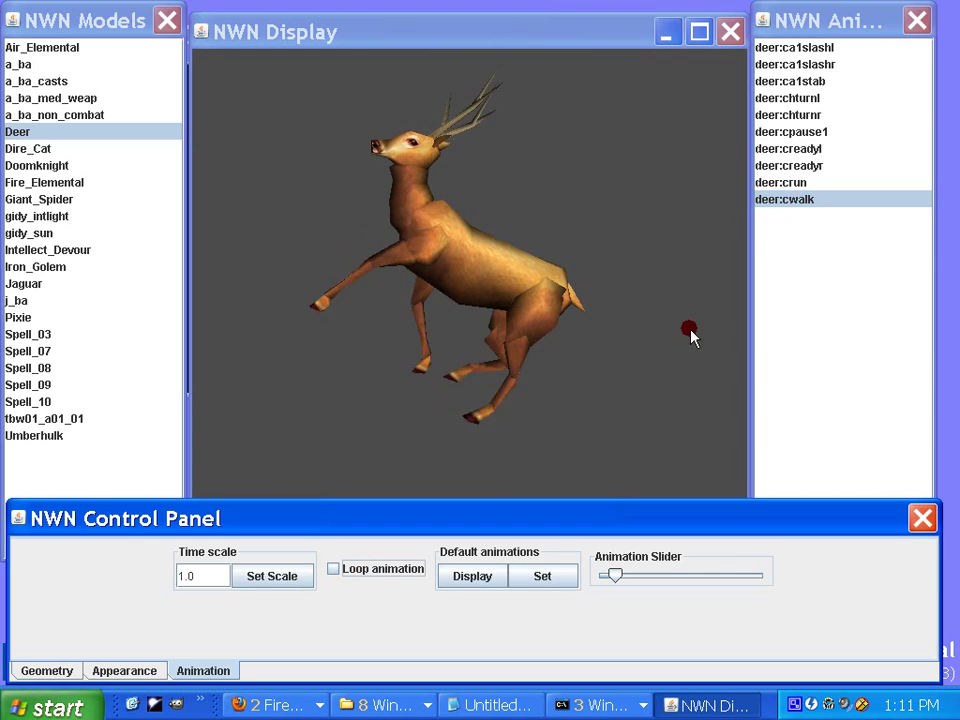
left_click(778, 183)
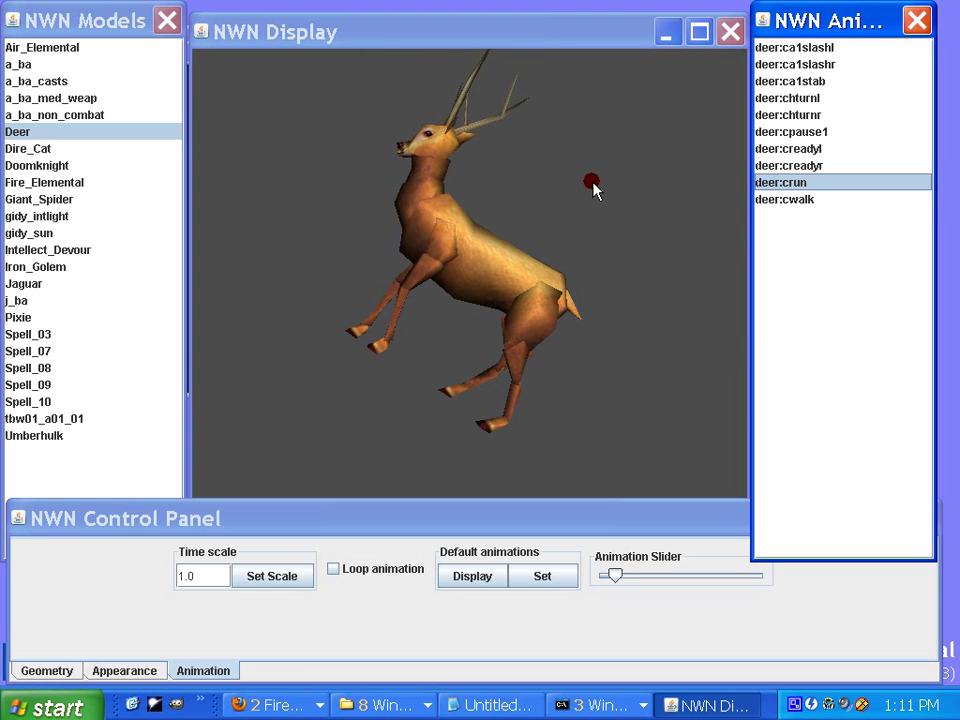
Show the deer's default animations and preview its cwalk and crun animations
left_click(450, 584)
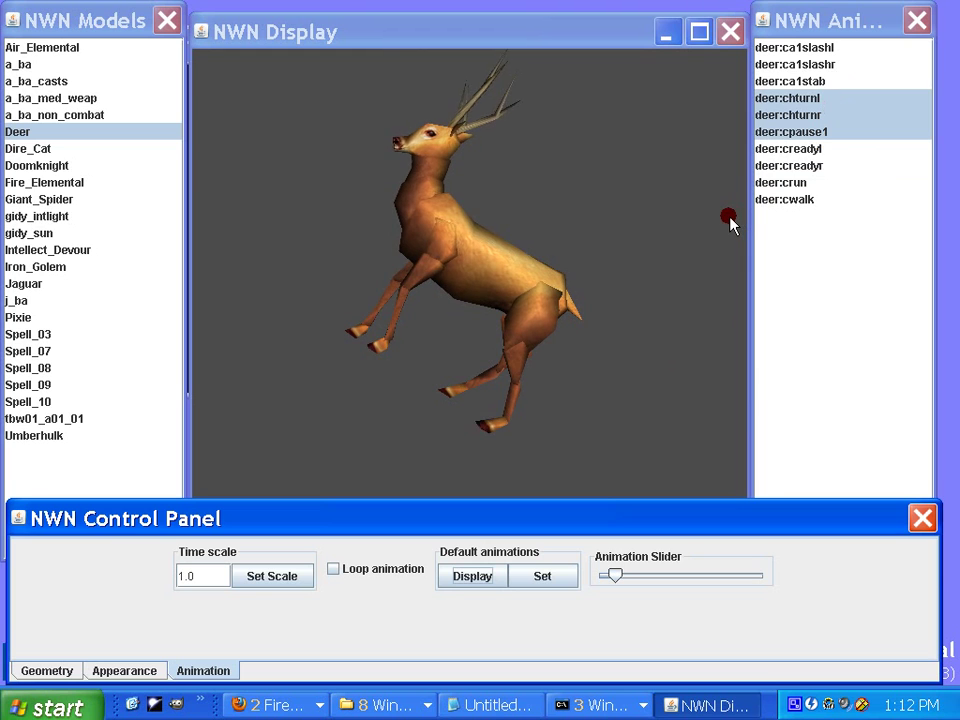
left_click(790, 200)
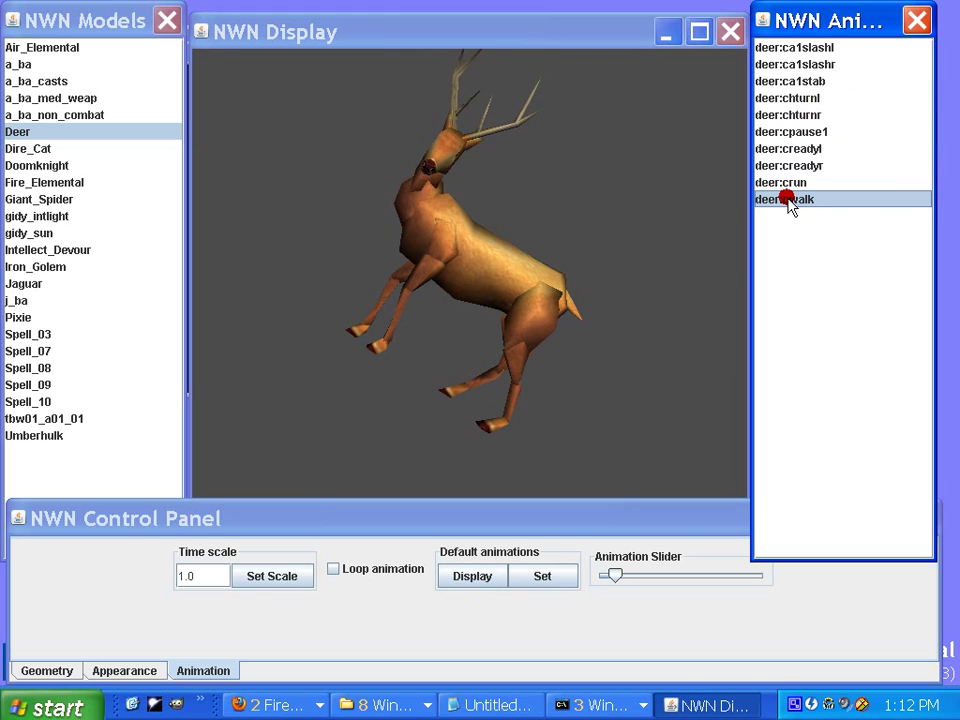
left_click(472, 576)
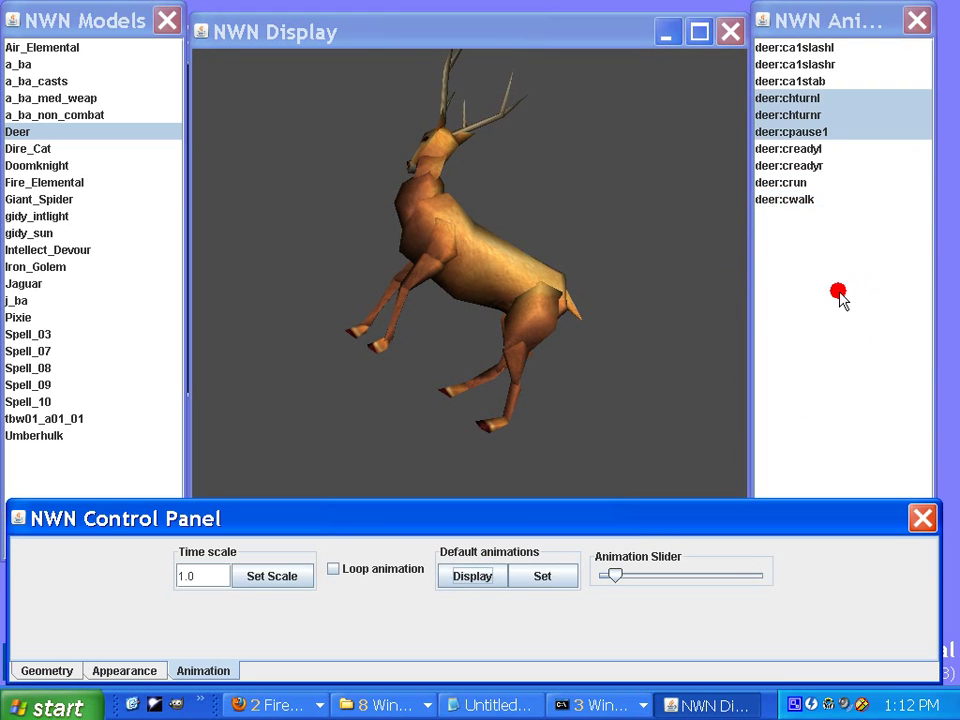
left_click(784, 186)
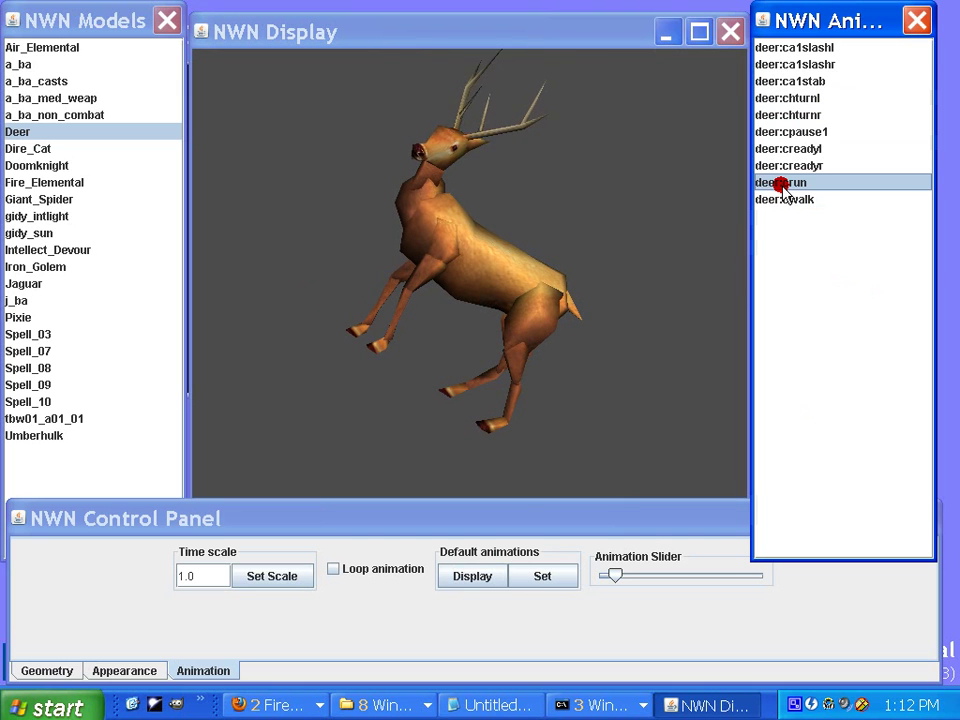
Make deer:cpause1 and deer:creadyl the default animations and display them
left_click(543, 572)
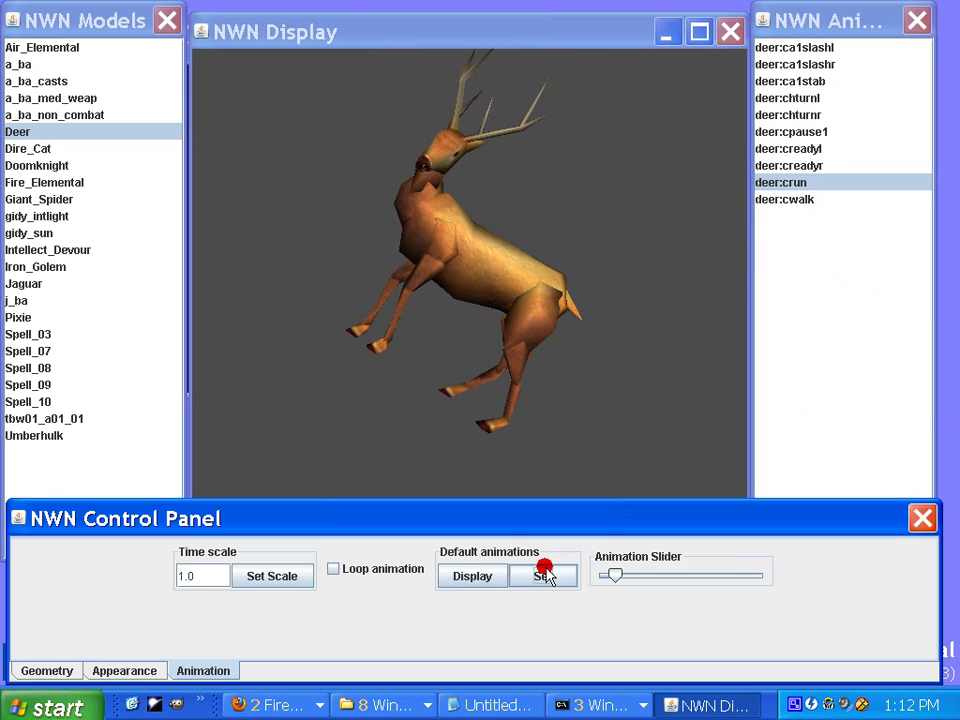
left_click(805, 202)
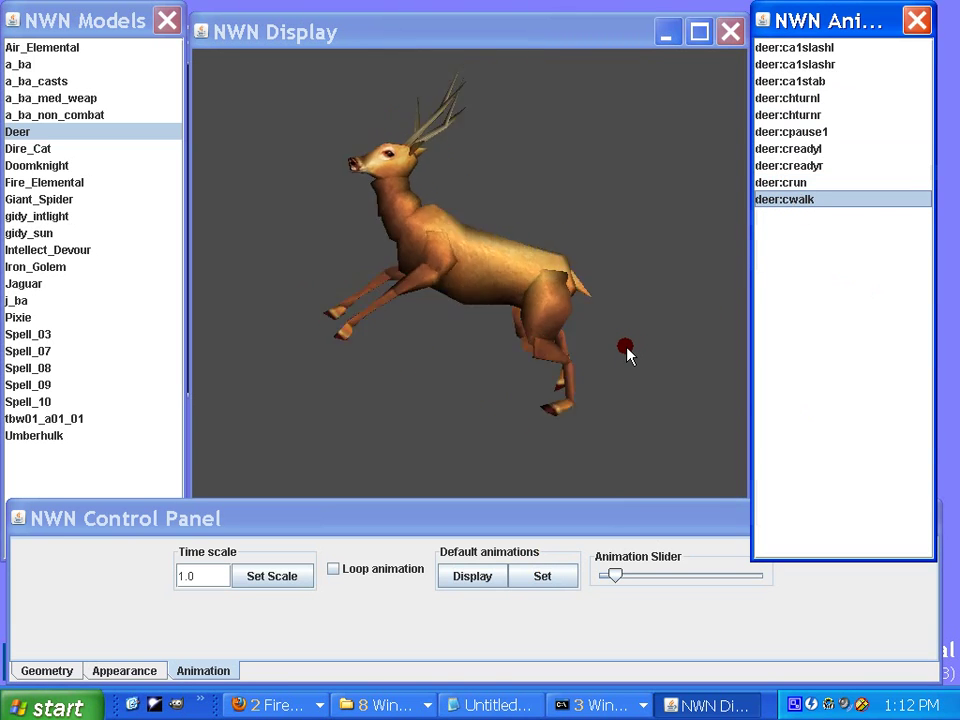
left_click(473, 577)
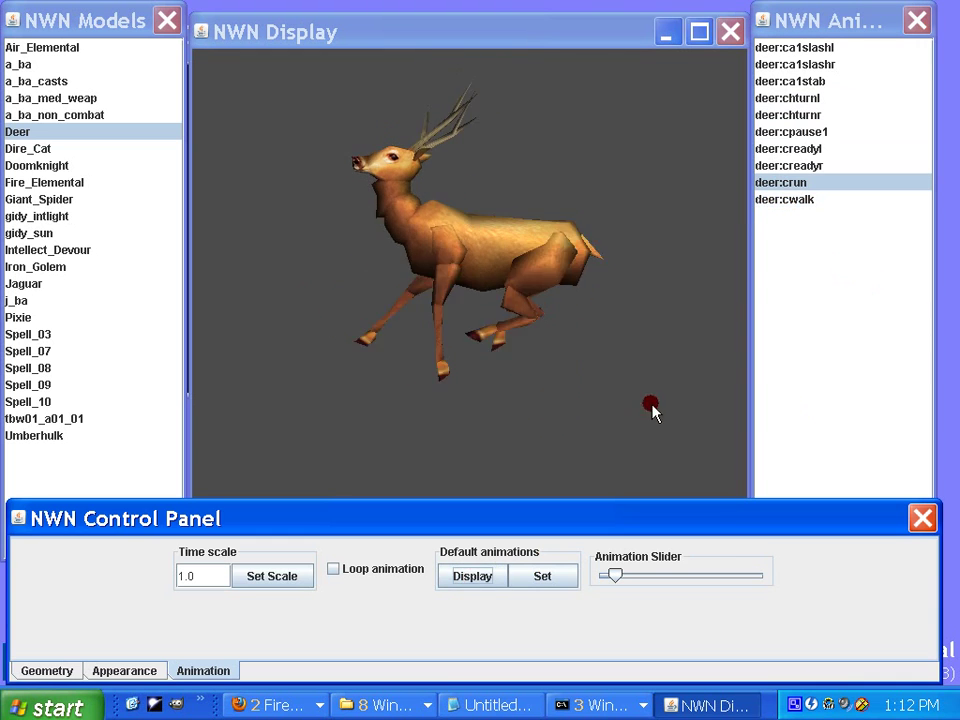
left_click(472, 585)
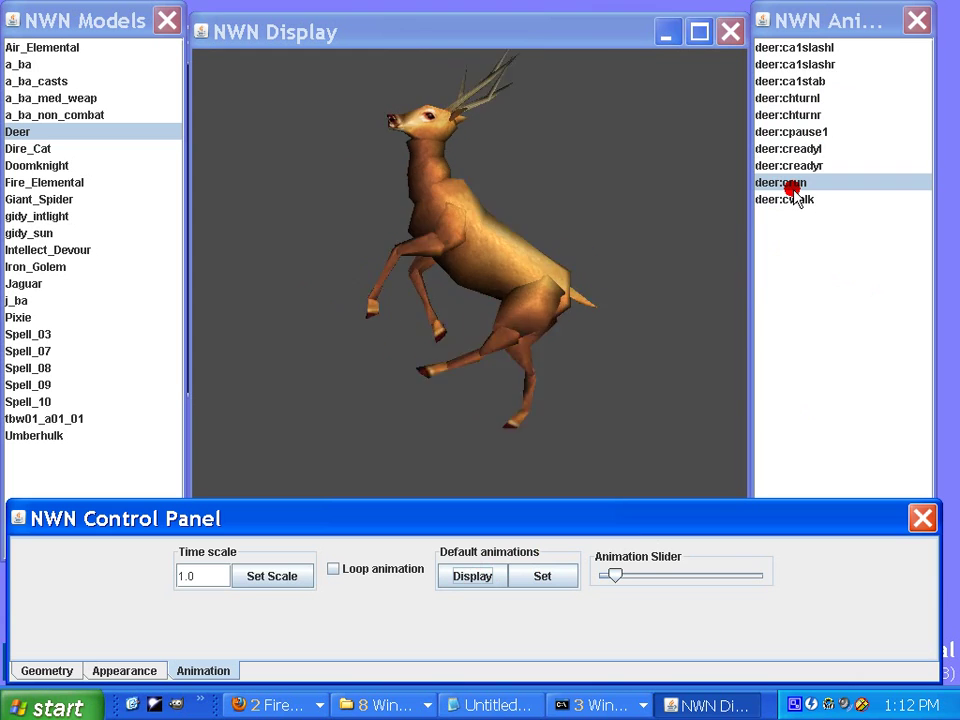
left_click(792, 132)
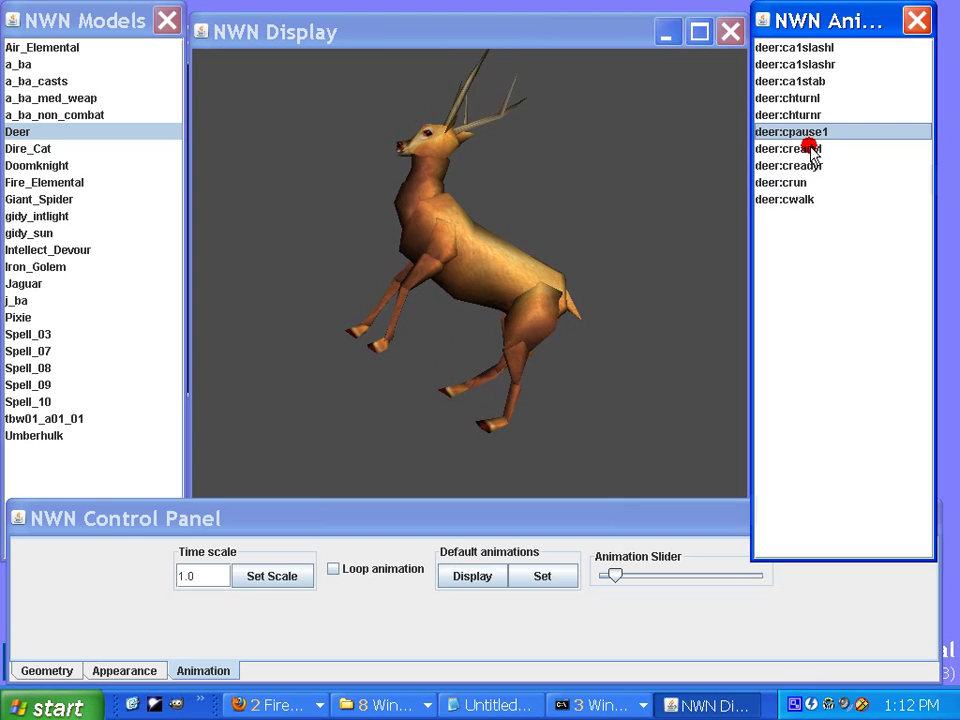
left_click(812, 150)
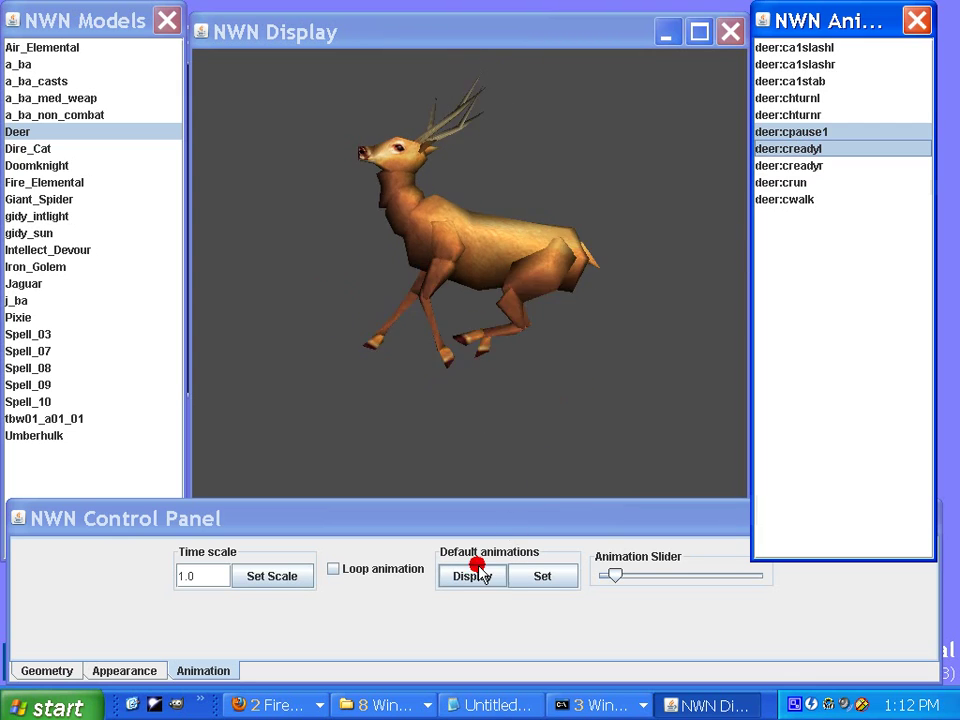
left_click(541, 575)
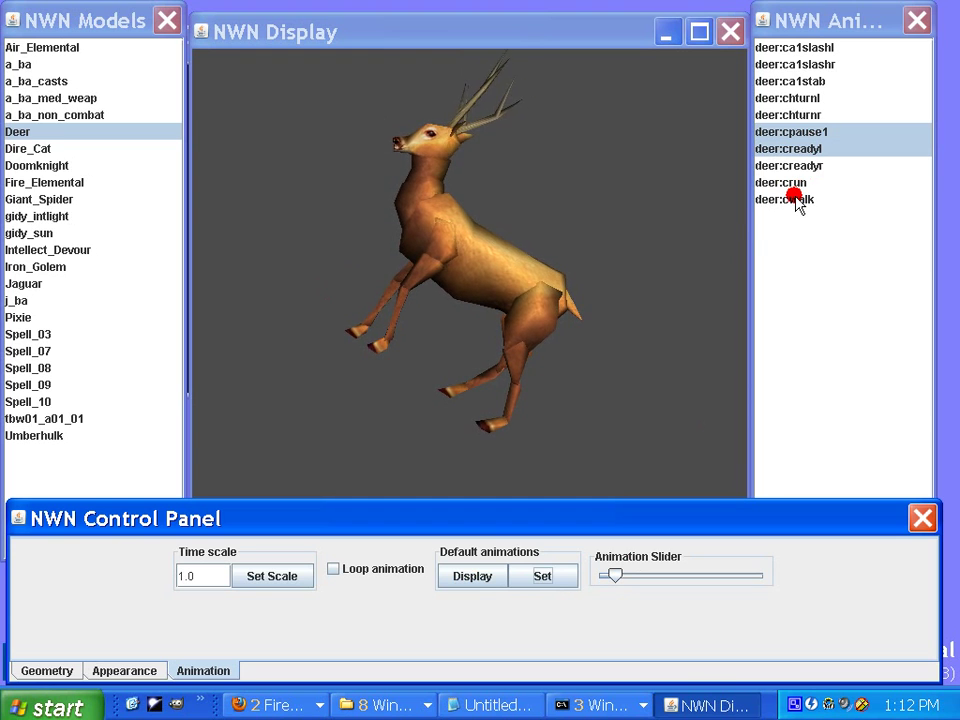
Scrub through the deer's cwalk animation with the slider and make cwalk the default
left_click(603, 577)
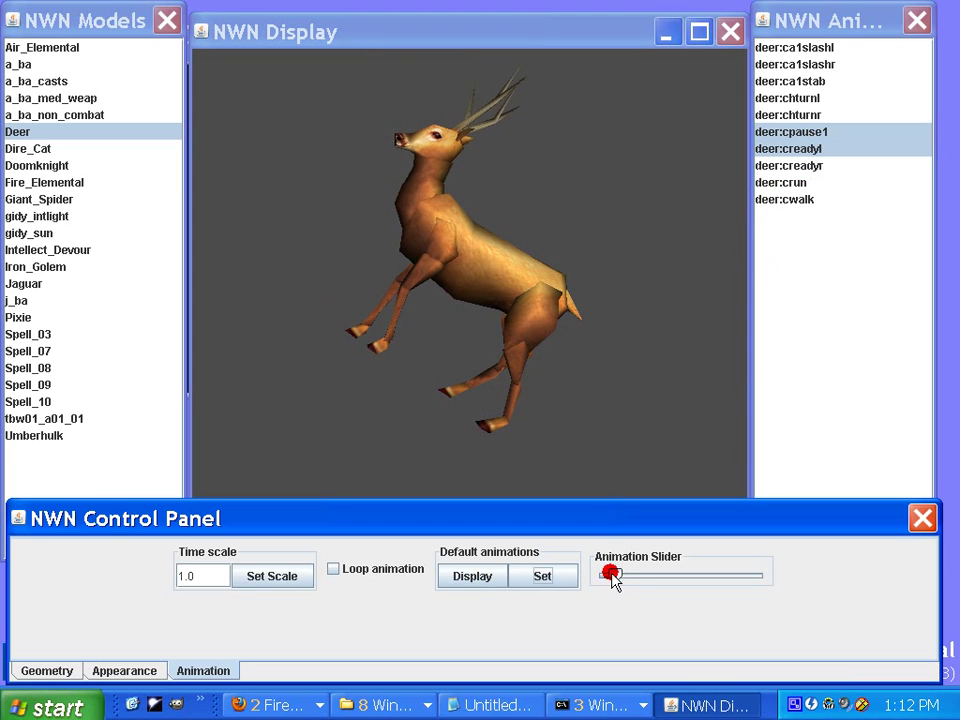
left_click(786, 211)
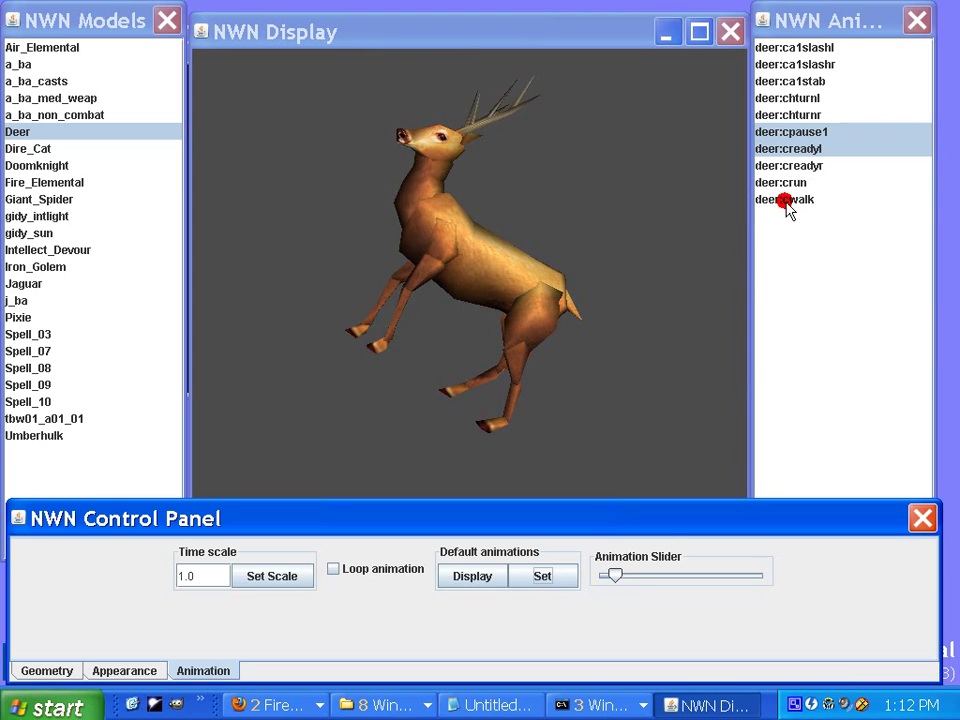
left_click(786, 201)
left_click(608, 570)
left_click_drag(612, 574, 653, 570)
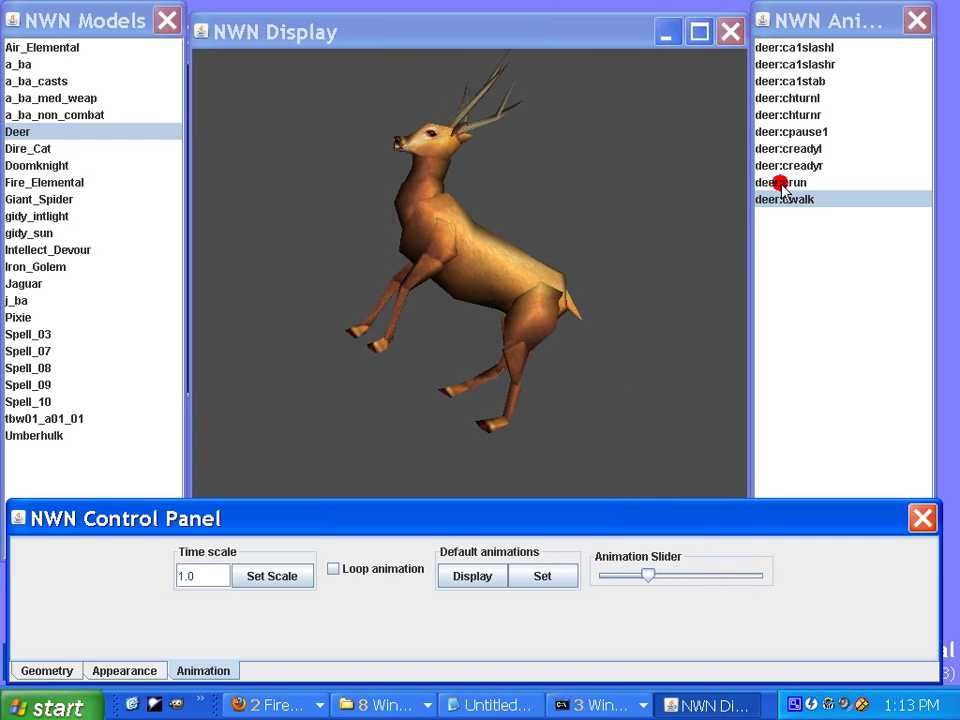
left_click(543, 576)
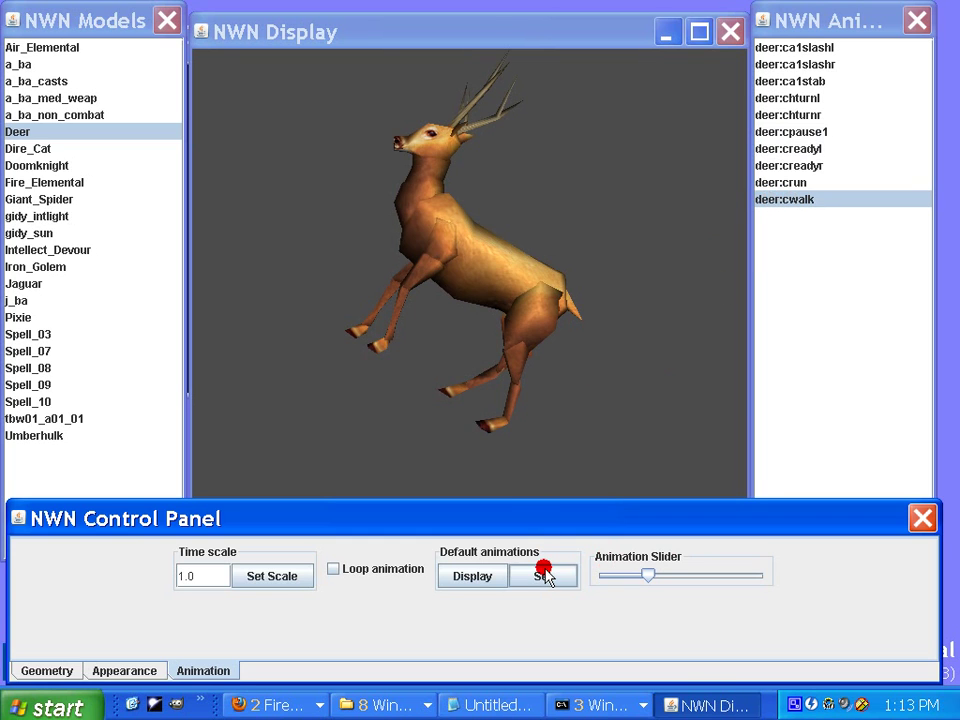
left_click(808, 200)
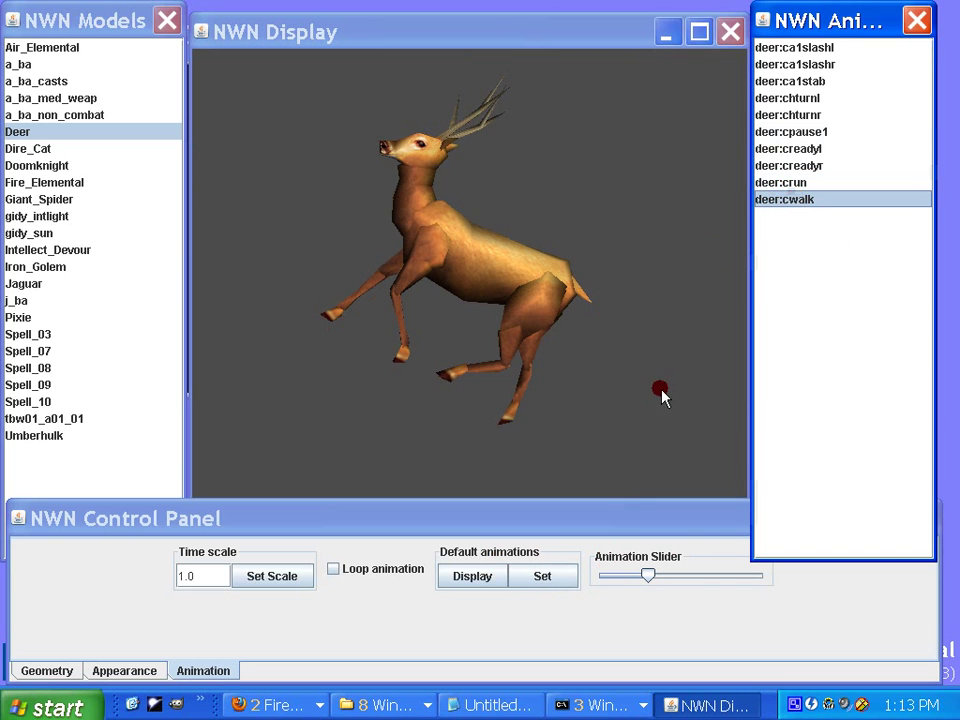
mouse_move(648, 576)
left_mouse_down()
mouse_move(602, 574)
mouse_move(748, 577)
mouse_move(615, 574)
mouse_move(727, 577)
mouse_move(619, 576)
mouse_move(655, 578)
left_mouse_up()
Preview crun, scrub the deer into a creadyr pose, and show the Geometry options
left_click(797, 223)
left_click(784, 204)
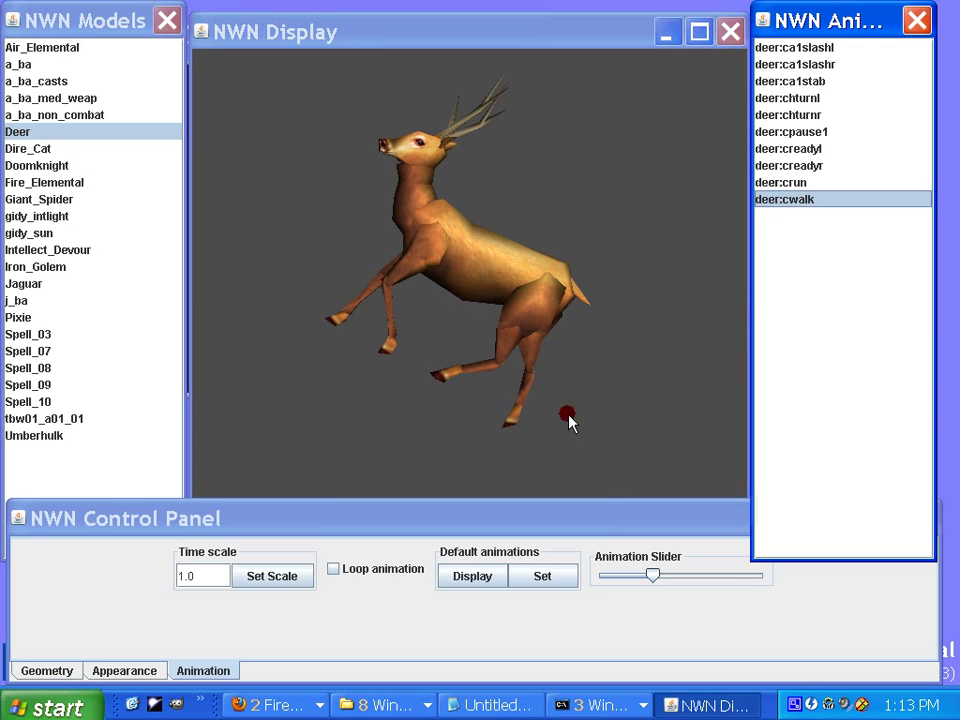
left_click(786, 183)
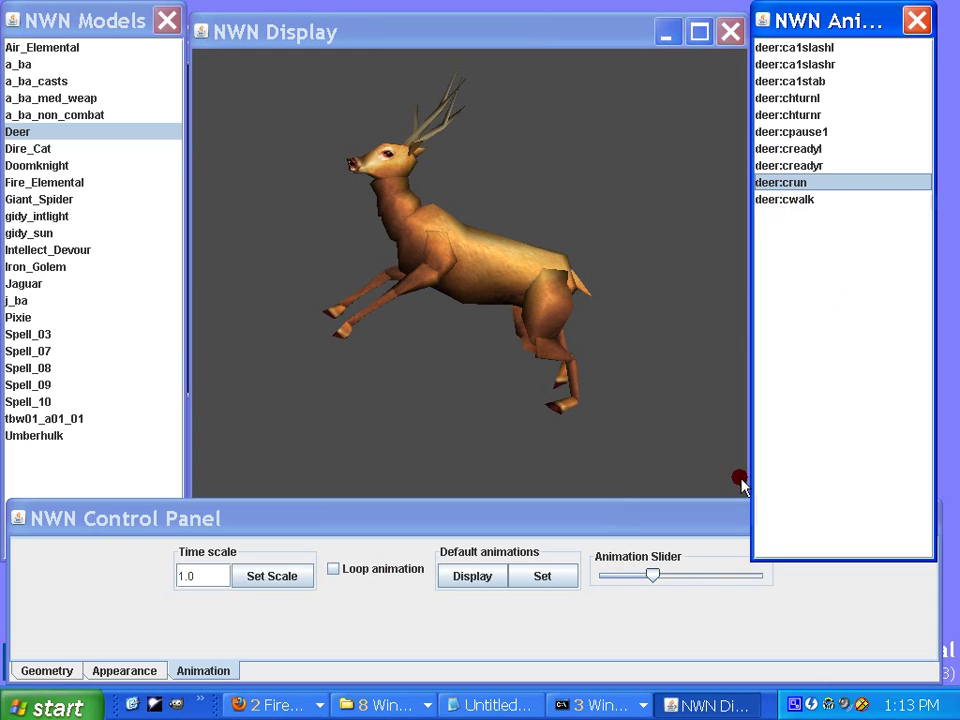
left_click(789, 164)
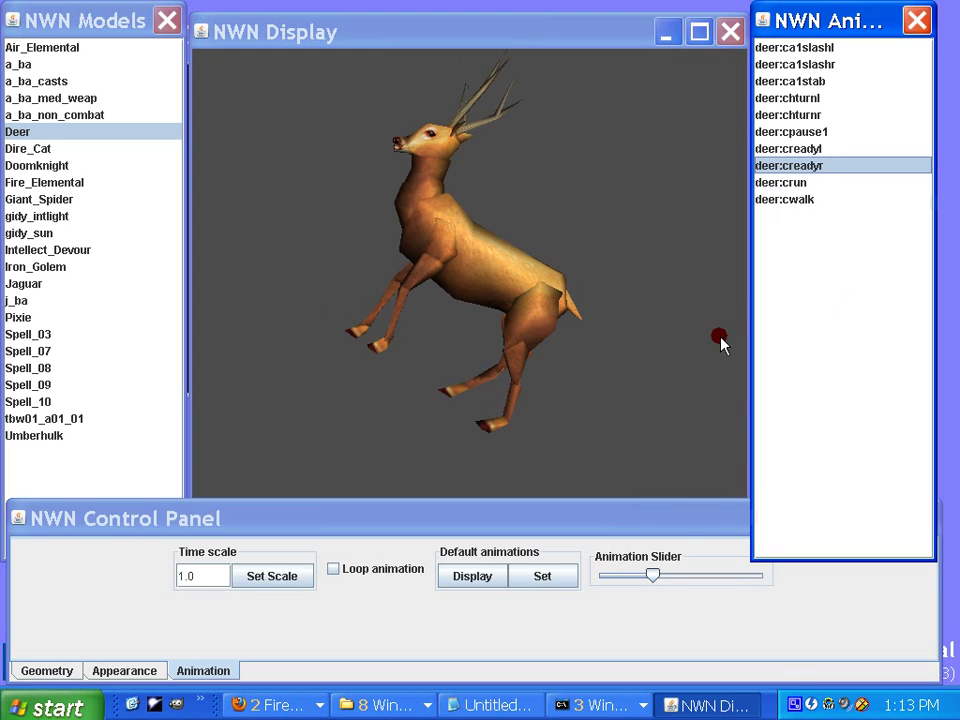
left_click_drag(660, 577, 657, 537)
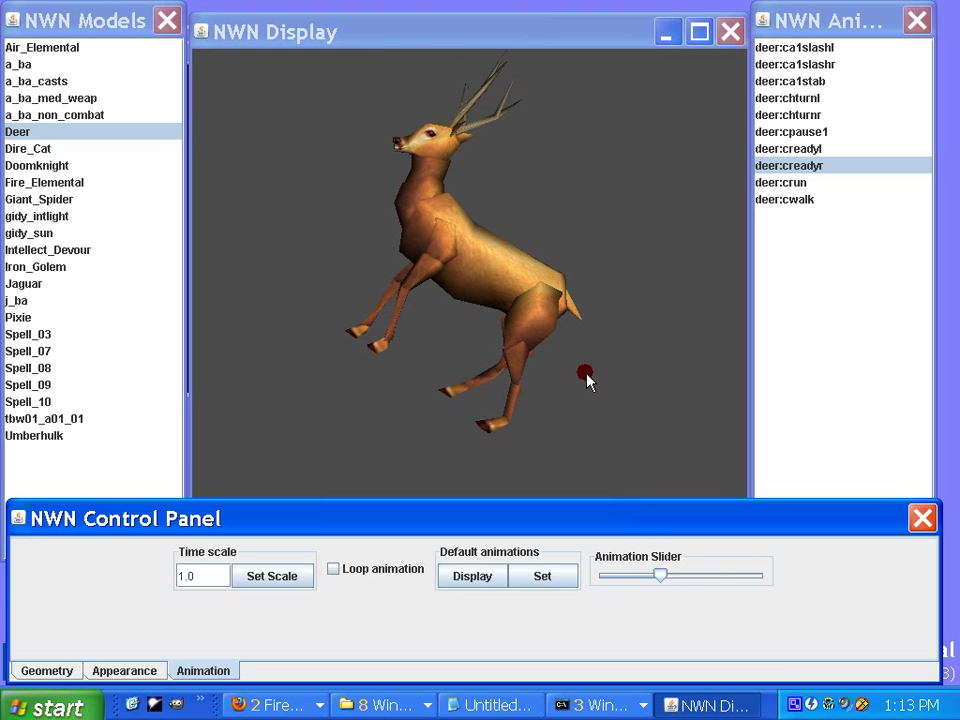
left_click(31, 674)
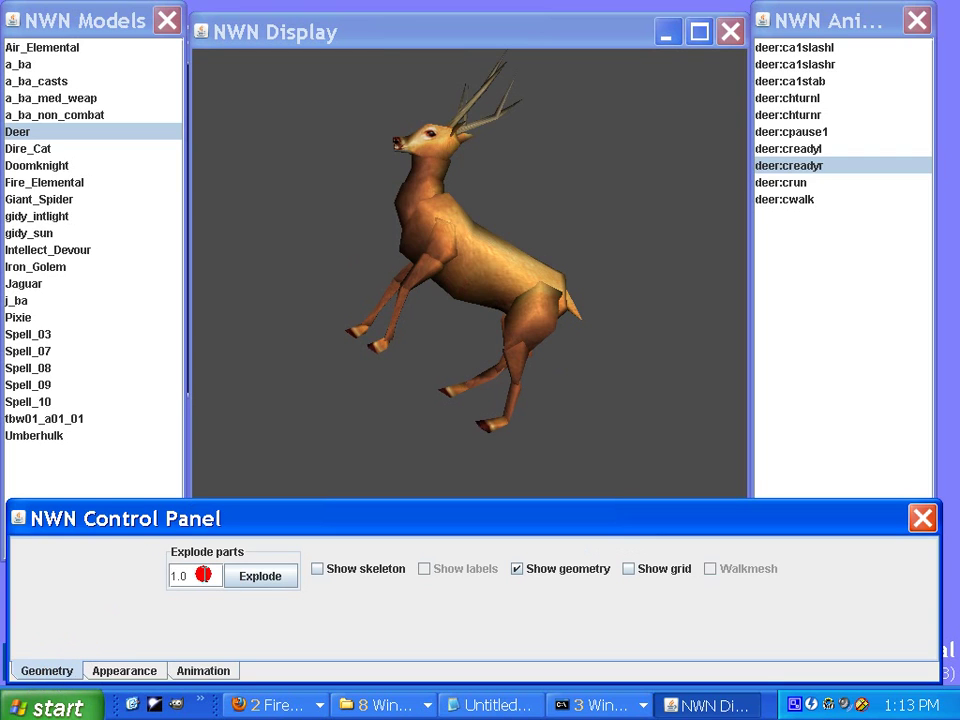
Set Explode parts to 2.0, explode the deer into separate parts, and zoom out
left_click_drag(203, 575, 139, 573)
left_click(260, 575)
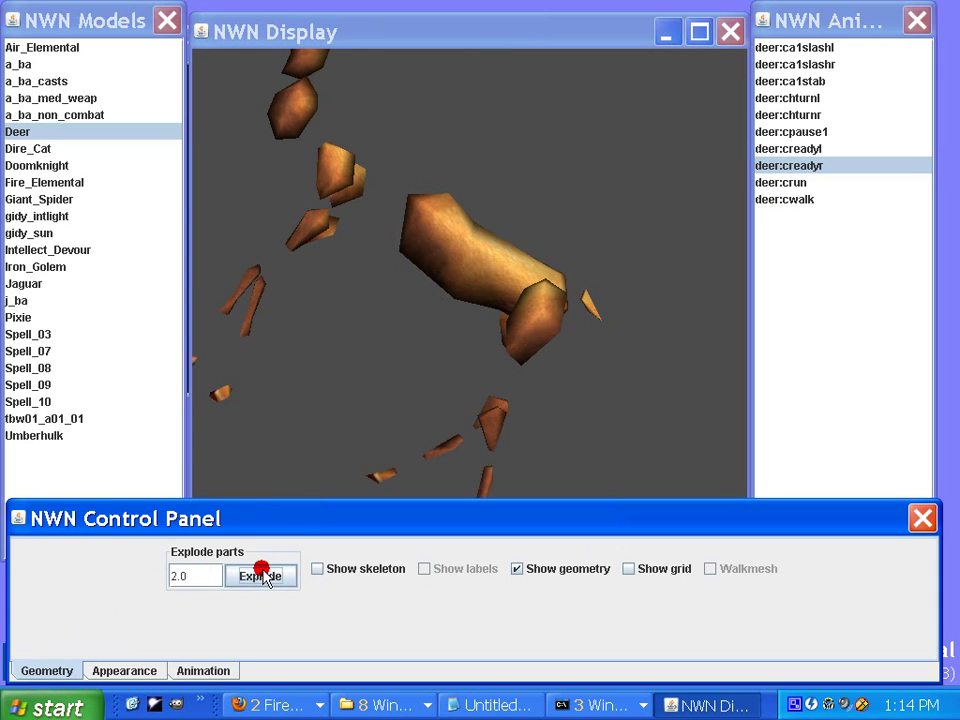
scroll(390, 342, "down", 5)
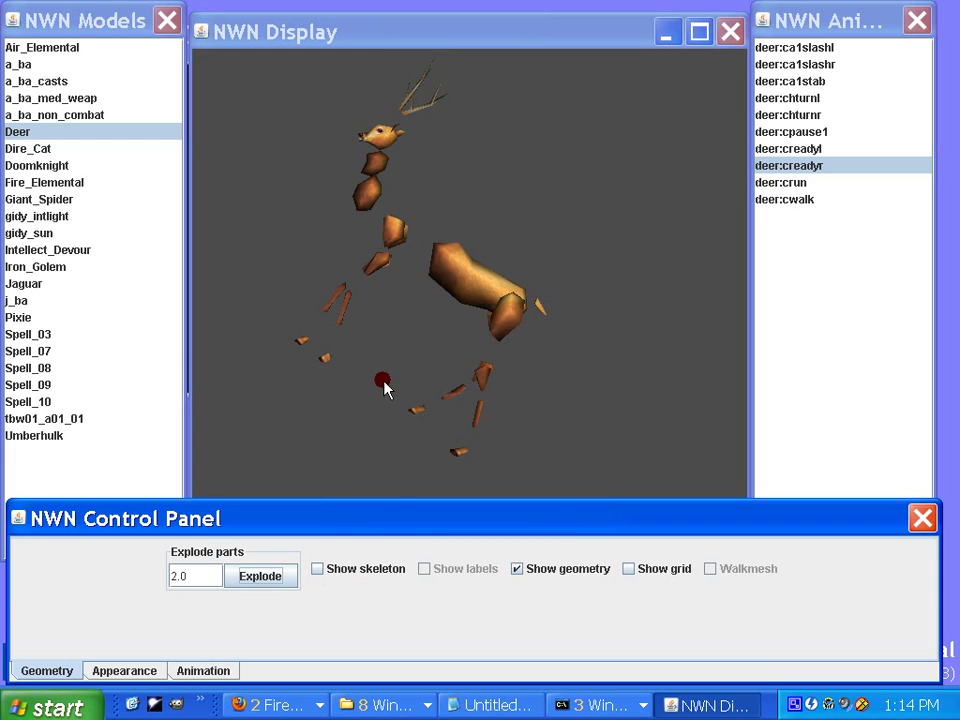
Show the deer's skeleton with bone labels, hide its geometry, rotate it, and play cwalk
left_click(327, 572)
left_click_drag(410, 290, 441, 582)
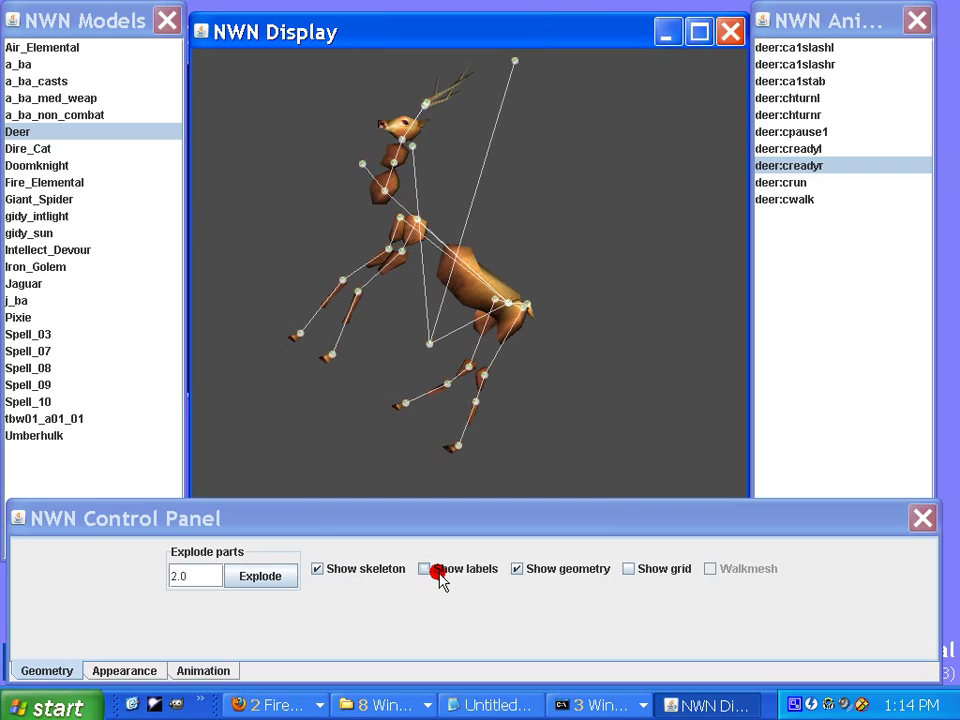
left_click(440, 578)
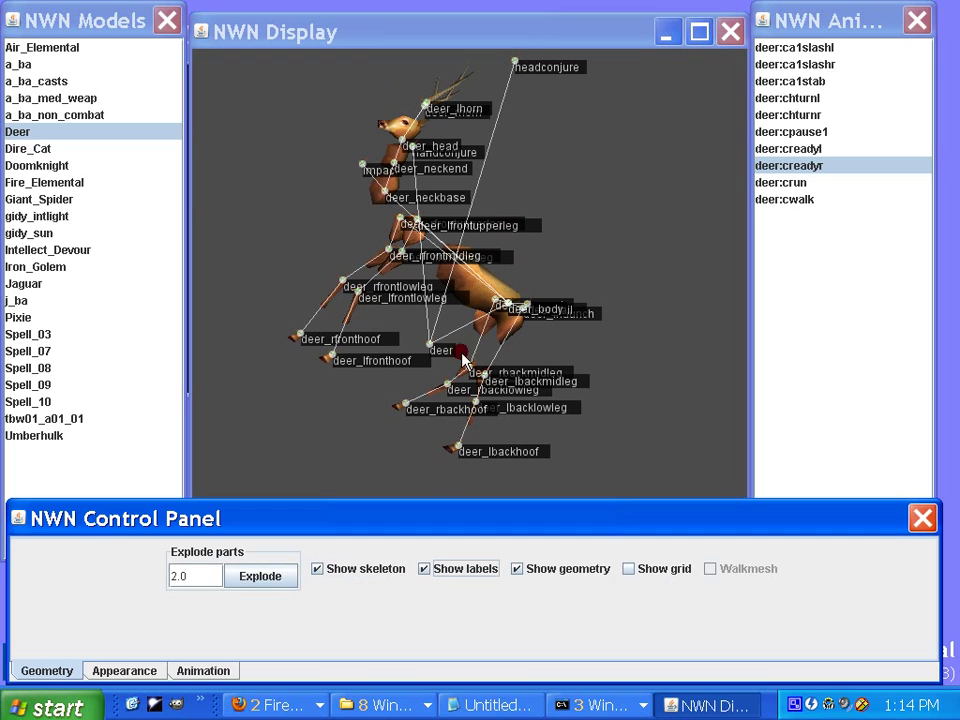
left_click(518, 569)
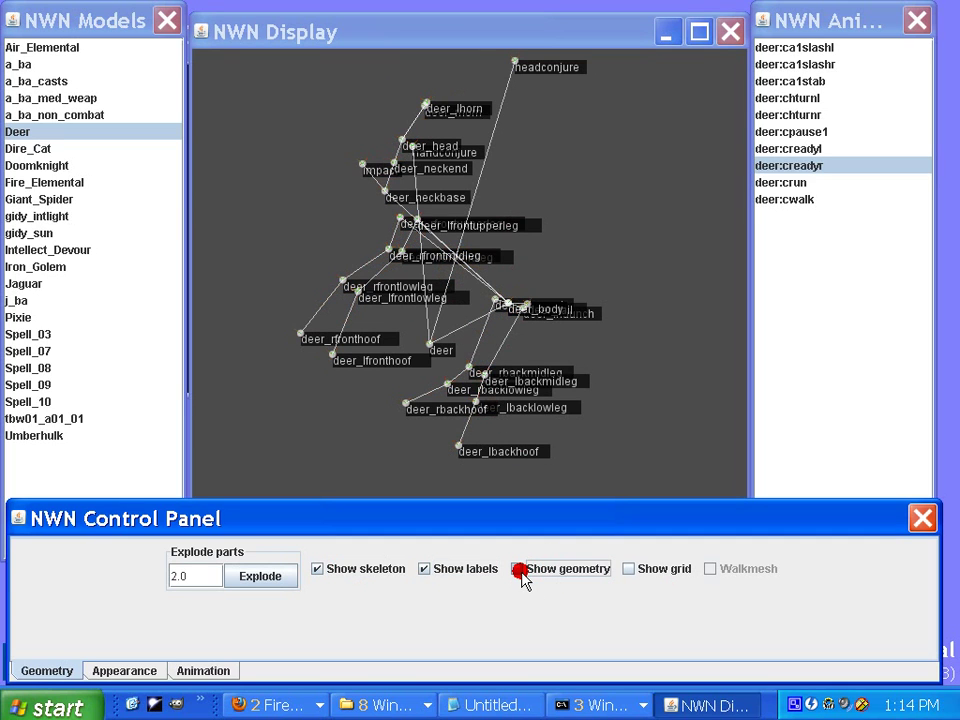
mouse_move(439, 332)
left_mouse_down()
mouse_move(466, 366)
mouse_move(557, 388)
mouse_move(567, 416)
mouse_move(390, 369)
left_mouse_up()
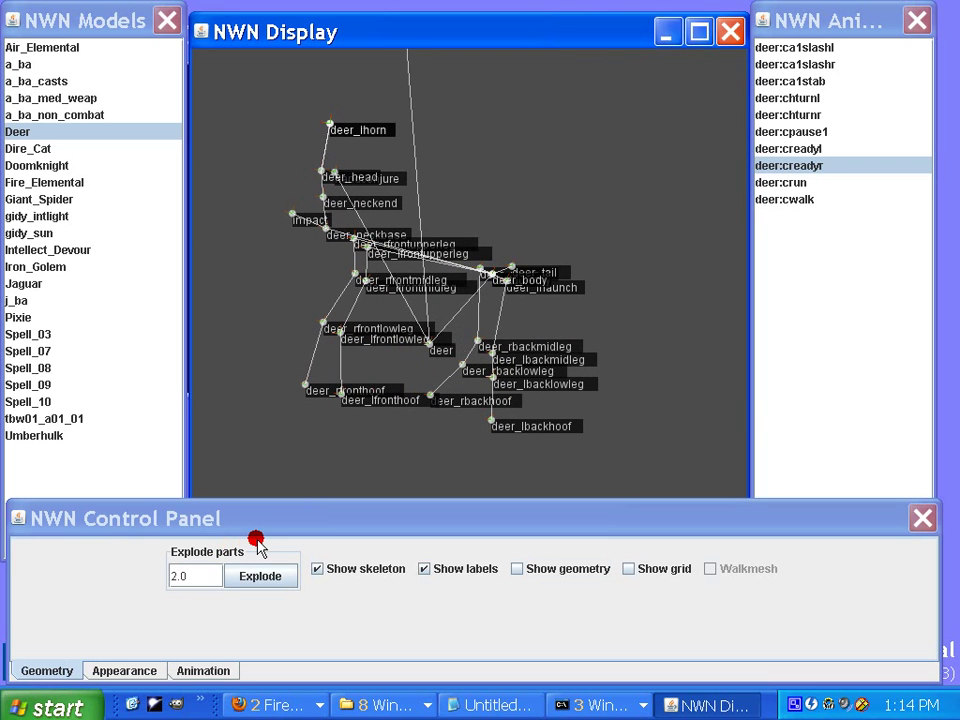
left_click_drag(349, 381, 288, 374)
left_click(806, 201)
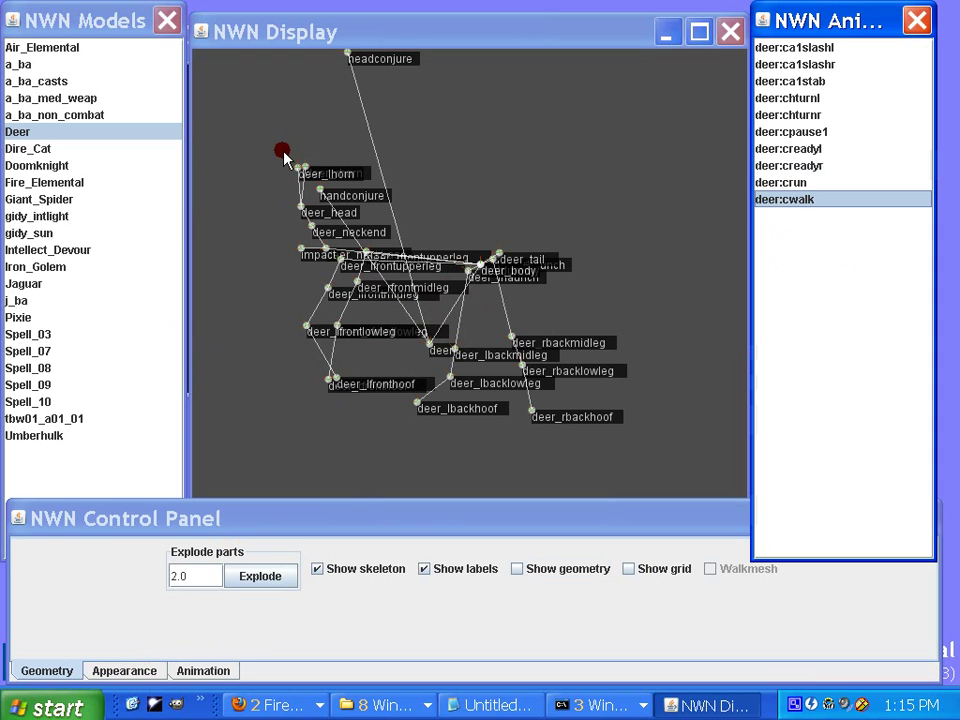
Load the Dire_Cat model, disable its reflection map, and play dire_cat:cwalk
left_click(210, 668)
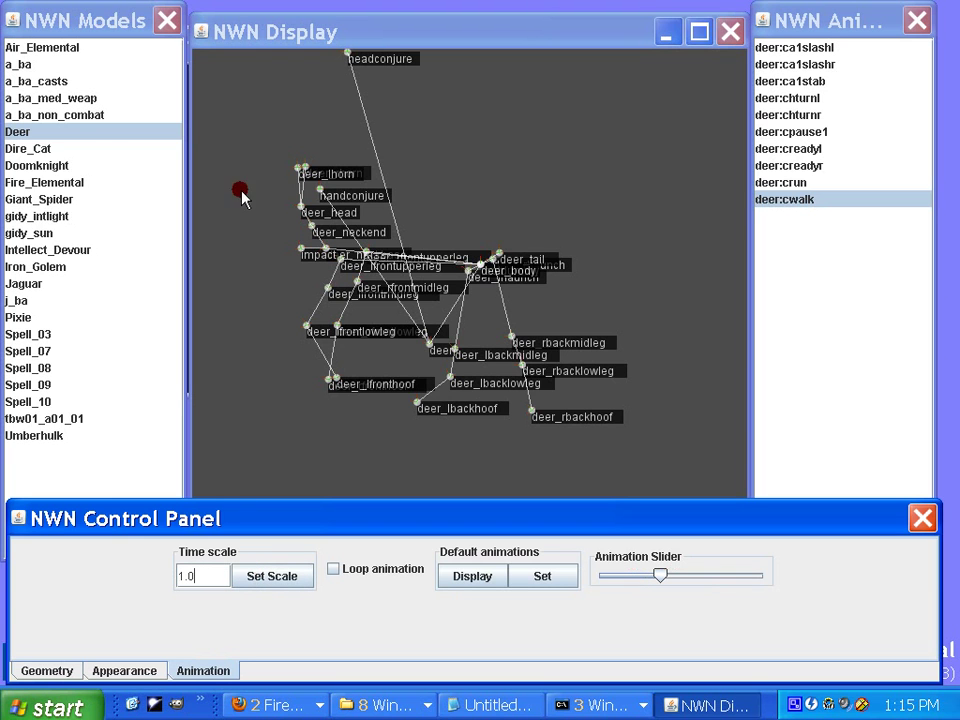
left_click(41, 149)
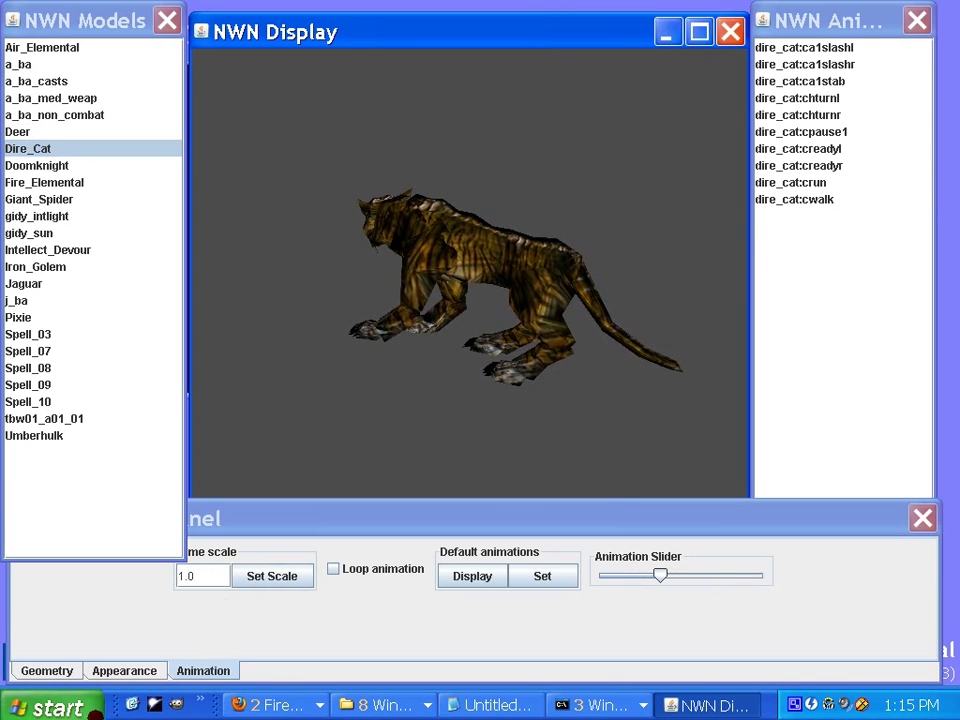
left_click(50, 670)
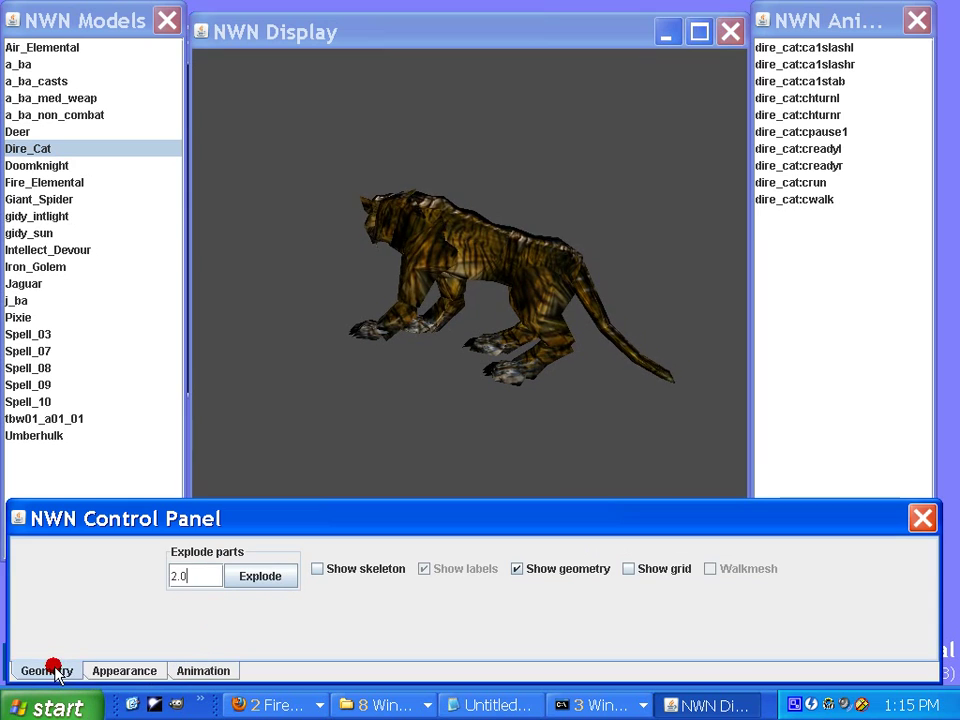
left_click(126, 670)
left_click(330, 586)
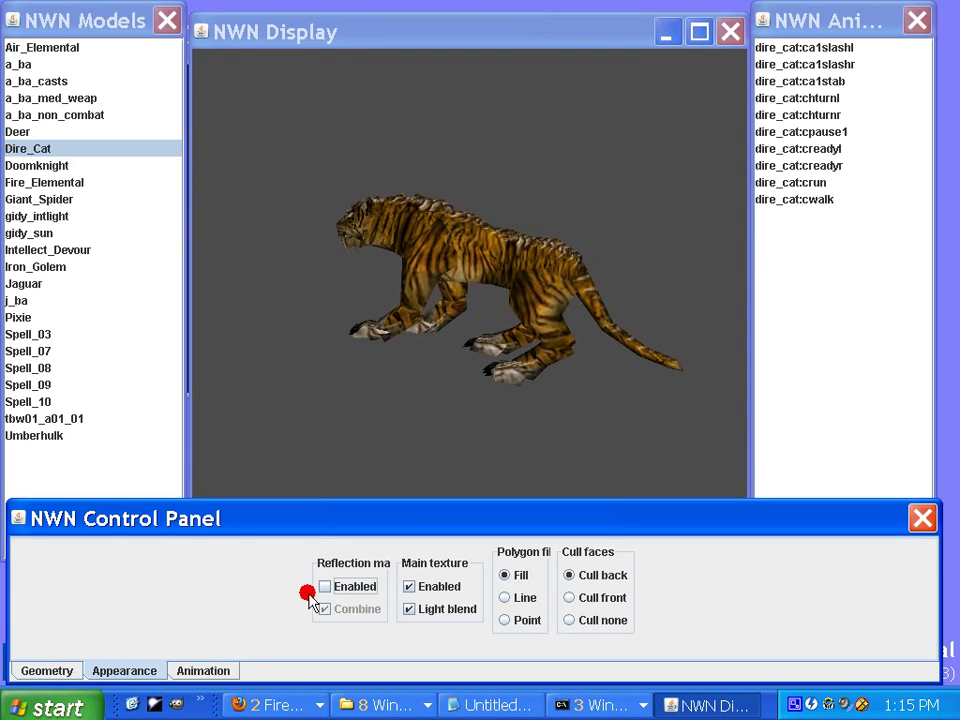
left_click(378, 425)
left_click(797, 200)
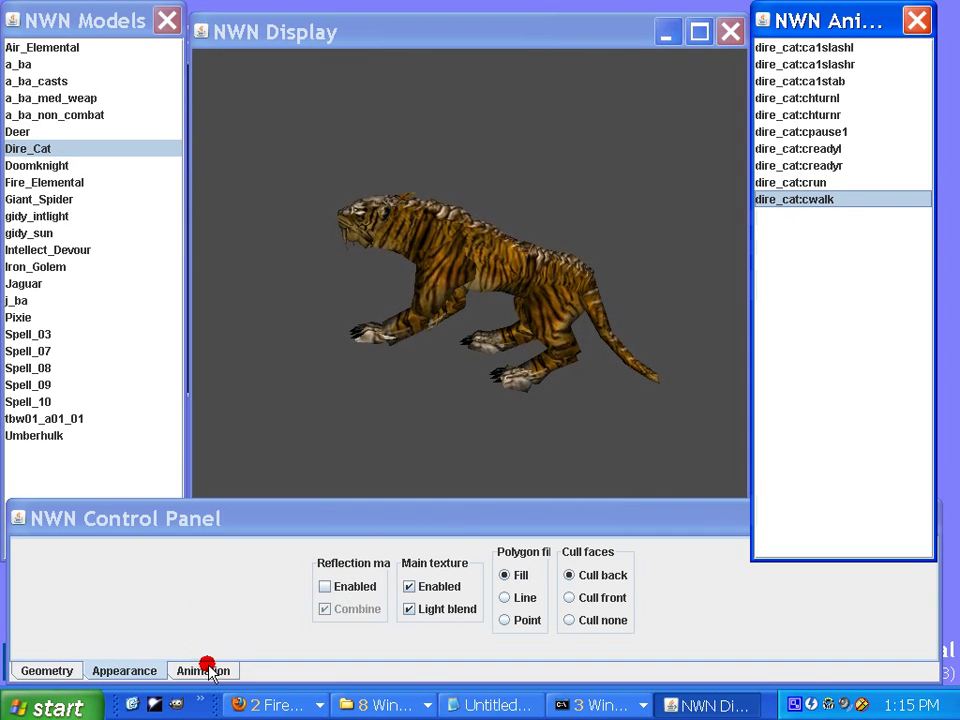
Show the Dire_Cat's labelled skeleton, explode its parts, and hide the mesh
left_click(48, 672)
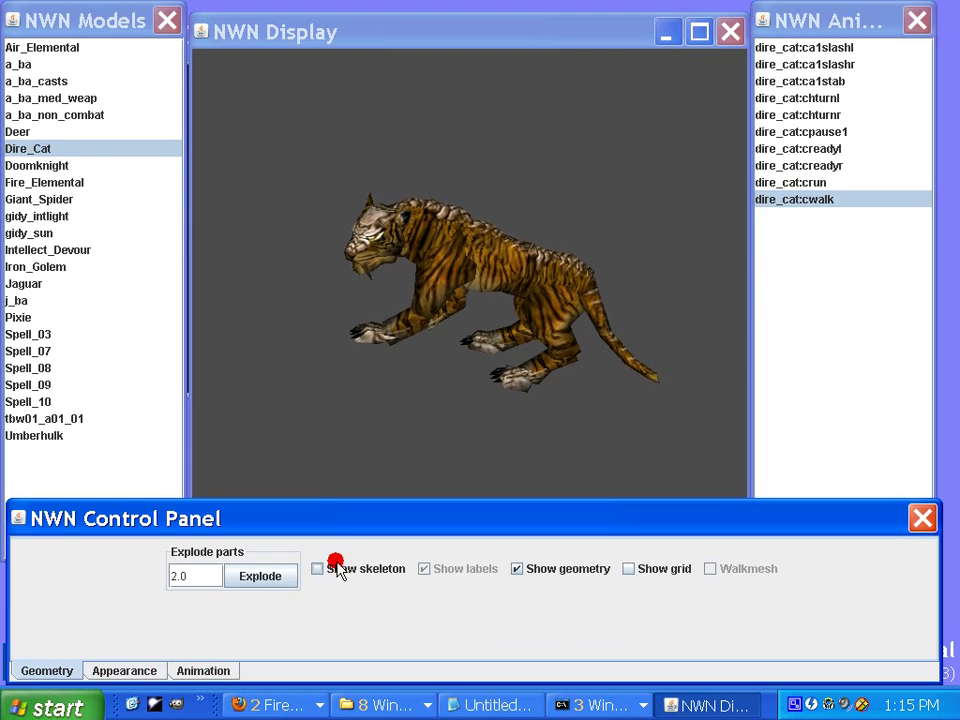
left_click(341, 569)
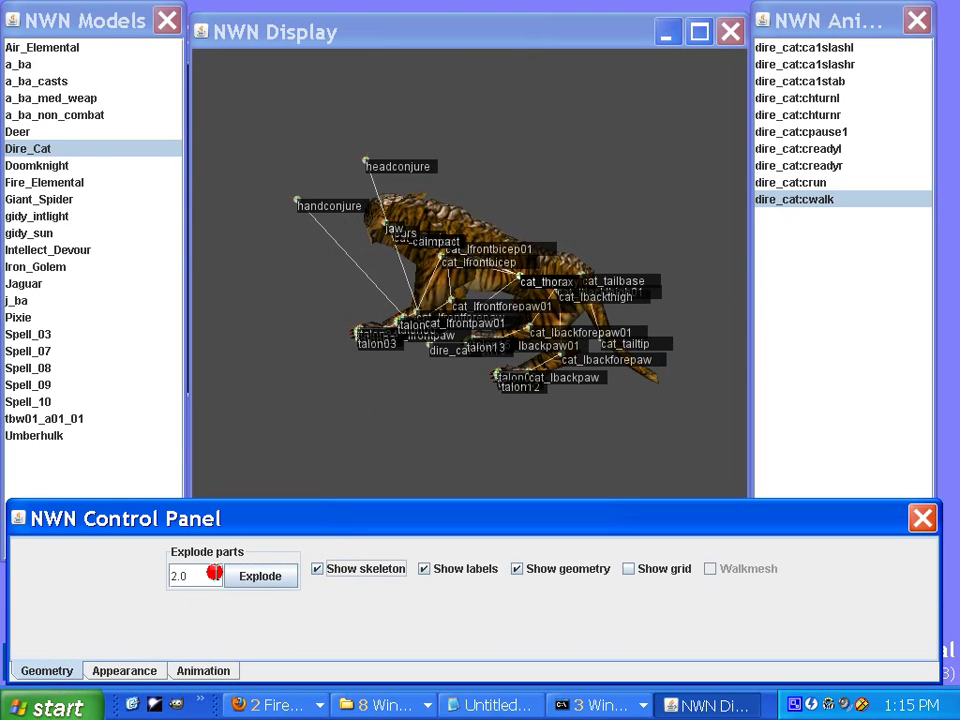
left_click(264, 578)
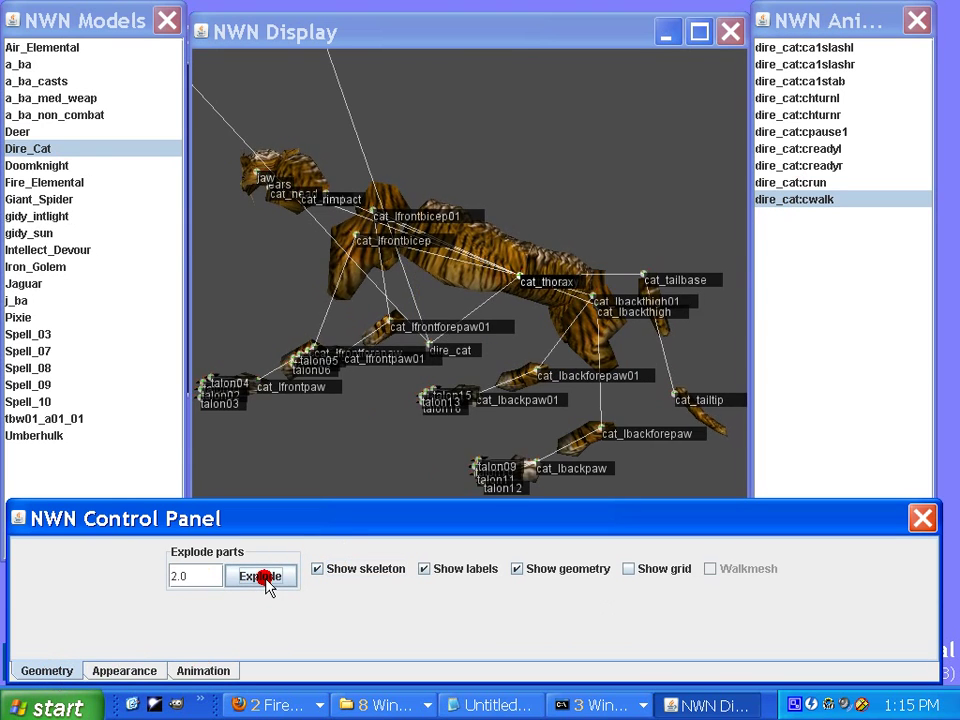
left_click_drag(401, 418, 452, 416)
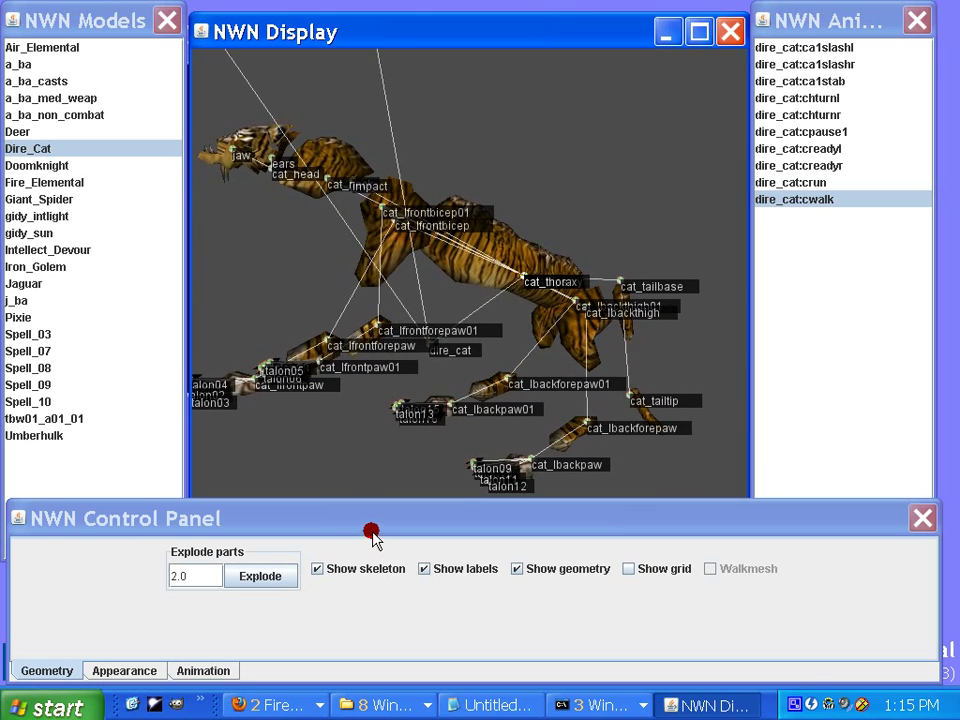
left_click(544, 570)
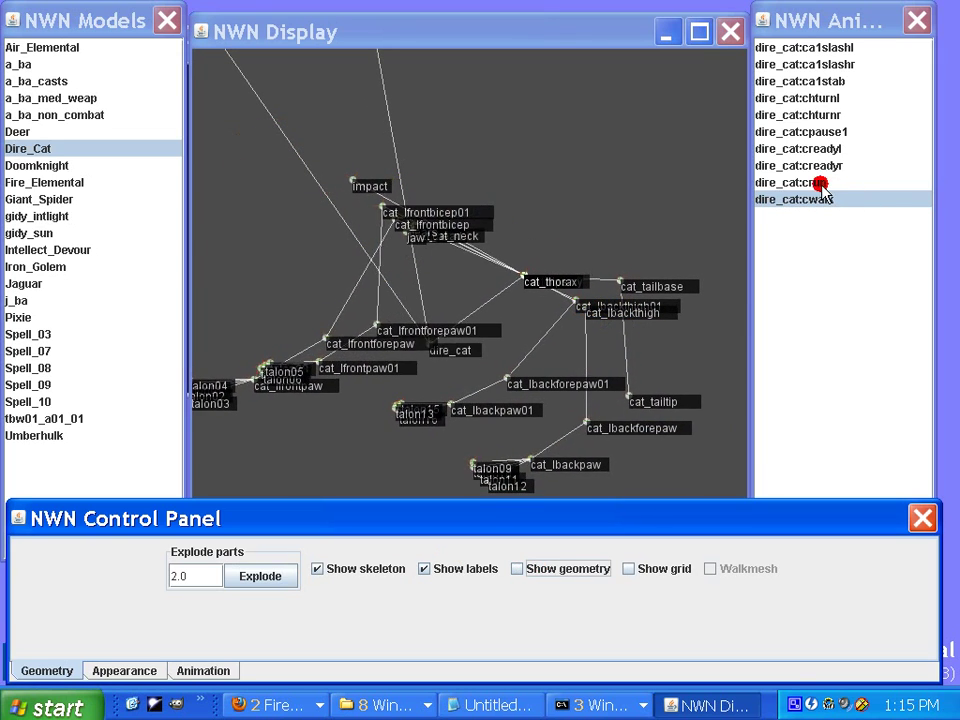
Cycle the skeleton through dire_cat crun, cwalk, creadyr, creadyl and cpause1
left_click(788, 183)
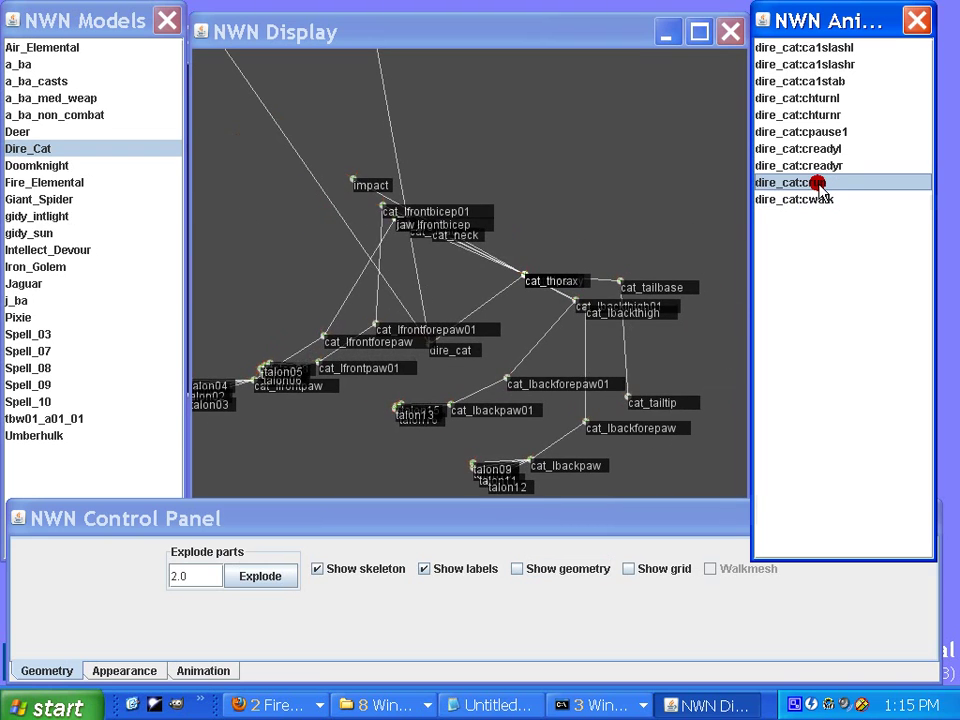
left_click(818, 199)
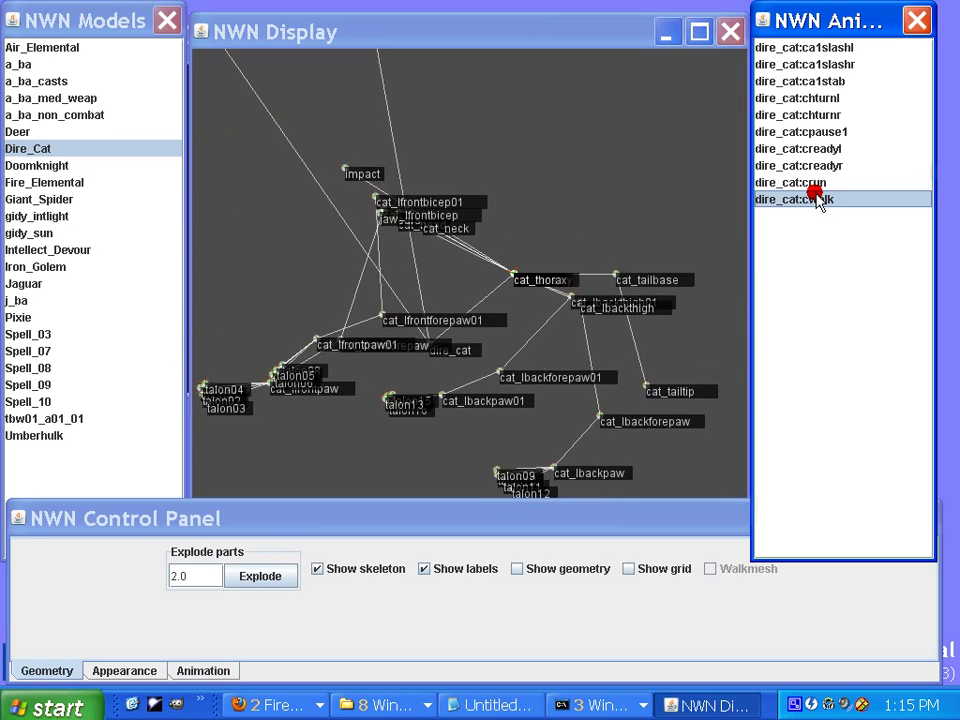
left_click(816, 166)
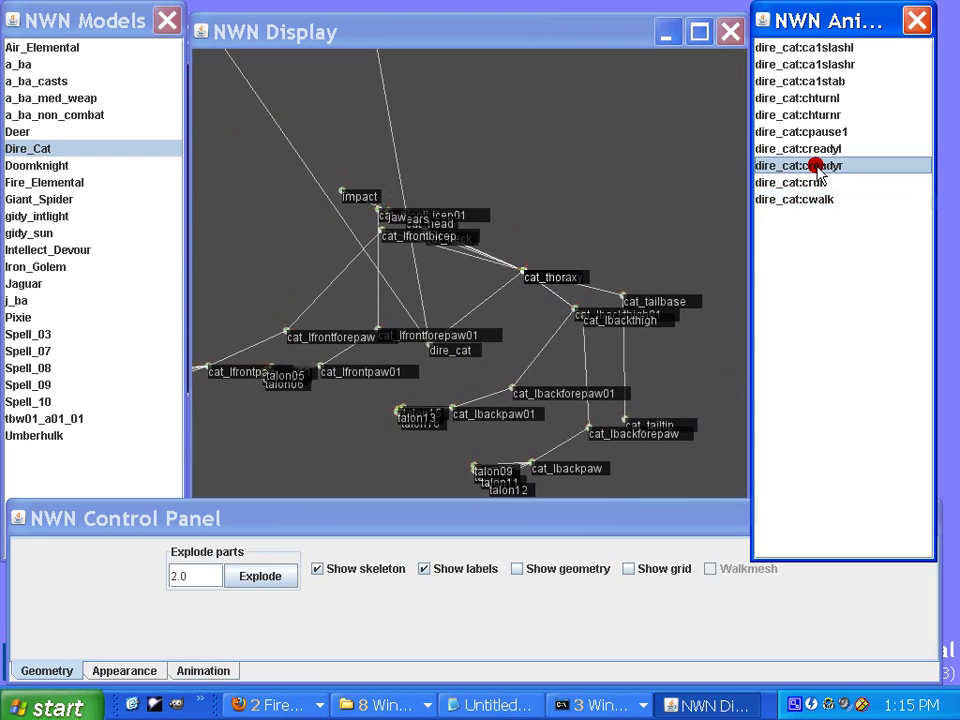
left_click(816, 148)
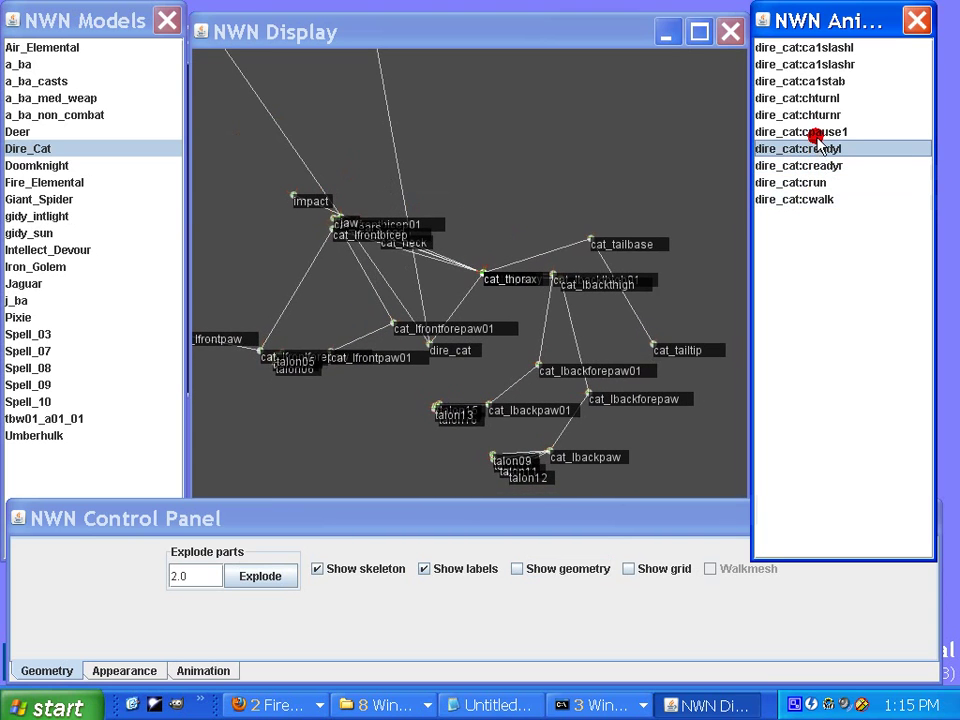
left_click(815, 132)
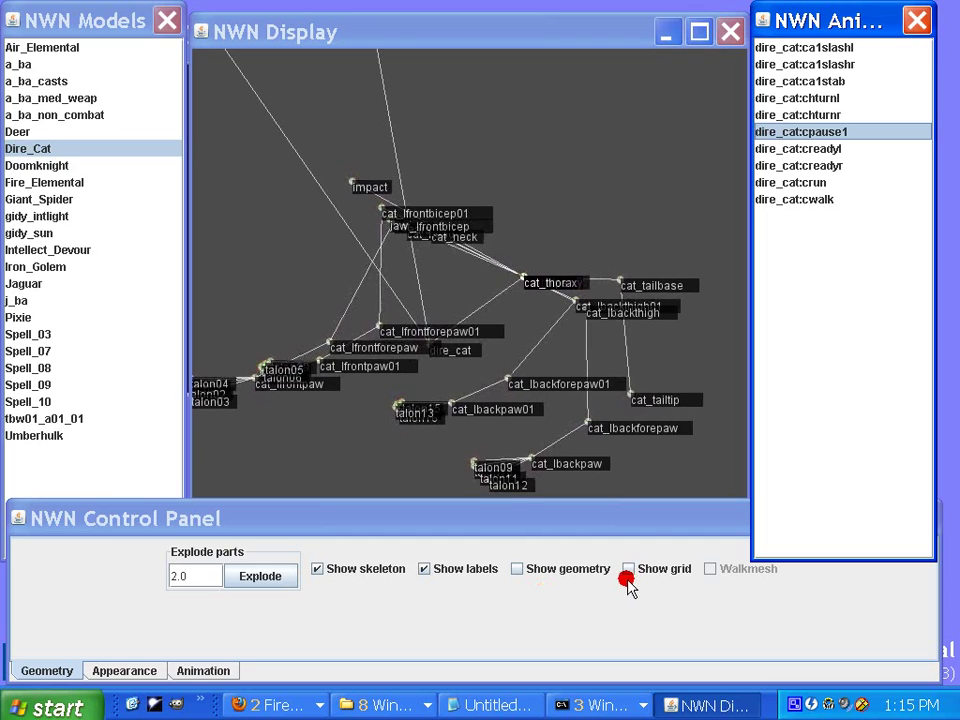
Turn on the ground grid under the Dire_Cat skeleton and orbit the view around it
left_click(632, 569)
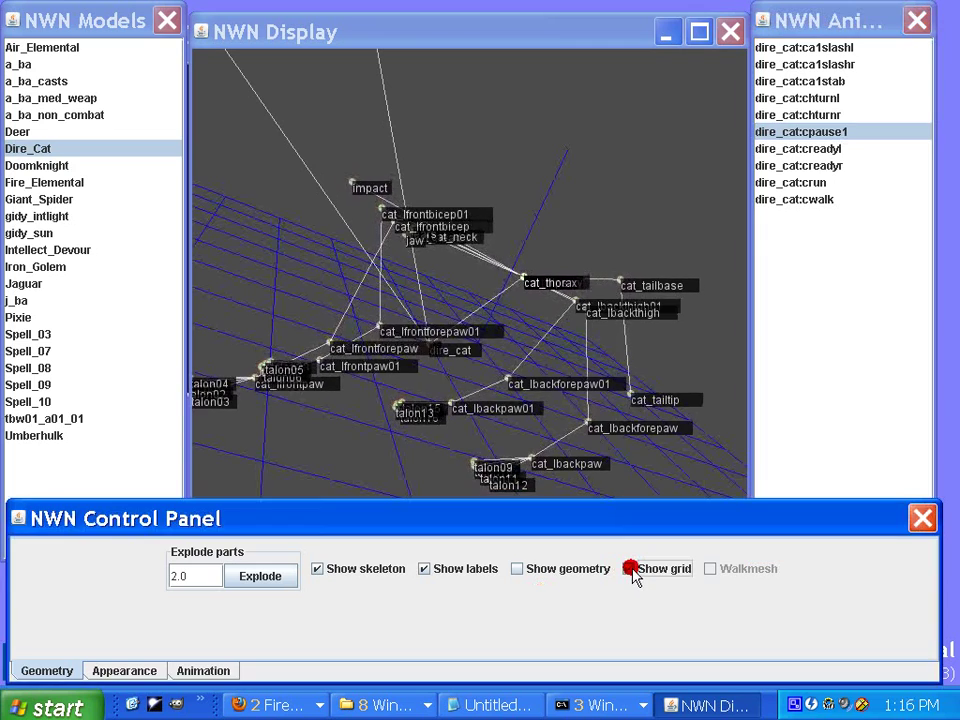
left_click_drag(579, 396, 332, 340)
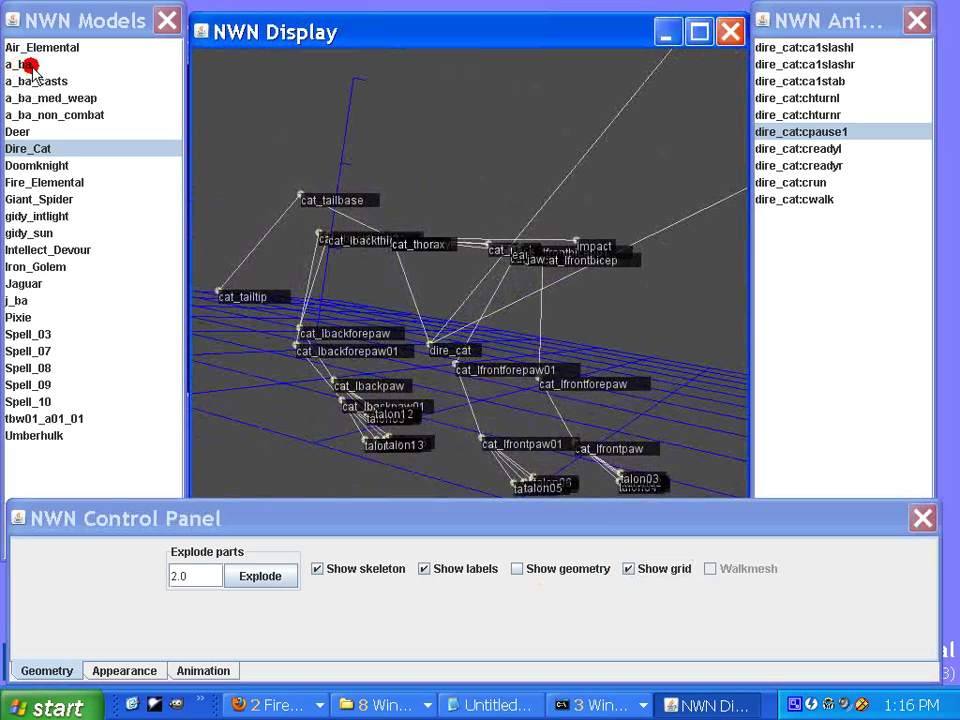
Load the a_ba model and preview a_ba_med_weap kdfntps and nwcloseh
left_click(27, 65)
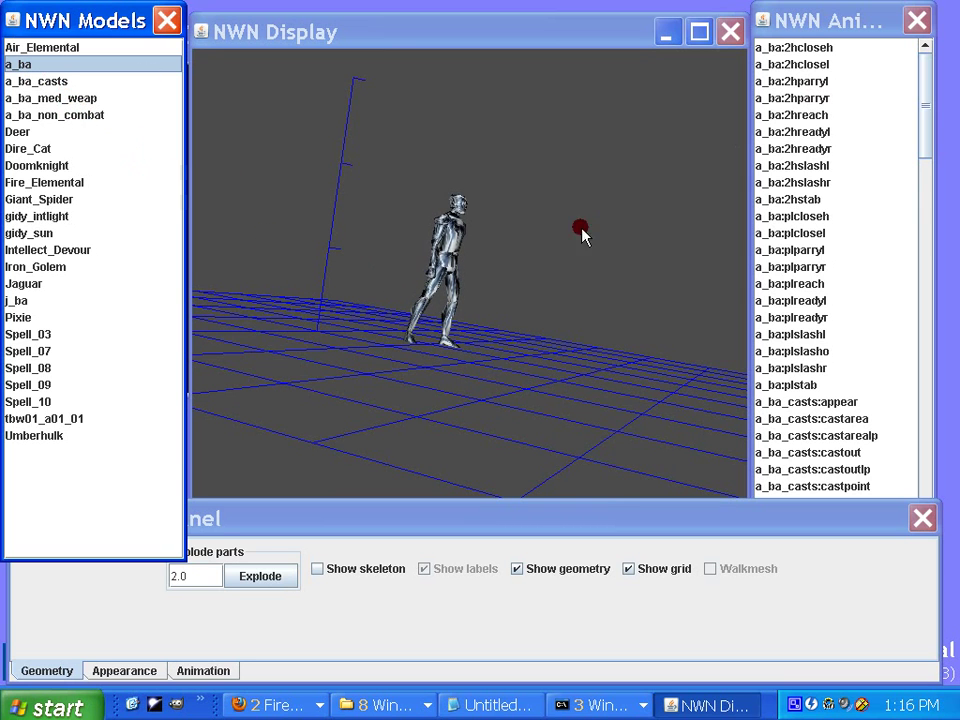
left_click_drag(925, 122, 879, 340)
left_click(857, 328)
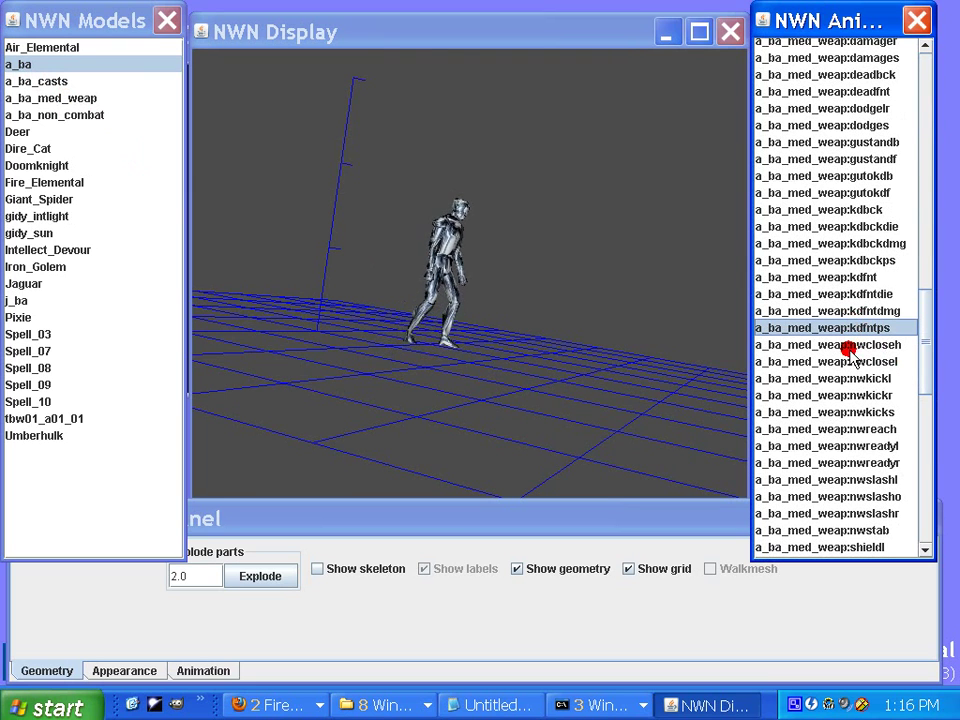
left_click(849, 345)
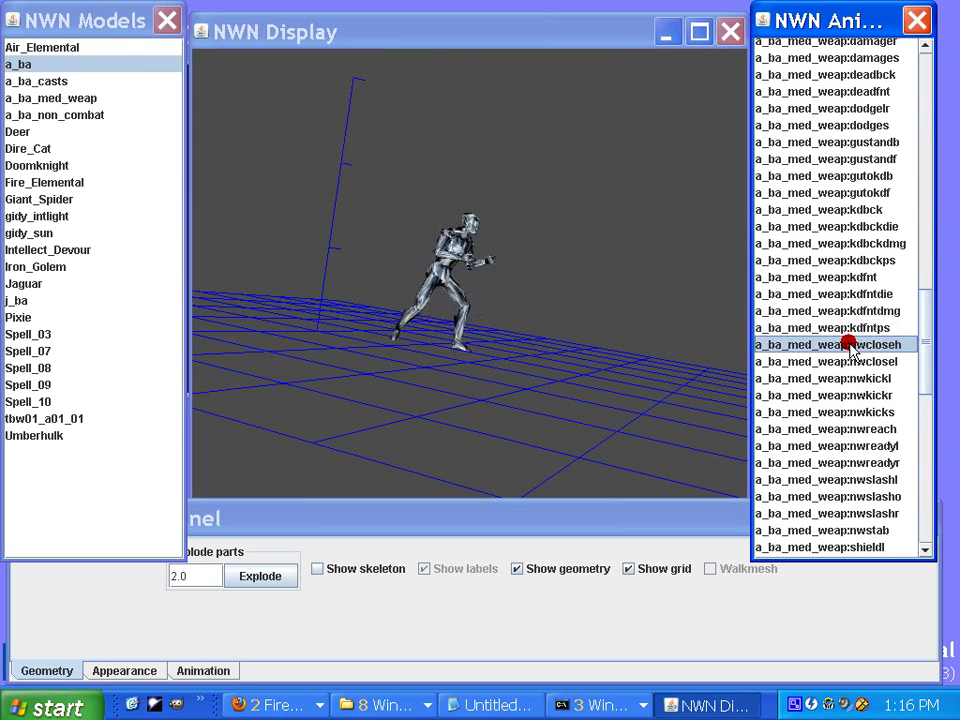
Preview a_ba_med_weap nwkickl, nwkickr, nwkicks, nwreadyl, nwreadyr and nwslashl
left_click(851, 379)
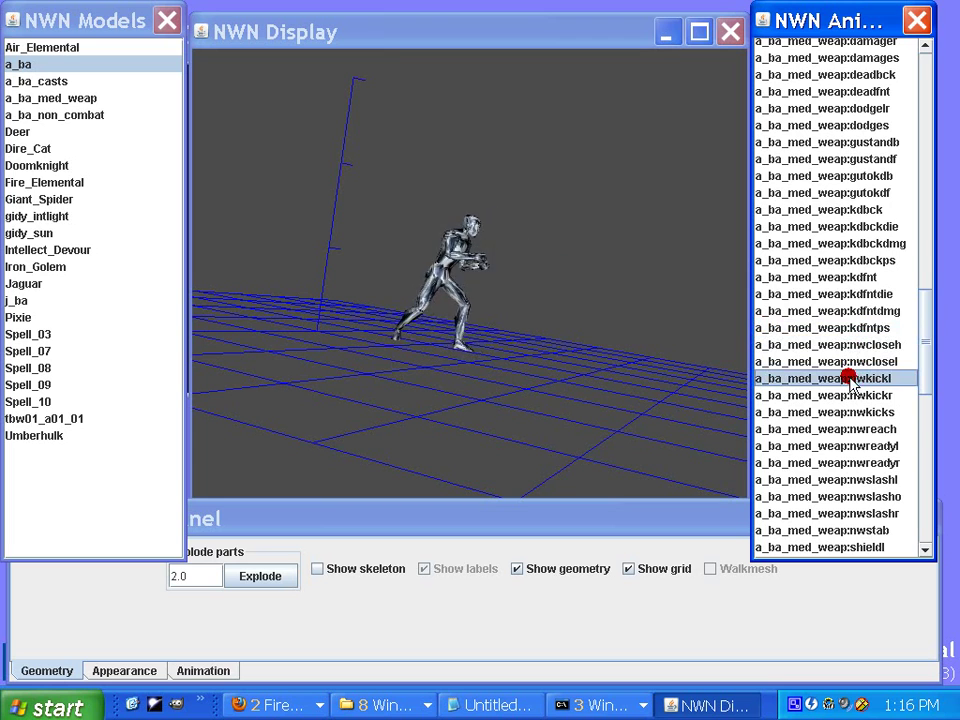
left_click(849, 396)
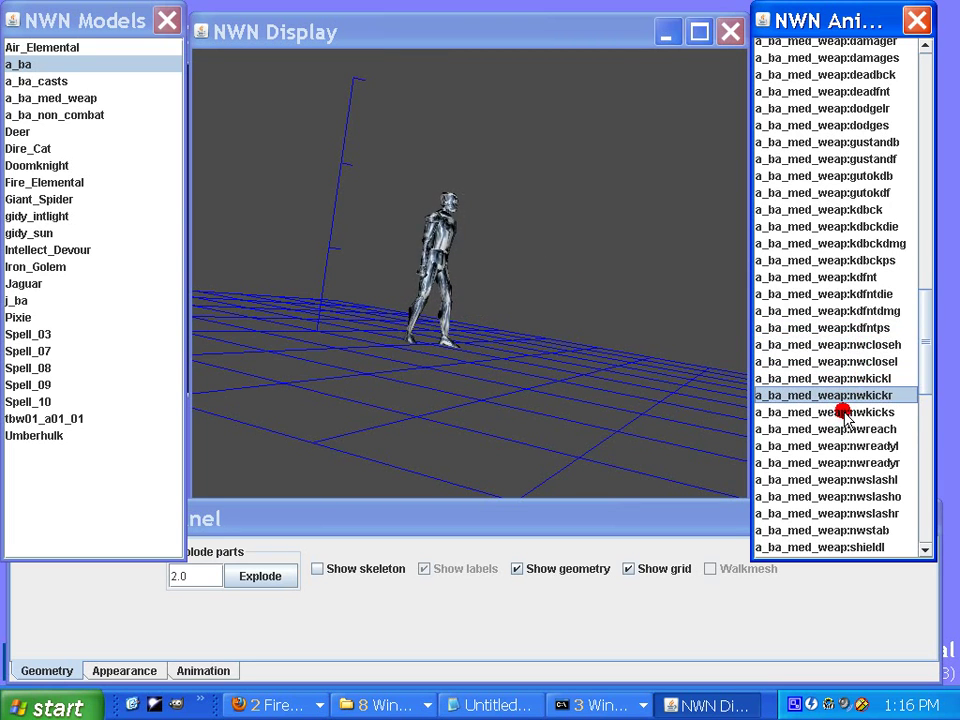
left_click(845, 413)
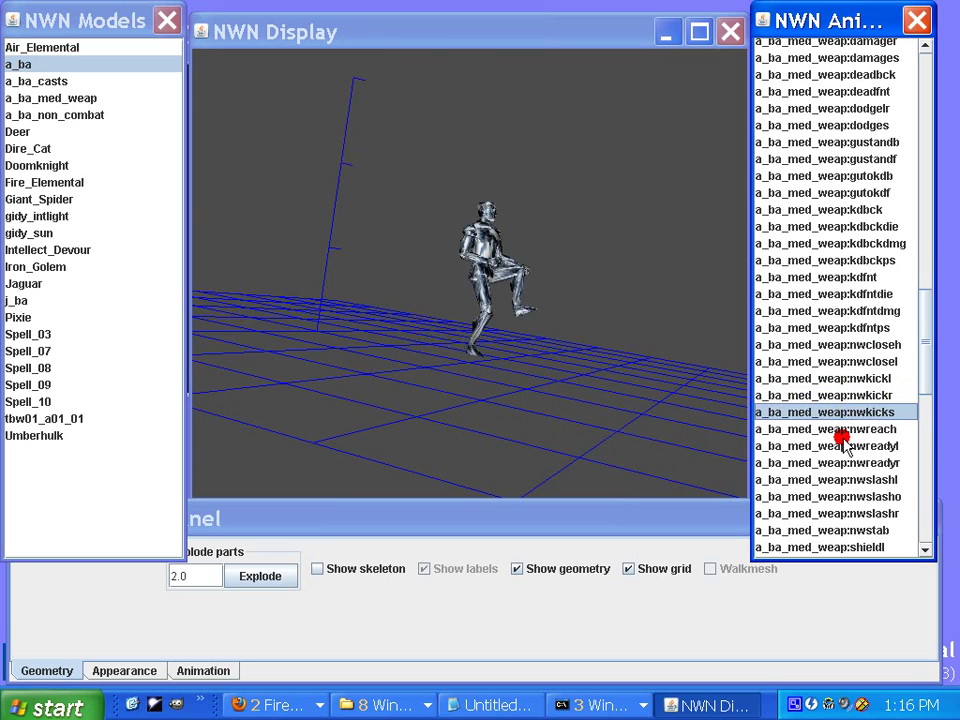
left_click(843, 445)
left_click(843, 463)
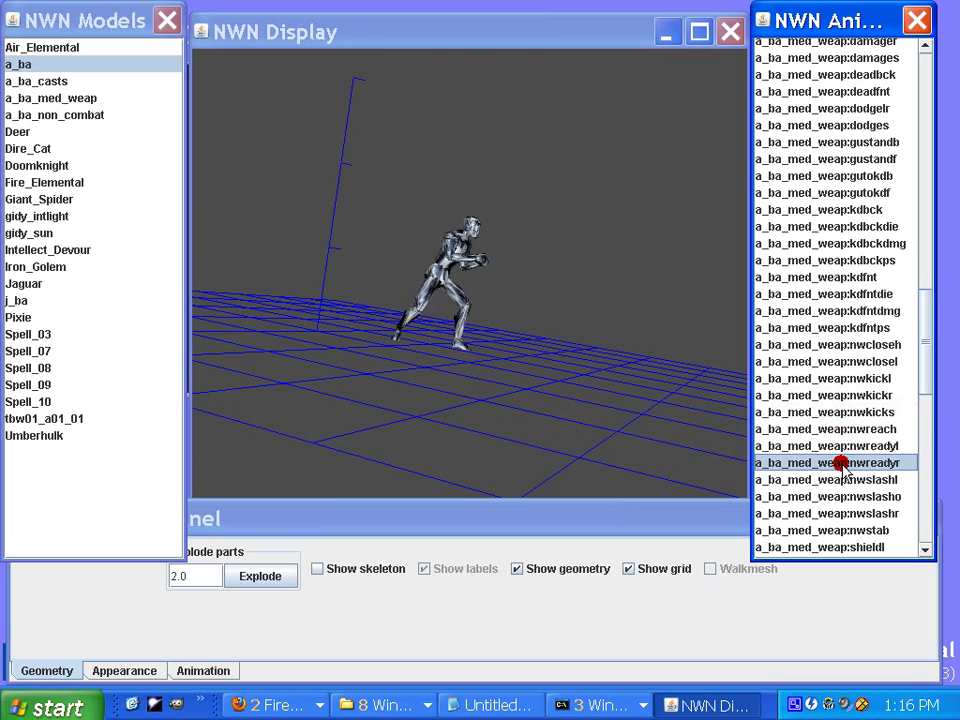
left_click(836, 481)
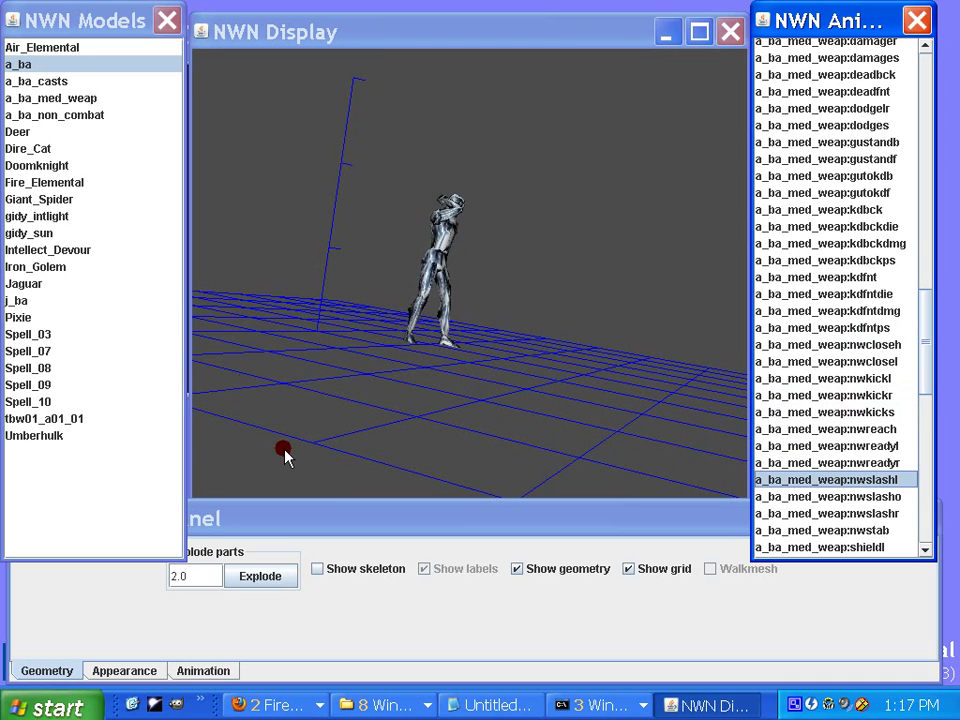
Load tile tbw01_a01_01 with labelled skeleton nodes and orbit to reveal its stone wall
left_click(52, 419)
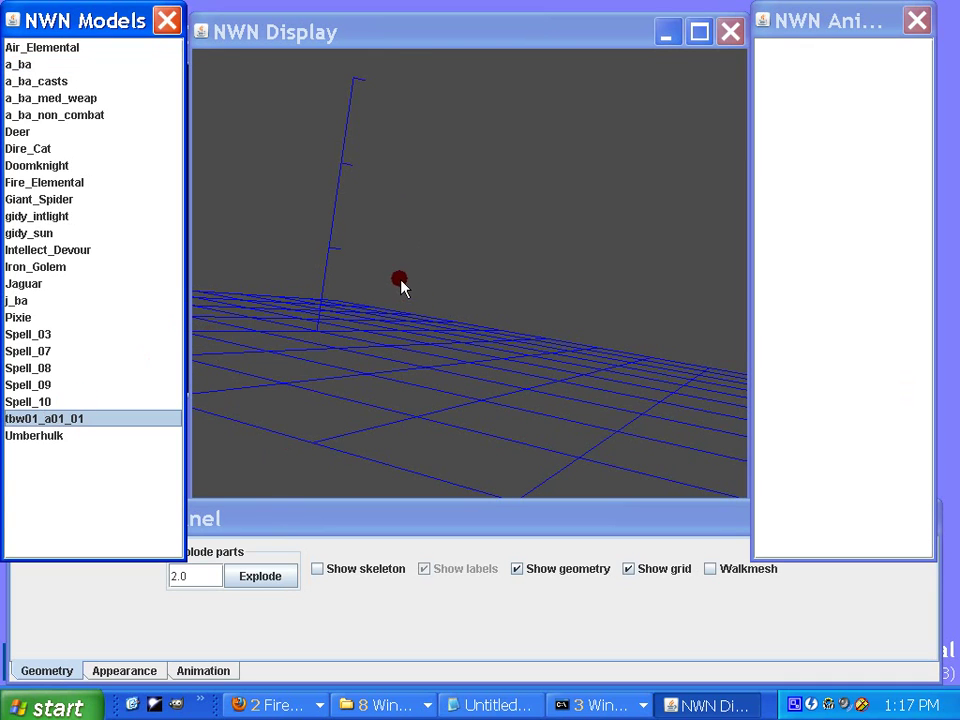
left_click(390, 48)
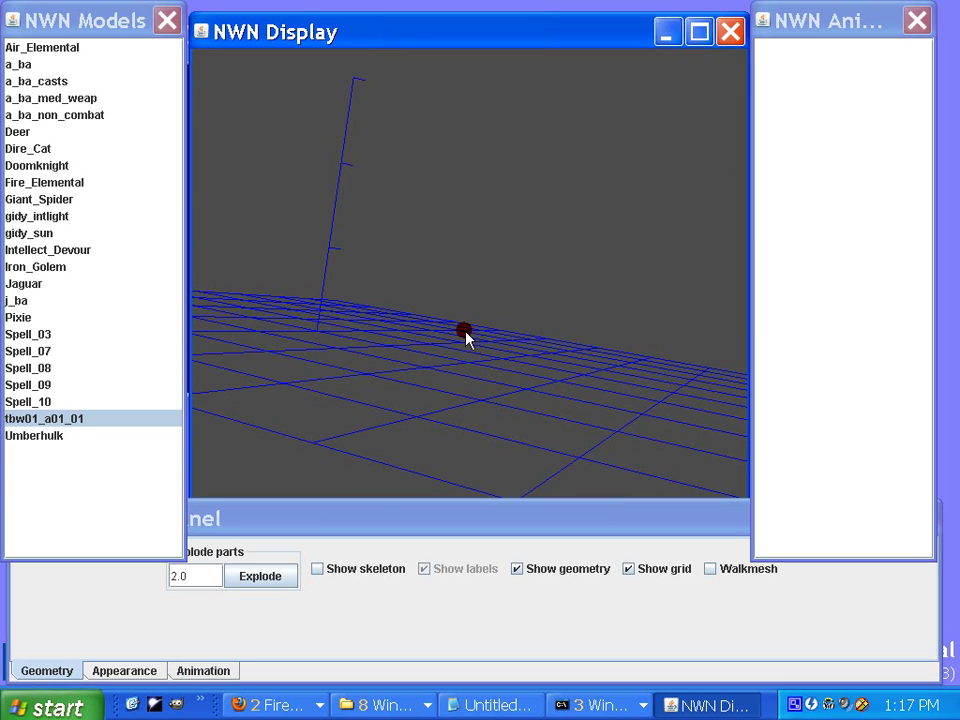
left_click(342, 569)
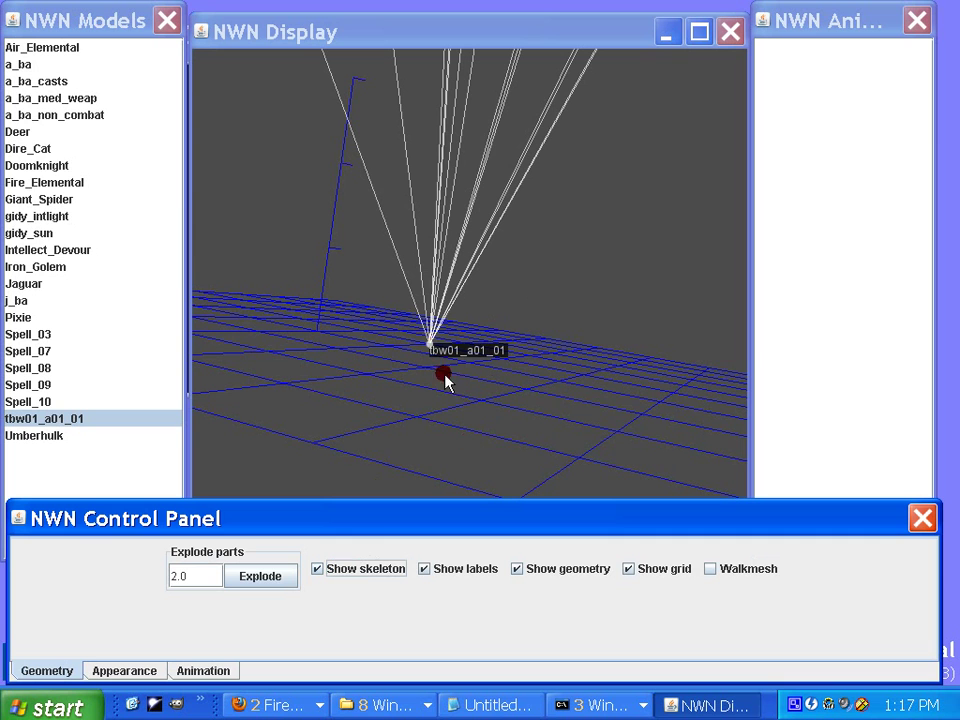
mouse_move(478, 162)
left_mouse_down()
mouse_move(467, 96)
mouse_move(429, 446)
mouse_move(484, 94)
mouse_move(470, 279)
left_mouse_up()
left_click_drag(425, 240, 410, 271)
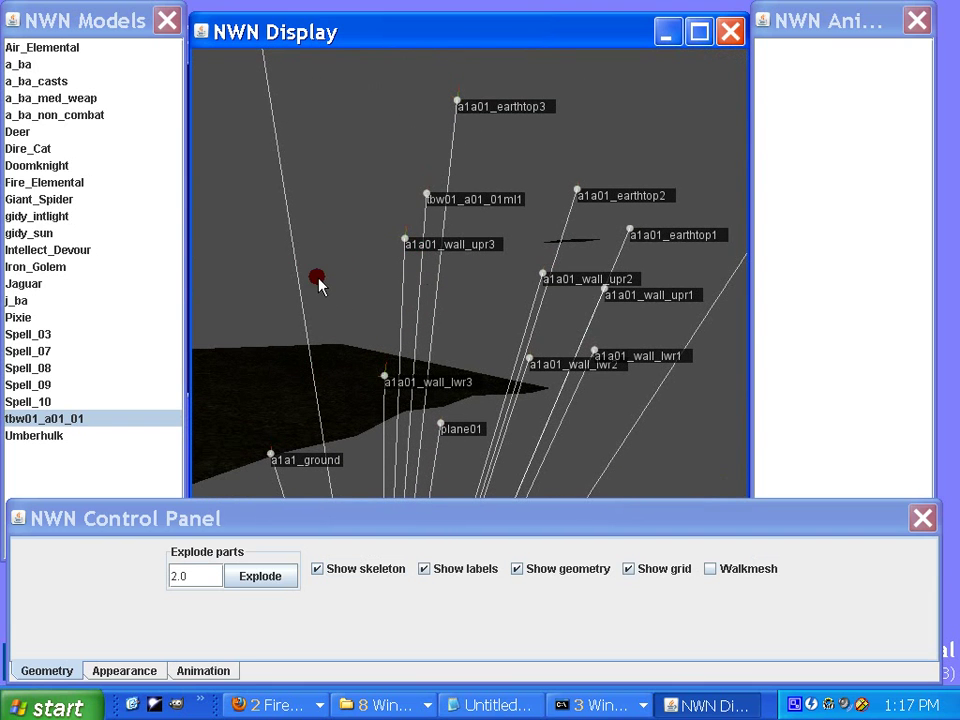
mouse_move(325, 328)
left_mouse_down()
mouse_move(422, 321)
mouse_move(448, 328)
mouse_move(445, 355)
mouse_move(436, 298)
mouse_move(476, 306)
mouse_move(490, 321)
mouse_move(460, 520)
left_mouse_up()
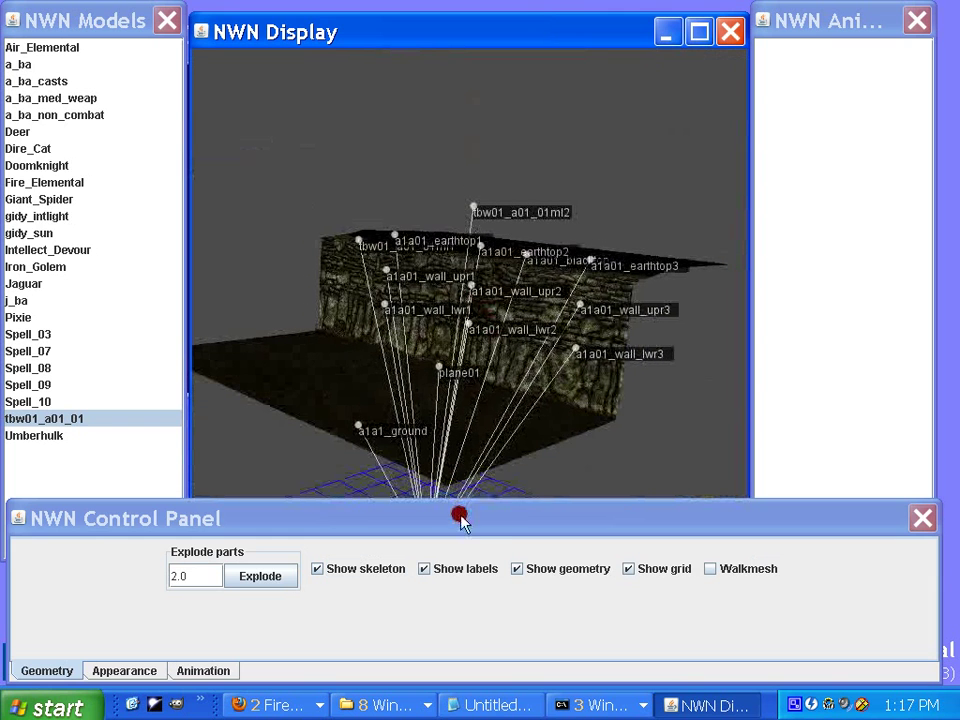
Hide the part labels and skeleton lines on the tbw01_a01_01 tile, viewing the wall from higher
left_click(457, 572)
left_click(383, 569)
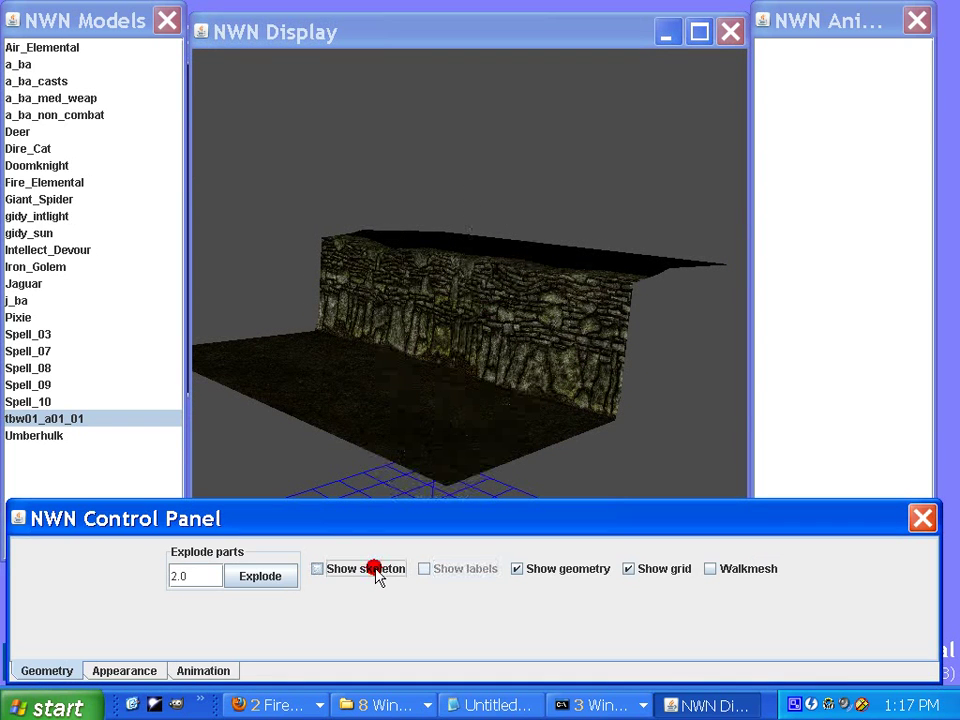
left_click_drag(461, 424, 439, 446)
Briefly show the ground grid and walkmesh triangles, then turn both overlays off
left_click(645, 580)
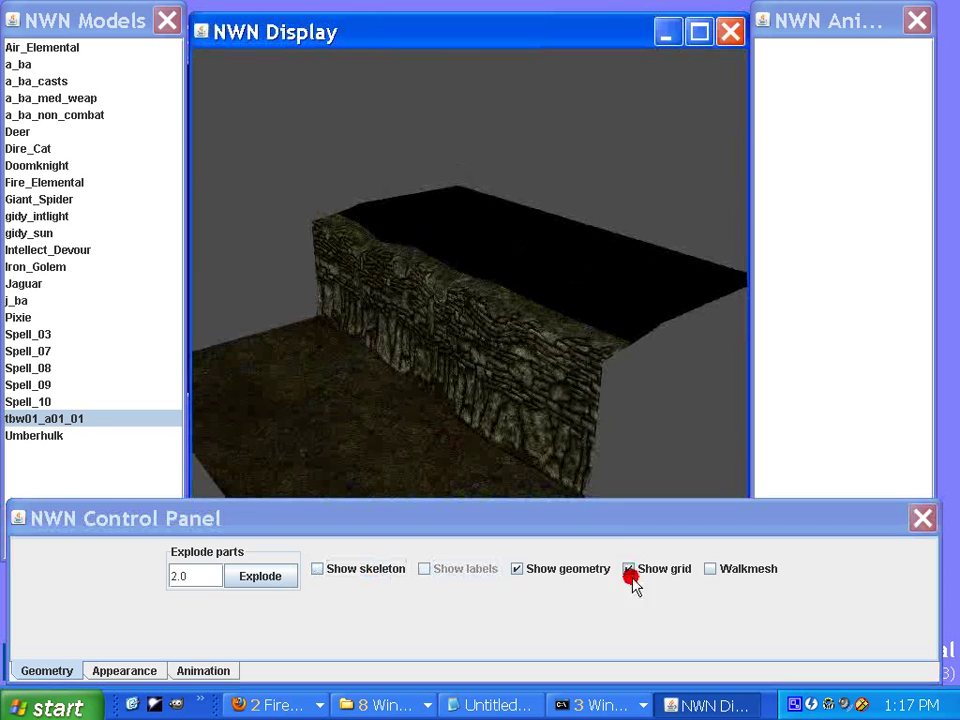
left_click(720, 572)
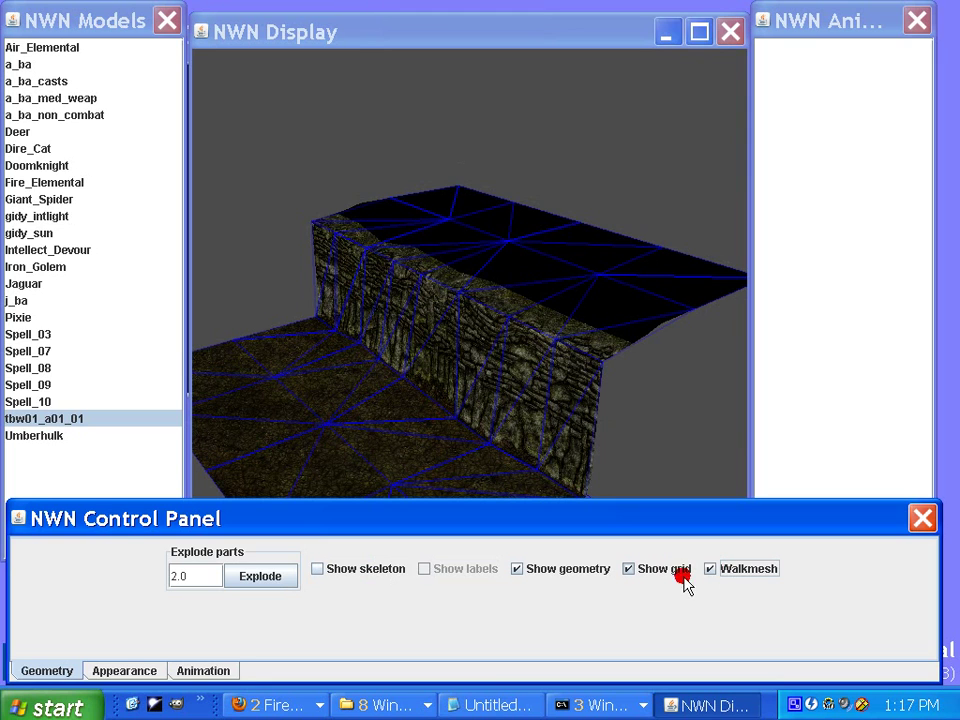
left_click(726, 569)
left_click(656, 566)
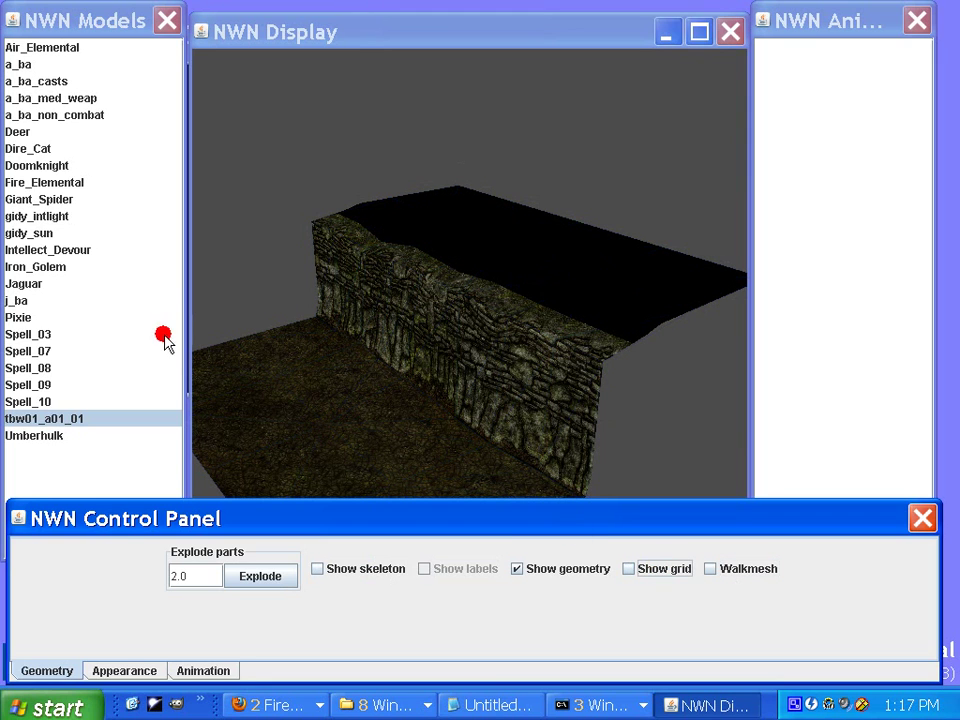
Load Spell_03, Spell_07, Spell_08 and Spell_09 in turn, then show Spell_09's skeleton lines
left_click(33, 336)
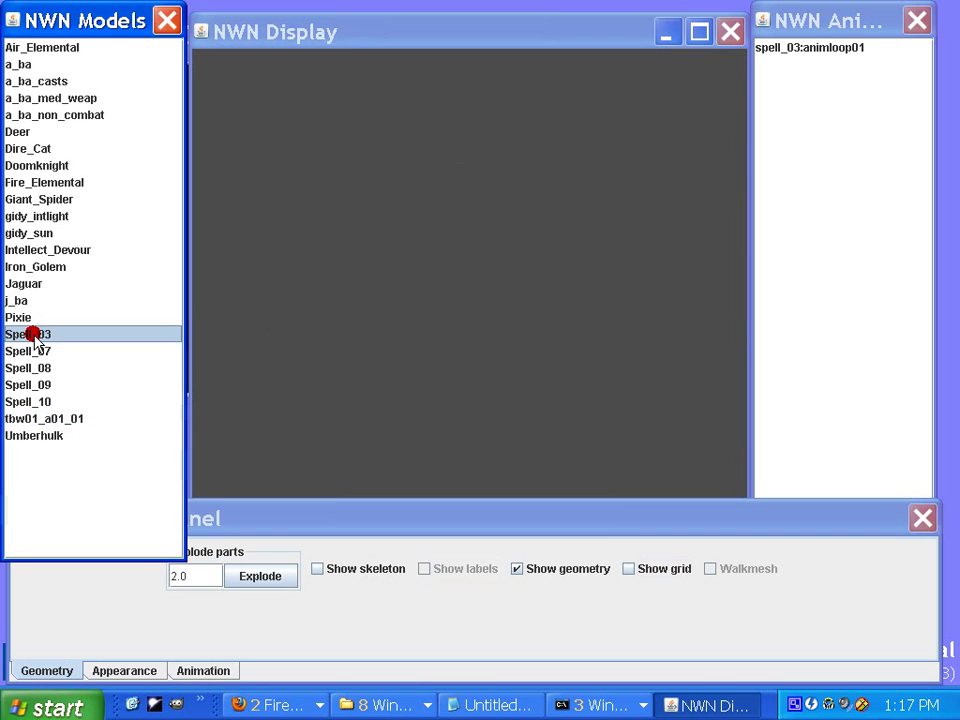
left_click(421, 265)
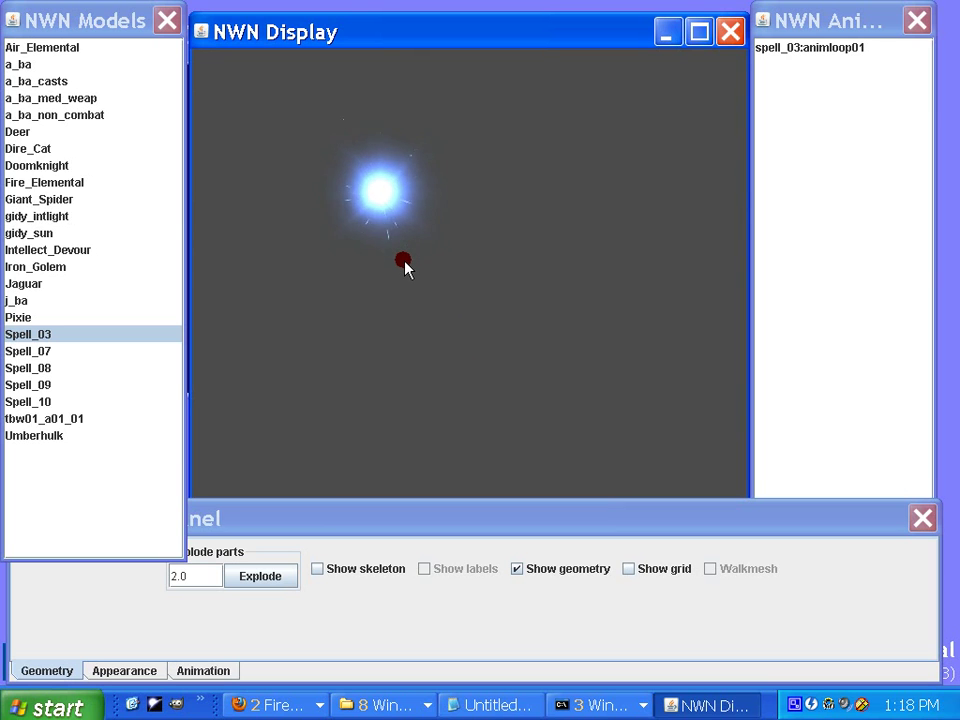
left_click(24, 351)
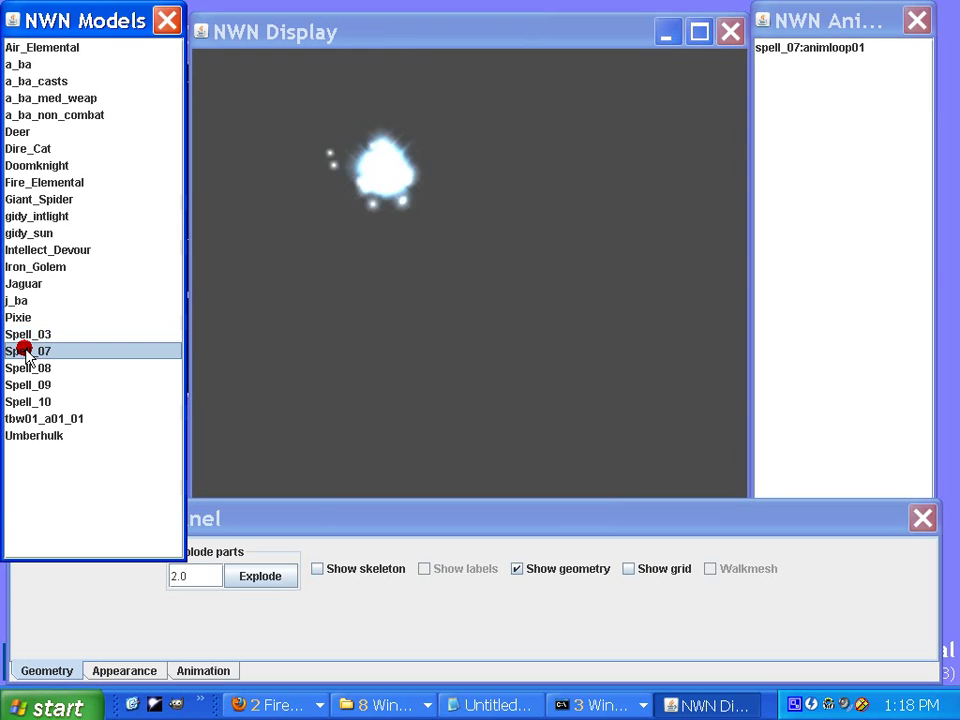
left_click(34, 368)
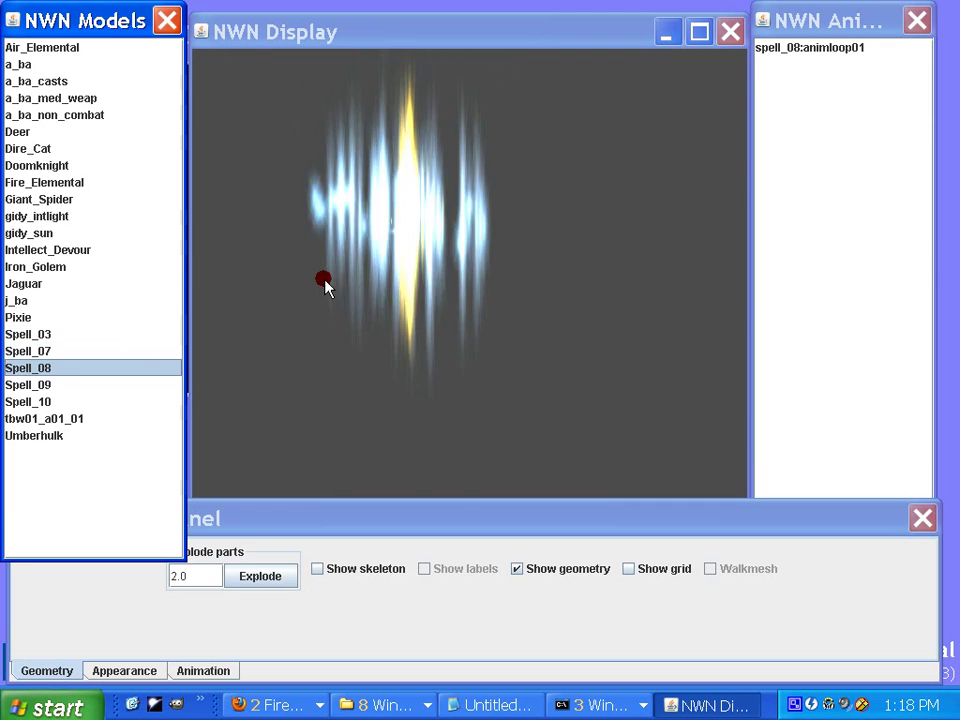
left_click(38, 385)
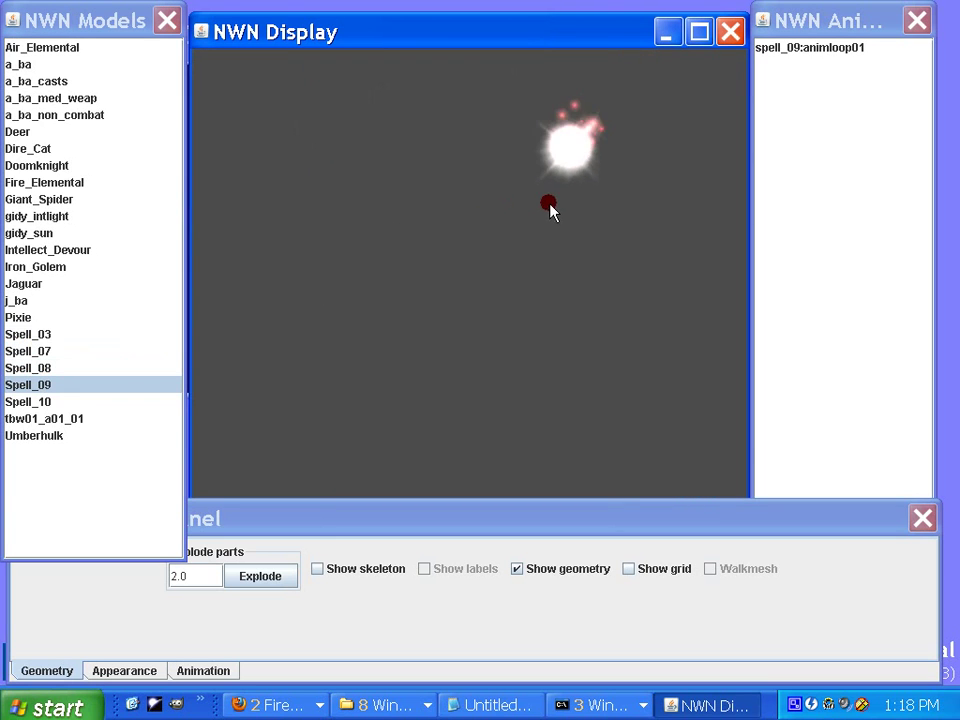
left_click(345, 566)
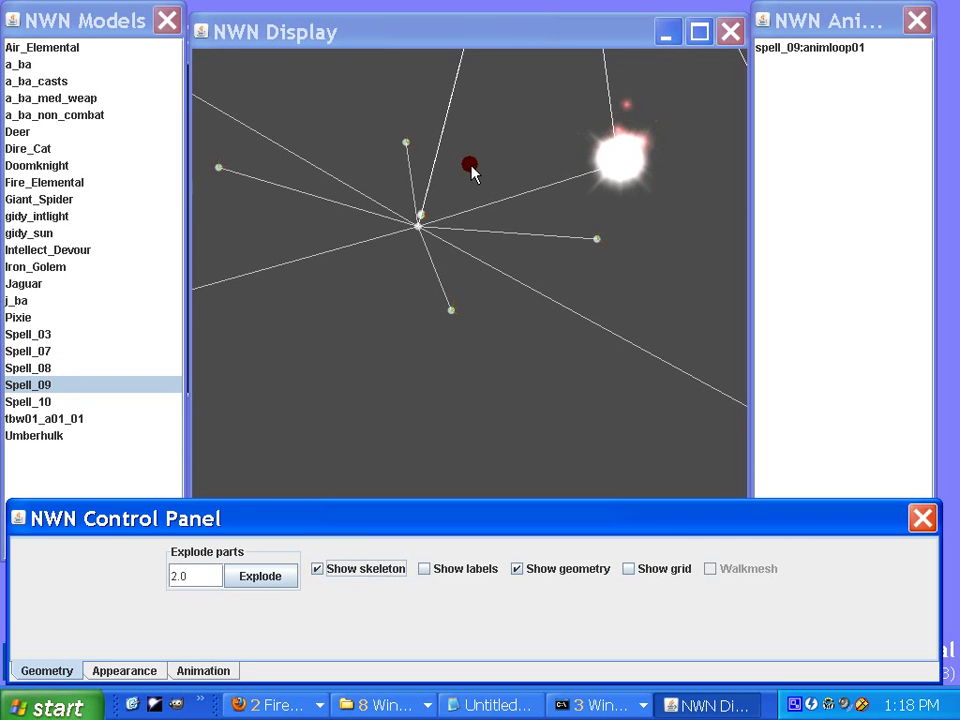
Tilt Spell_09's skeleton, play its animloop01, check the console, then load Spell_10
mouse_move(448, 107)
left_mouse_down()
mouse_move(418, 377)
mouse_move(432, 298)
mouse_move(441, 369)
mouse_move(454, 364)
mouse_move(429, 369)
mouse_move(489, 274)
mouse_move(485, 243)
left_mouse_up()
left_click(795, 50)
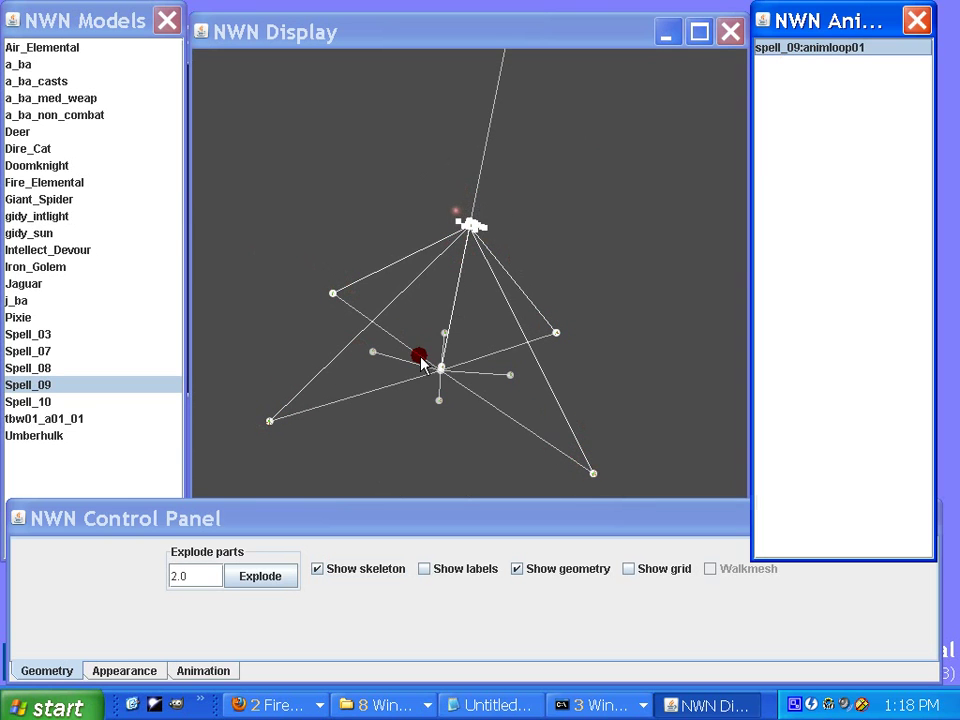
left_click_drag(318, 40, 491, 40)
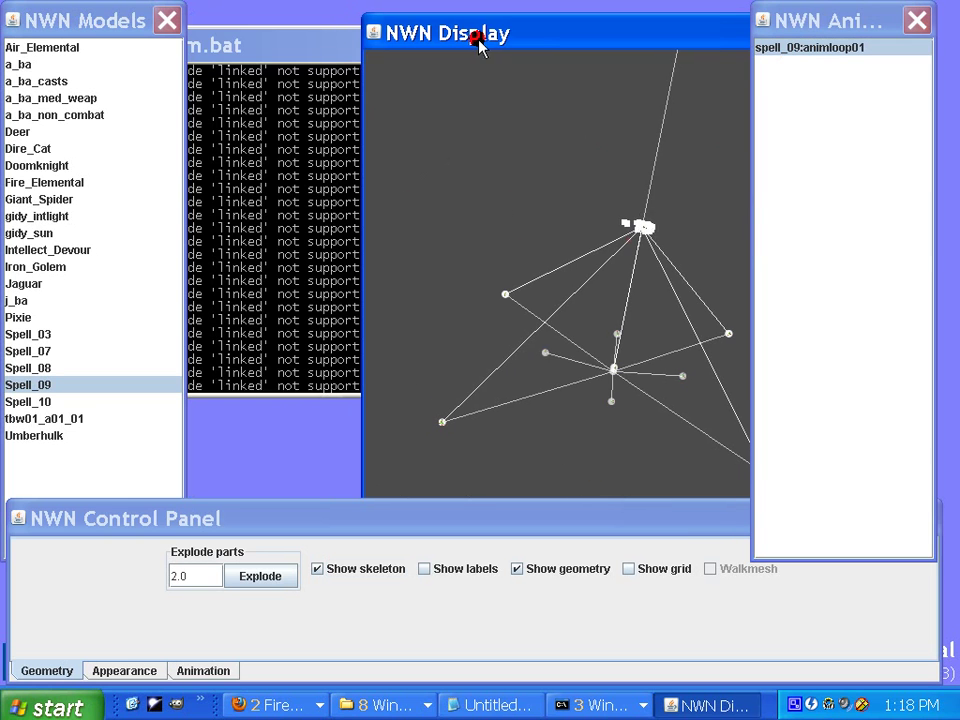
left_click(315, 51)
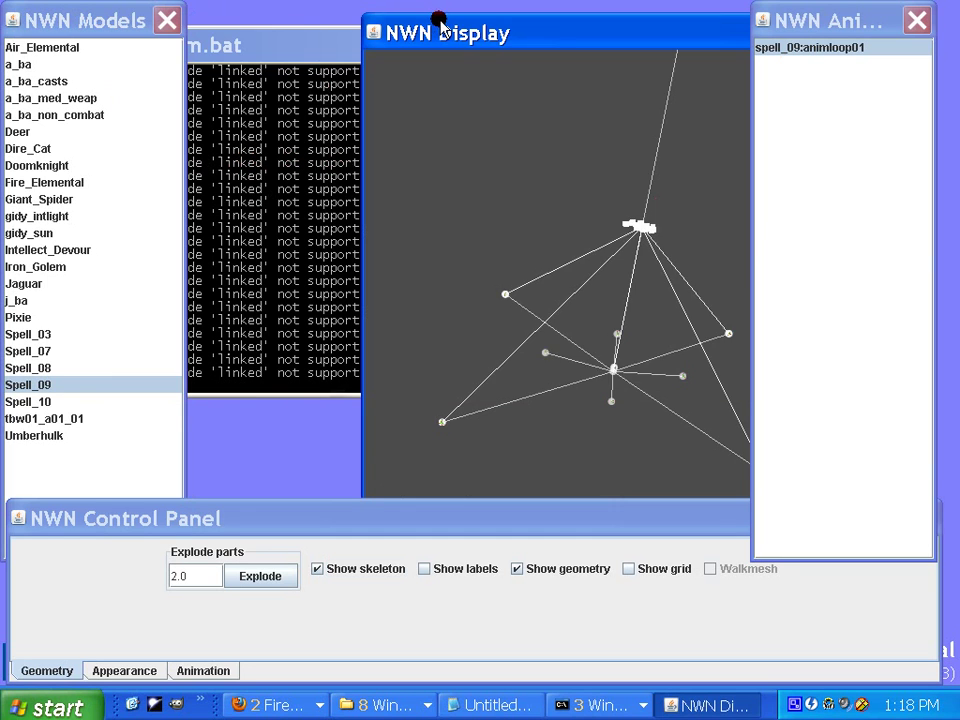
left_click_drag(443, 20, 268, 15)
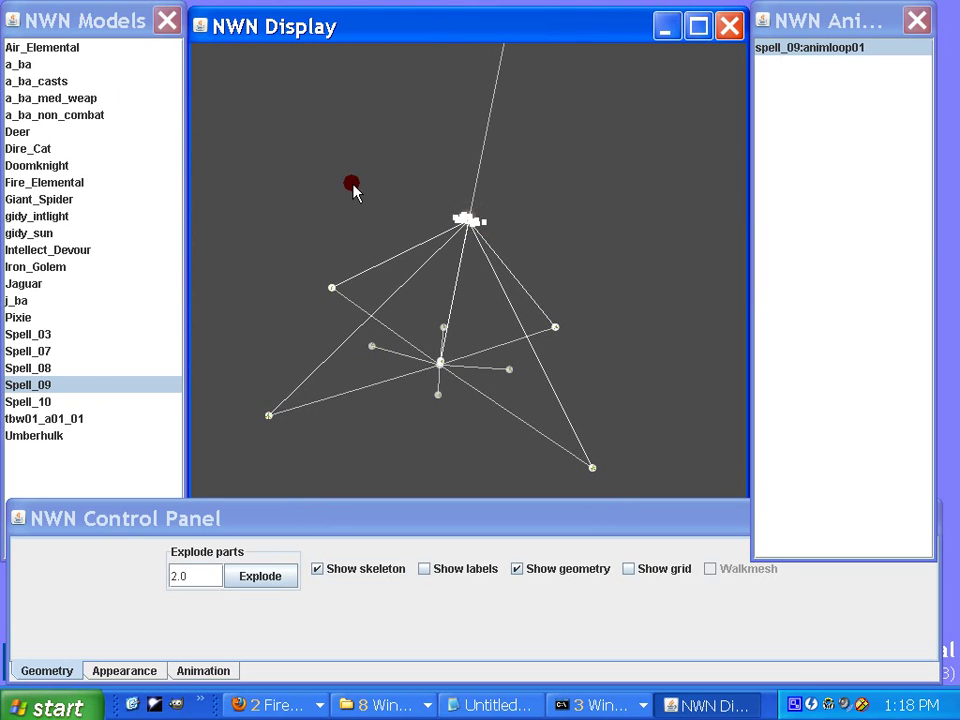
left_click(38, 402)
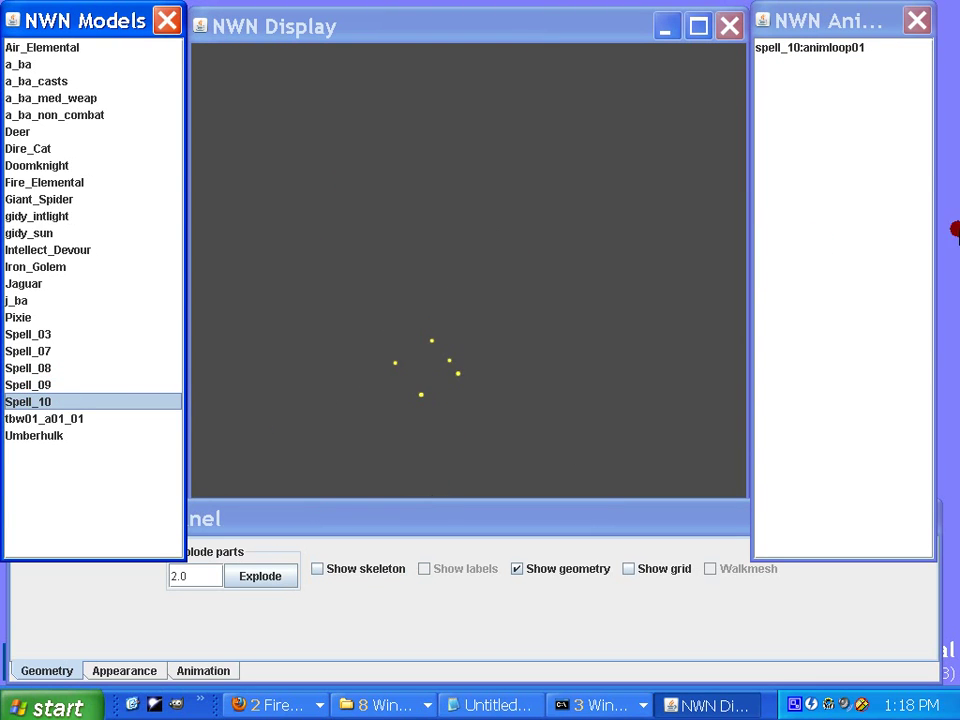
Turn on Loop animation, replay Spell_10's animloop01 and scrub partway through its particles
left_click(826, 48)
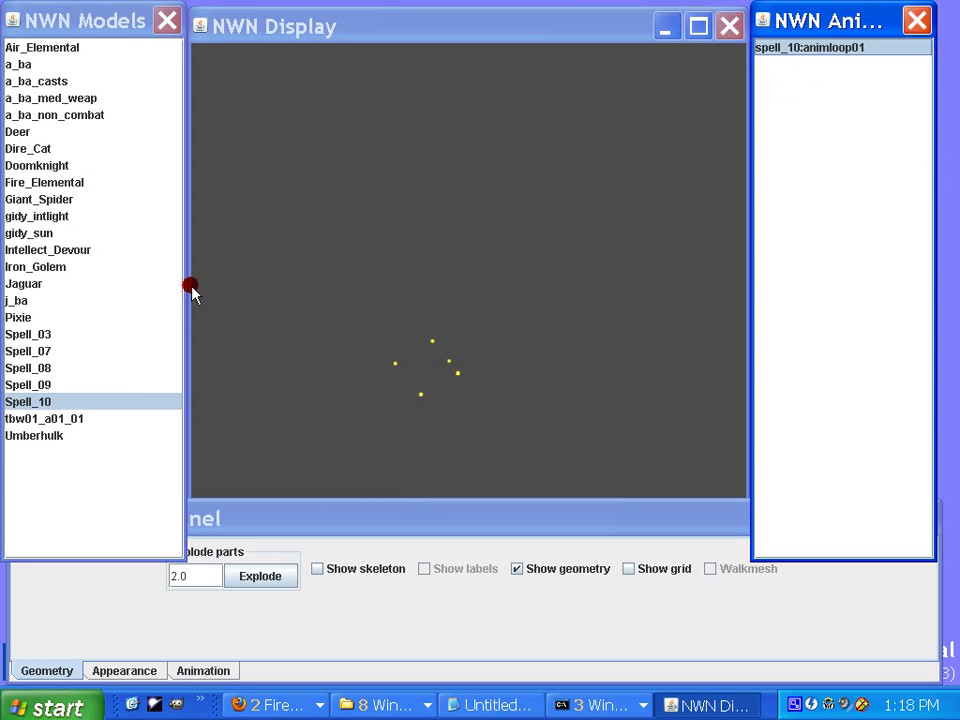
left_click(28, 385)
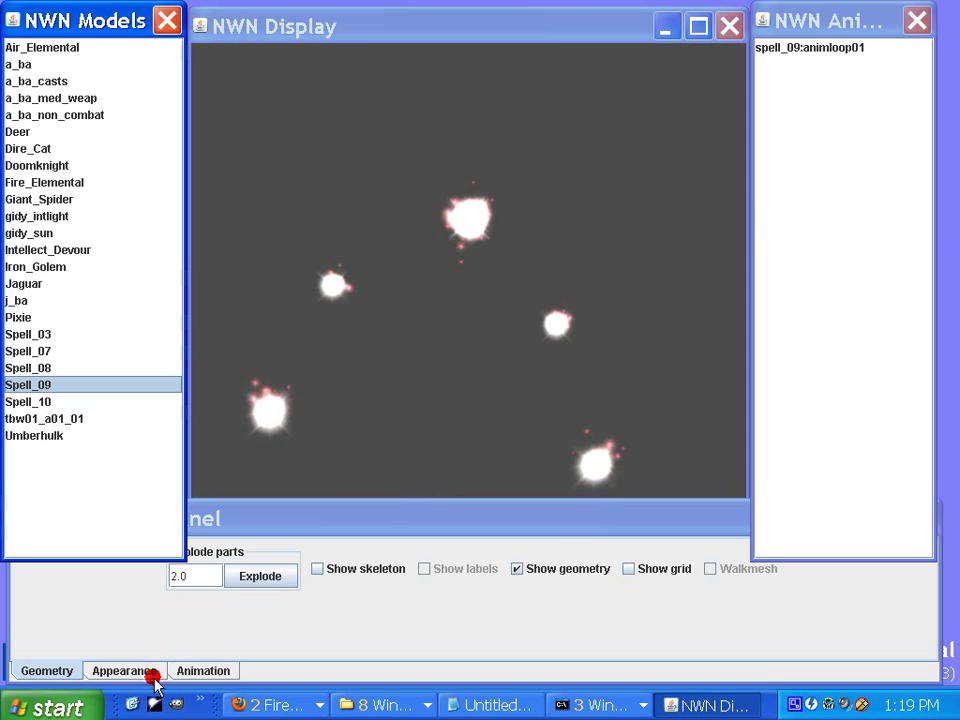
left_click(200, 671)
left_click(366, 572)
left_click(38, 400)
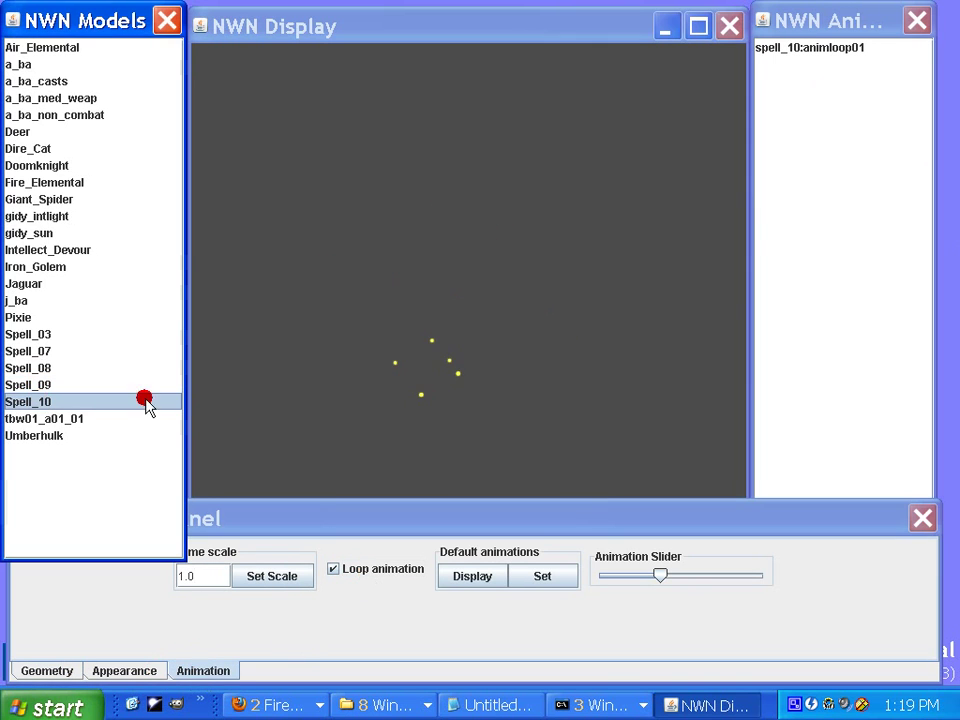
left_click(812, 48)
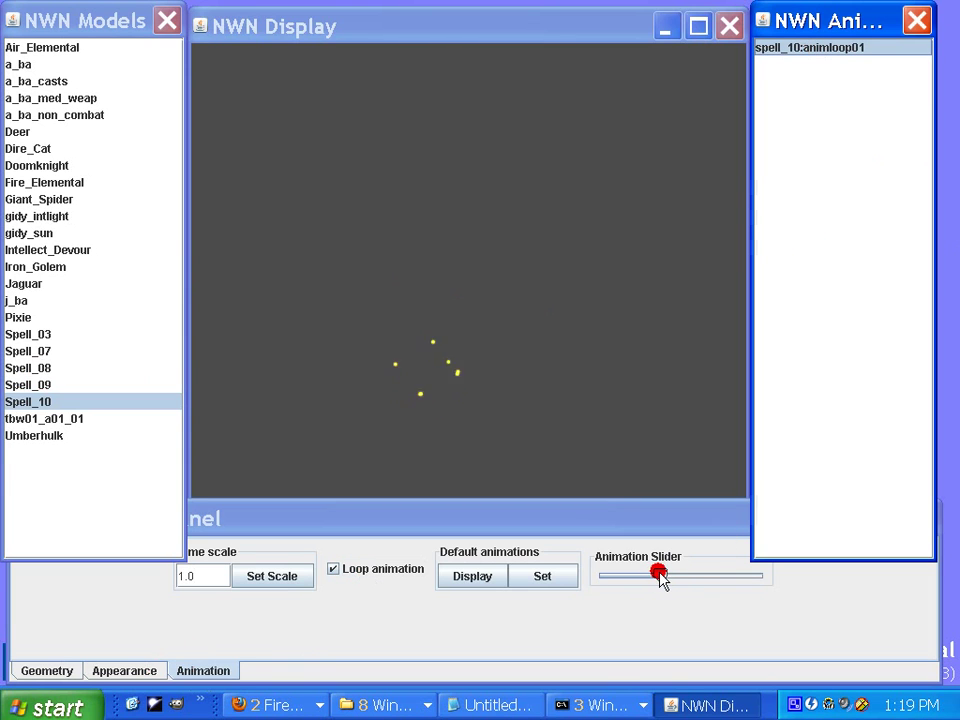
mouse_move(661, 578)
left_mouse_down()
mouse_move(624, 579)
mouse_move(724, 581)
mouse_move(654, 580)
left_mouse_up()
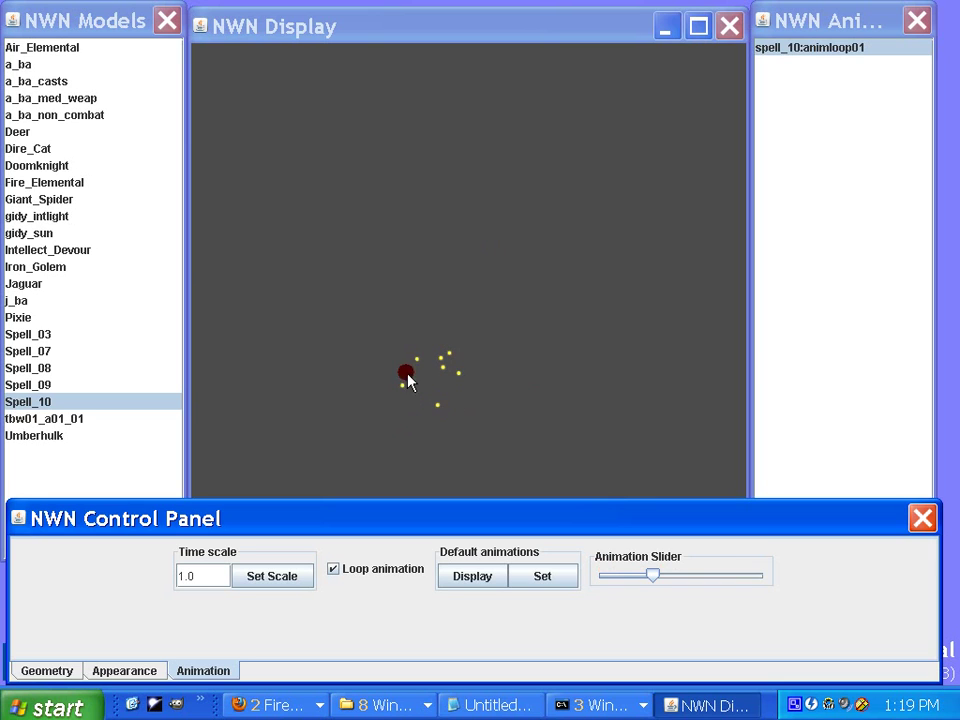
View and tilt the Intellect_Devour creature, then load gidy_intlight, hitting the bmin line-10 error
left_click(82, 258)
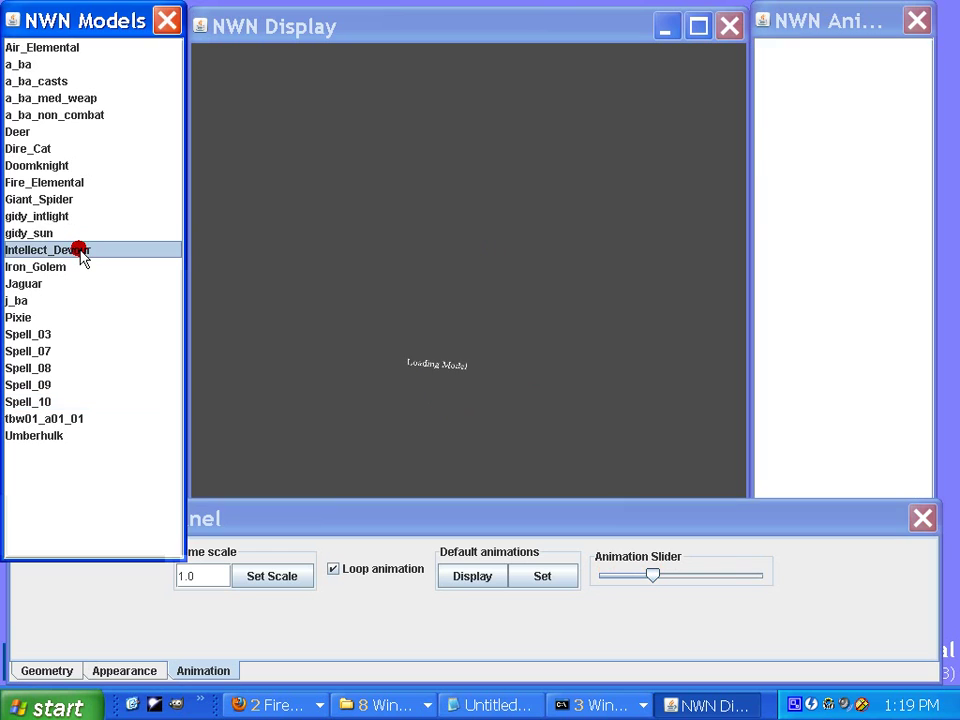
left_click(447, 390)
left_click_drag(447, 388, 63, 222)
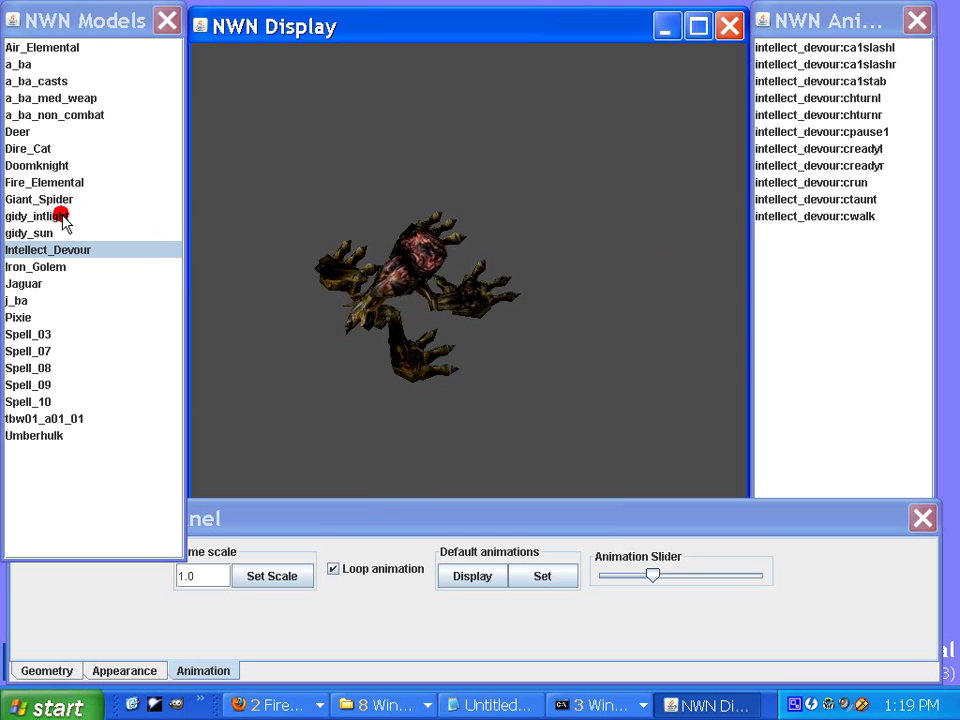
left_click(63, 222)
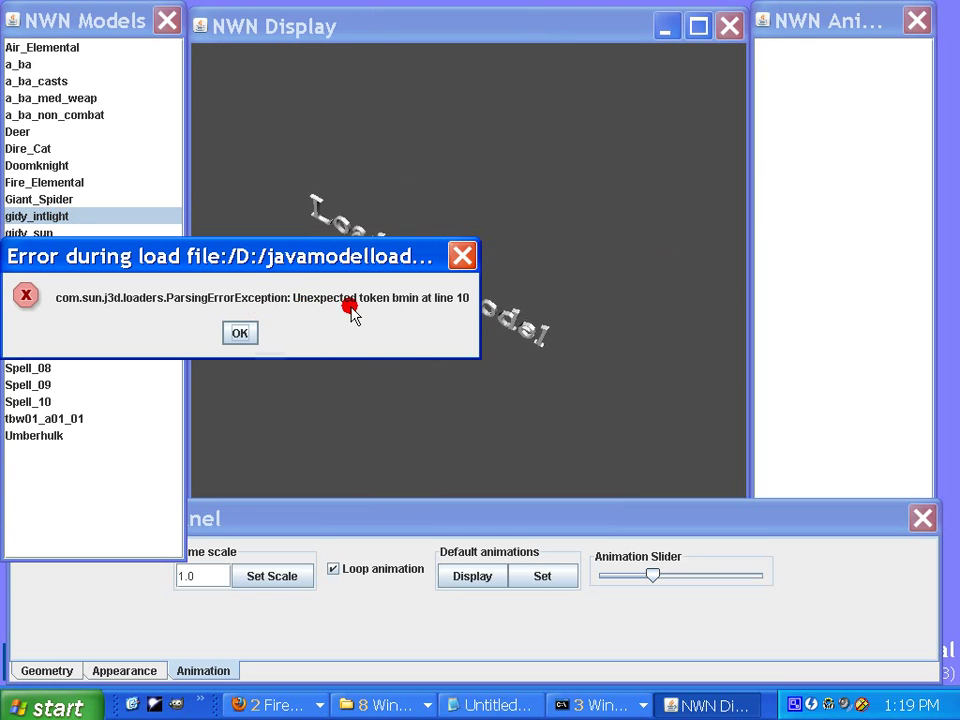
Close the gidy_intlight 'Error during load file' dialog with OK
right_click(352, 257)
left_click(306, 252)
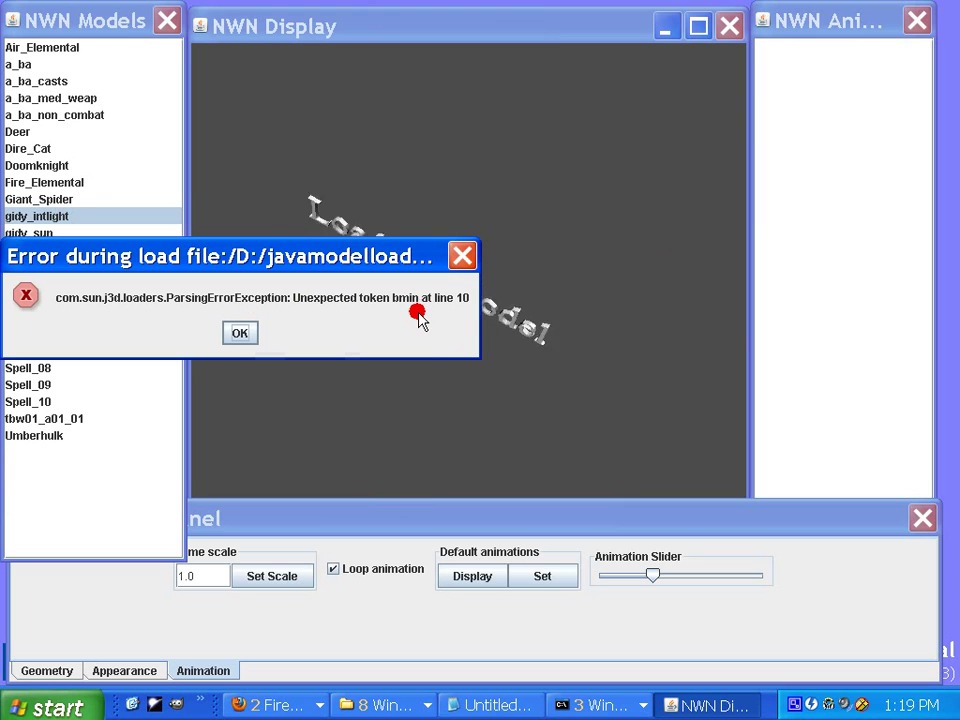
left_click(240, 334)
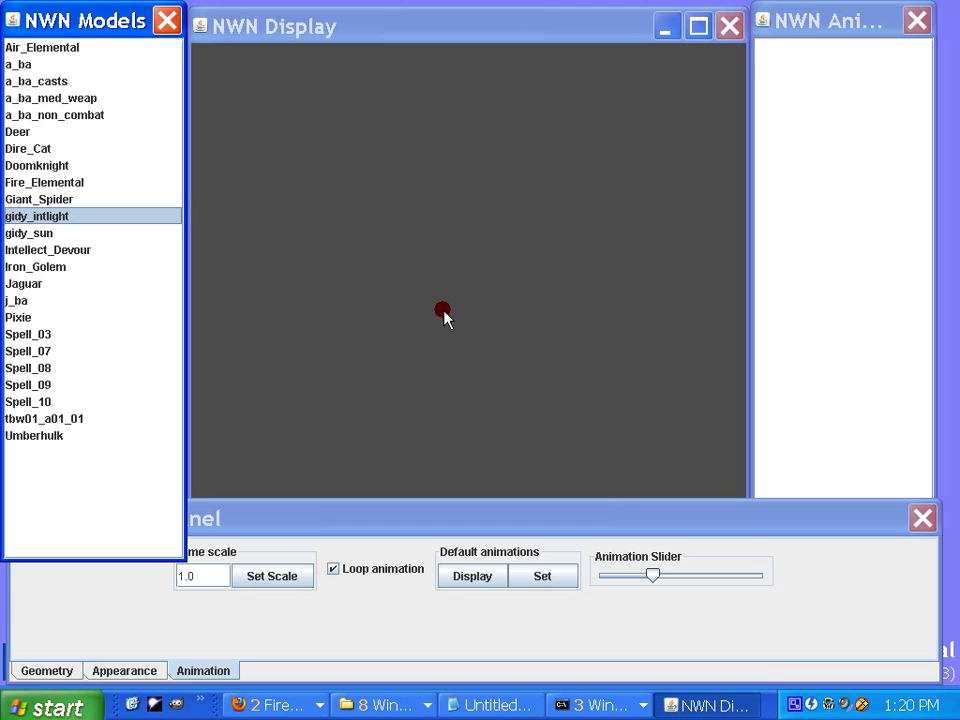
Review the bmin ParsingErrorException stack trace in the nwm.bat console, then restore the display window
left_click_drag(243, 28, 508, 31)
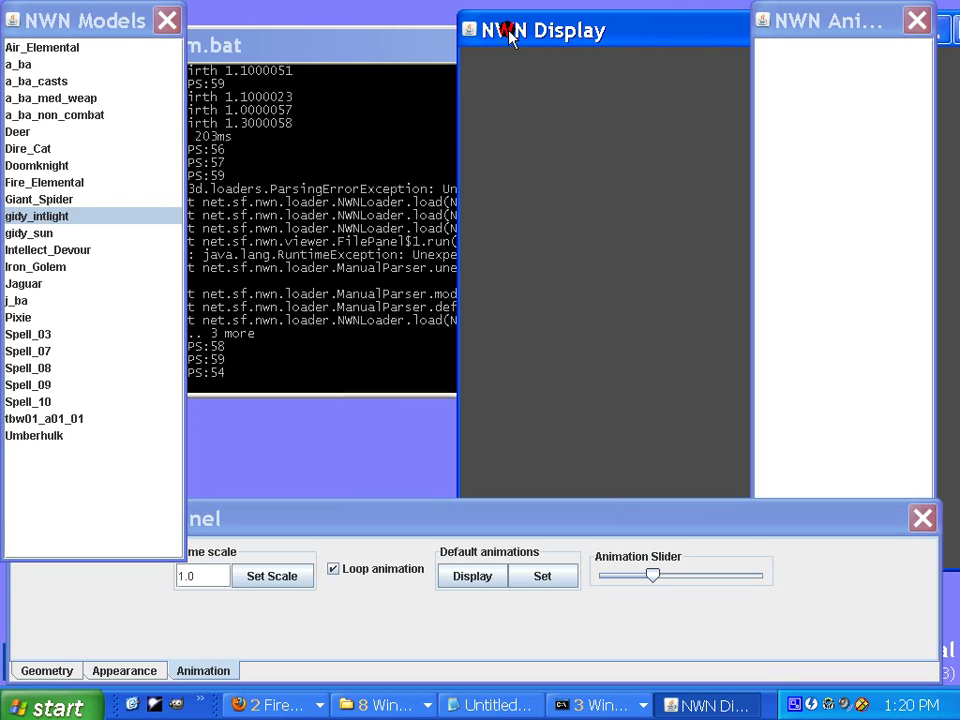
left_click(347, 42)
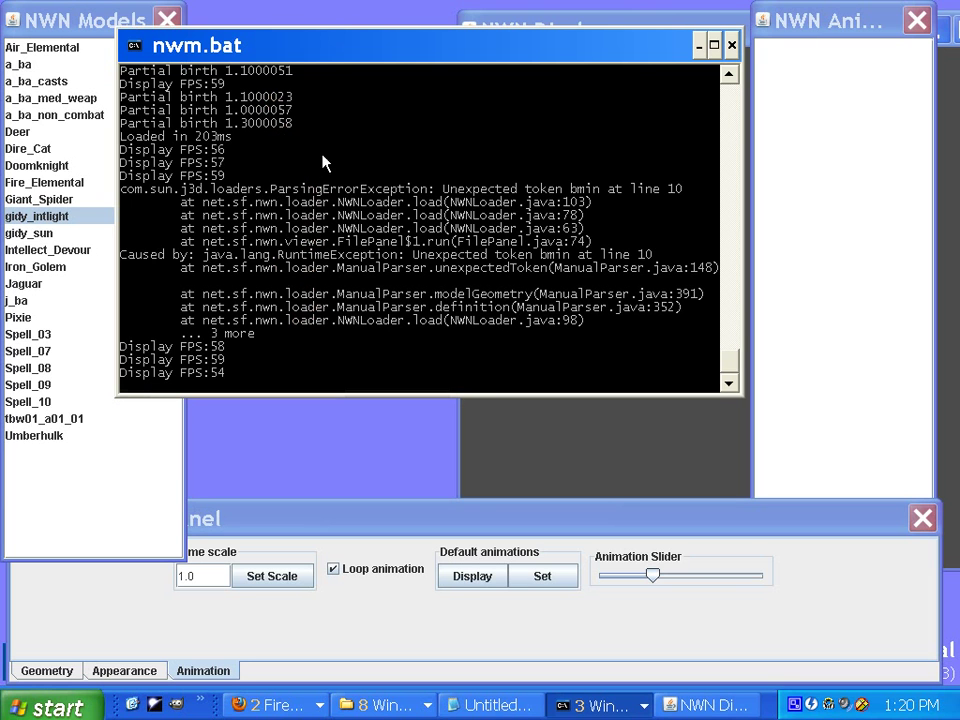
mouse_move(729, 370)
left_mouse_down()
mouse_move(729, 261)
mouse_move(729, 374)
mouse_move(700, 388)
left_mouse_up()
left_click_drag(643, 17, 365, 28)
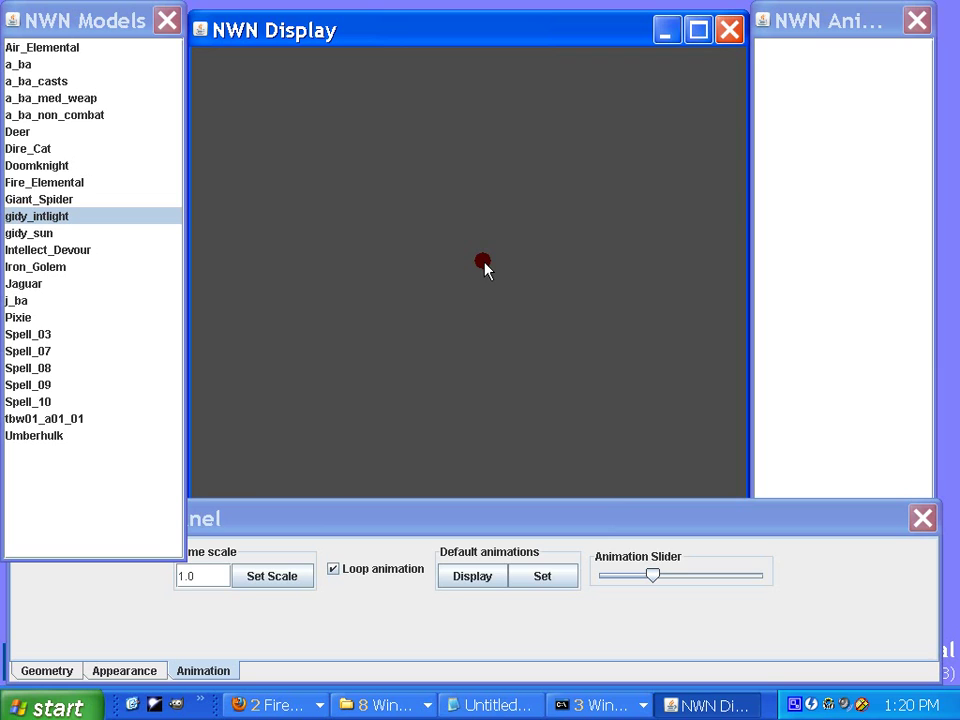
right_click(795, 703)
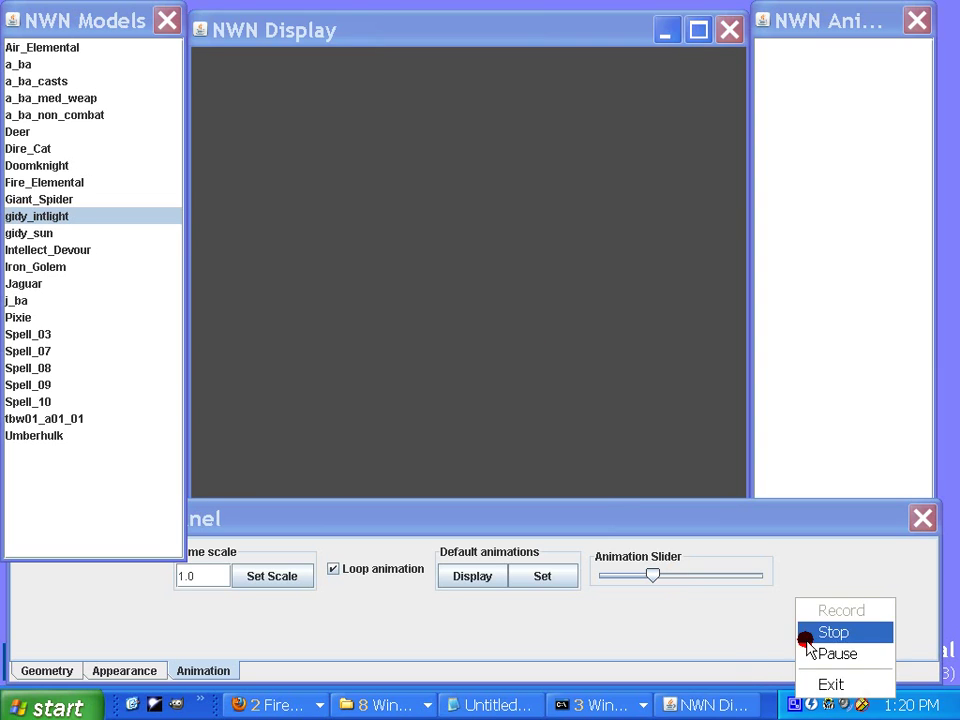